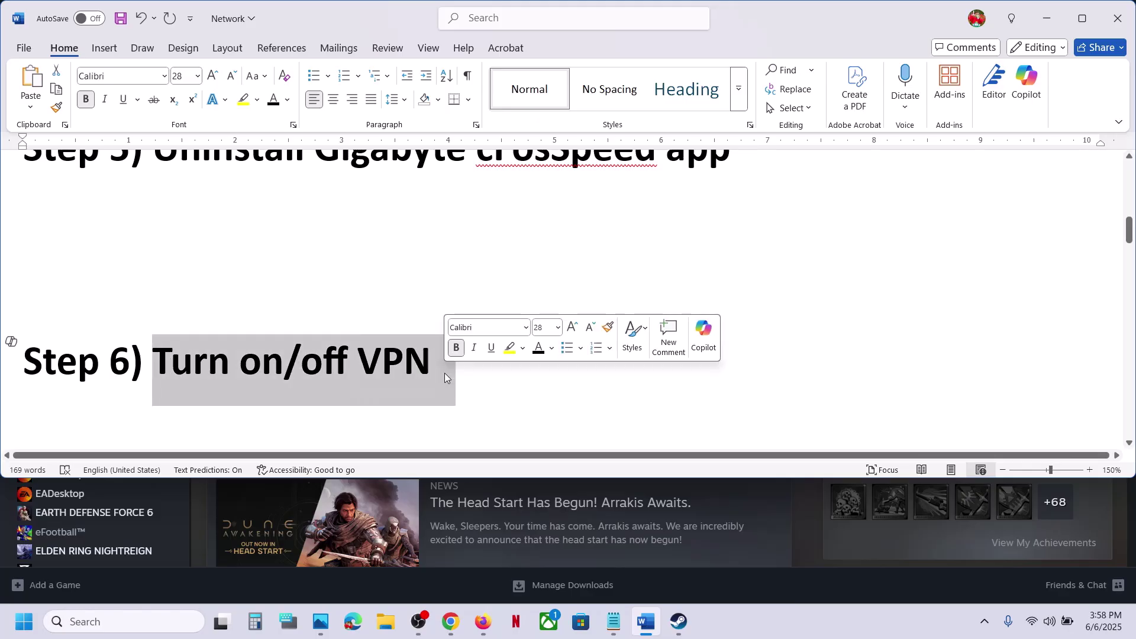
- Read the Step 6 instruction about the VPN, highlighting its text in the document
{"action": "left_click", "coordinate": [444, 375]}
{"action": "scroll", "coordinate": [444, 373], "scroll_direction": "down", "scroll_amount": 2}
{"action": "scroll", "coordinate": [445, 374], "scroll_direction": "up", "scroll_amount": 1}
{"action": "scroll", "coordinate": [445, 374], "scroll_direction": "up", "scroll_amount": 1}
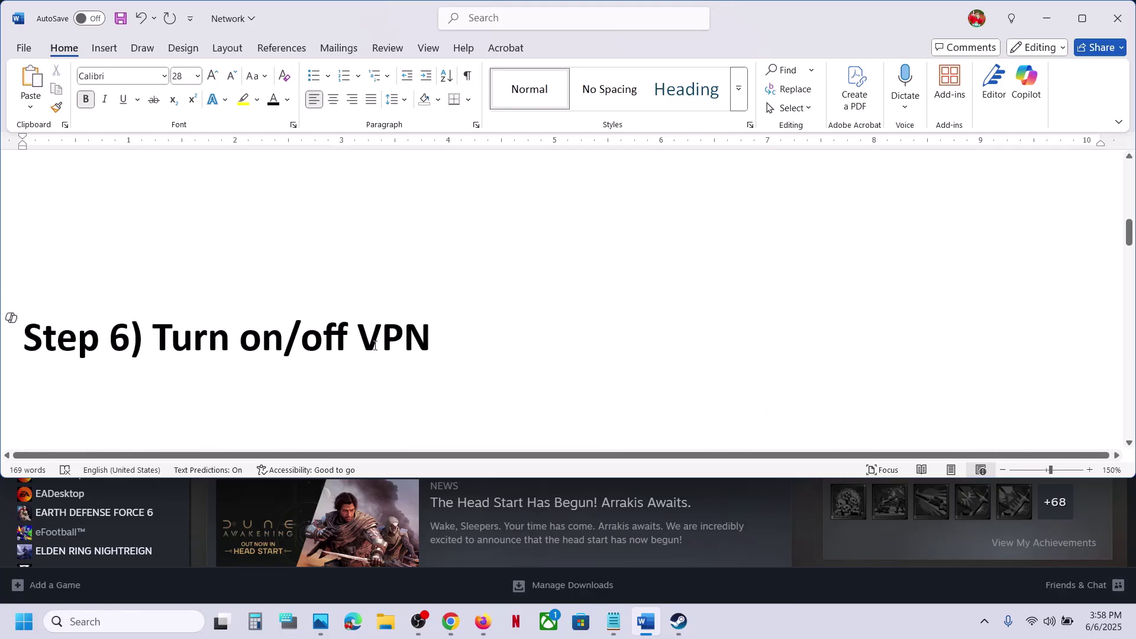
{"action": "left_click_drag", "start_coordinate": [310, 338], "coordinate": [441, 337]}
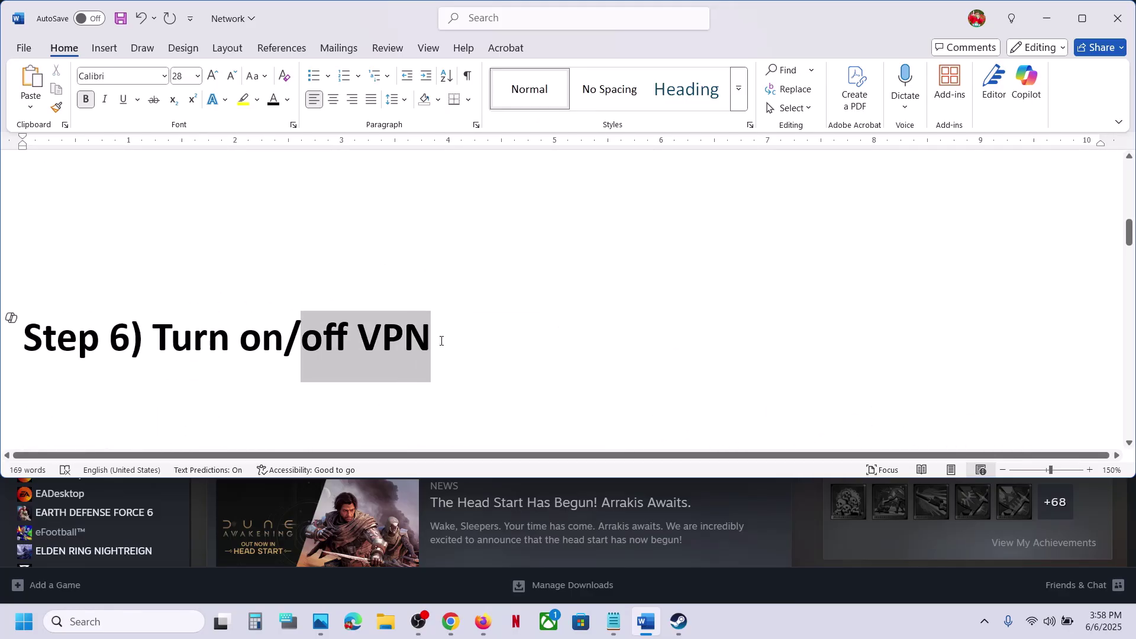
{"action": "left_click", "coordinate": [239, 337]}
{"action": "left_click_drag", "start_coordinate": [160, 333], "coordinate": [284, 342]}
{"action": "left_click", "coordinate": [282, 351]}
{"action": "right_click", "coordinate": [282, 351]}
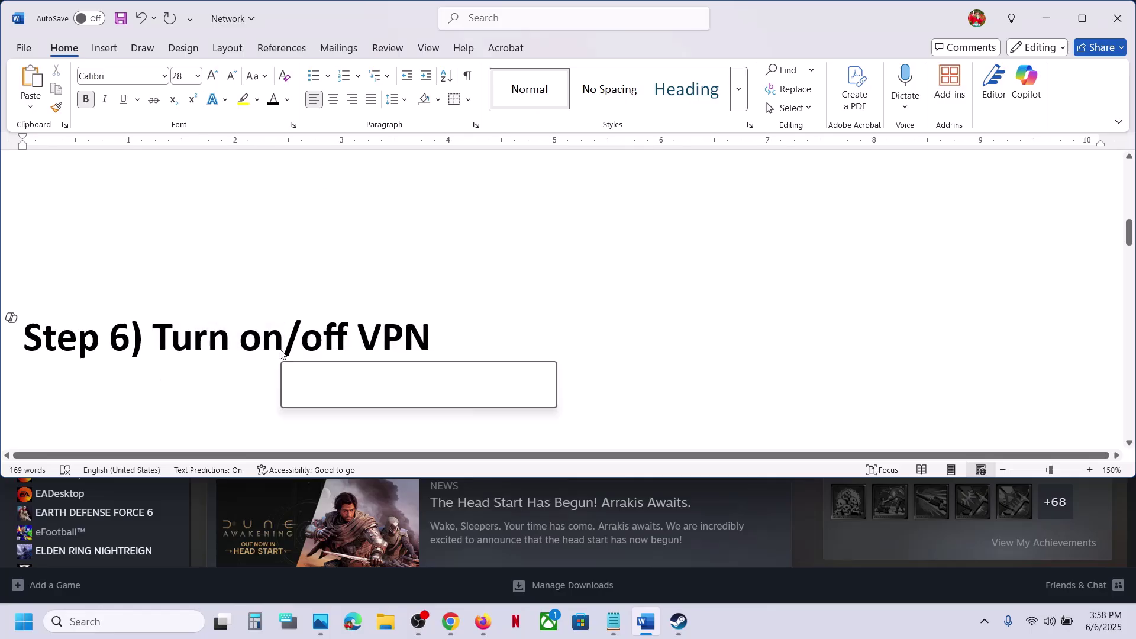
{"action": "key", "text": "Escape"}
{"action": "left_click_drag", "start_coordinate": [156, 331], "coordinate": [431, 341]}
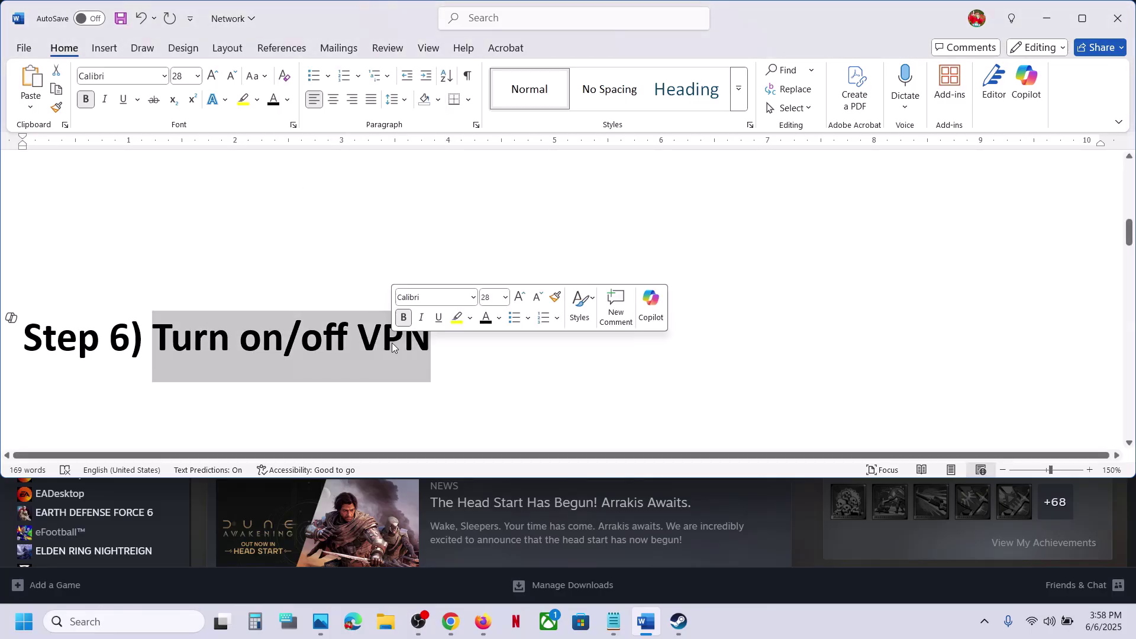
- Correct the flagged word "network" to "networks" in the Step 7 heading using the grammar suggestion
{"action": "scroll", "coordinate": [431, 340], "scroll_direction": "down", "scroll_amount": 3}
{"action": "scroll", "coordinate": [427, 342], "scroll_direction": "up", "scroll_amount": 1}
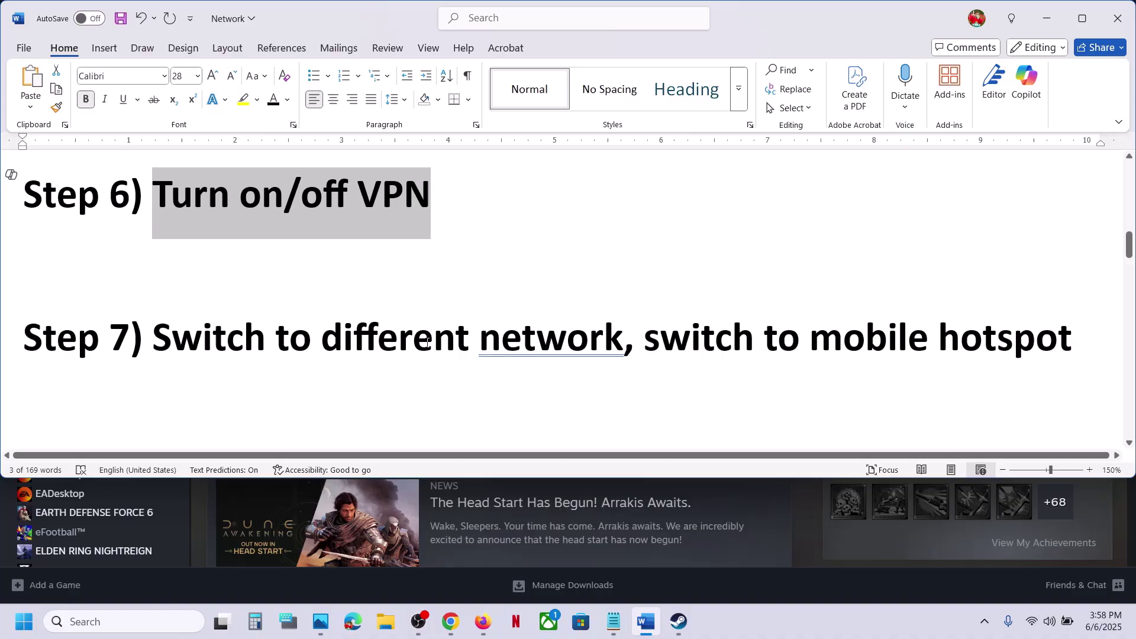
{"action": "left_click", "coordinate": [550, 339]}
{"action": "left_click", "coordinate": [564, 419]}
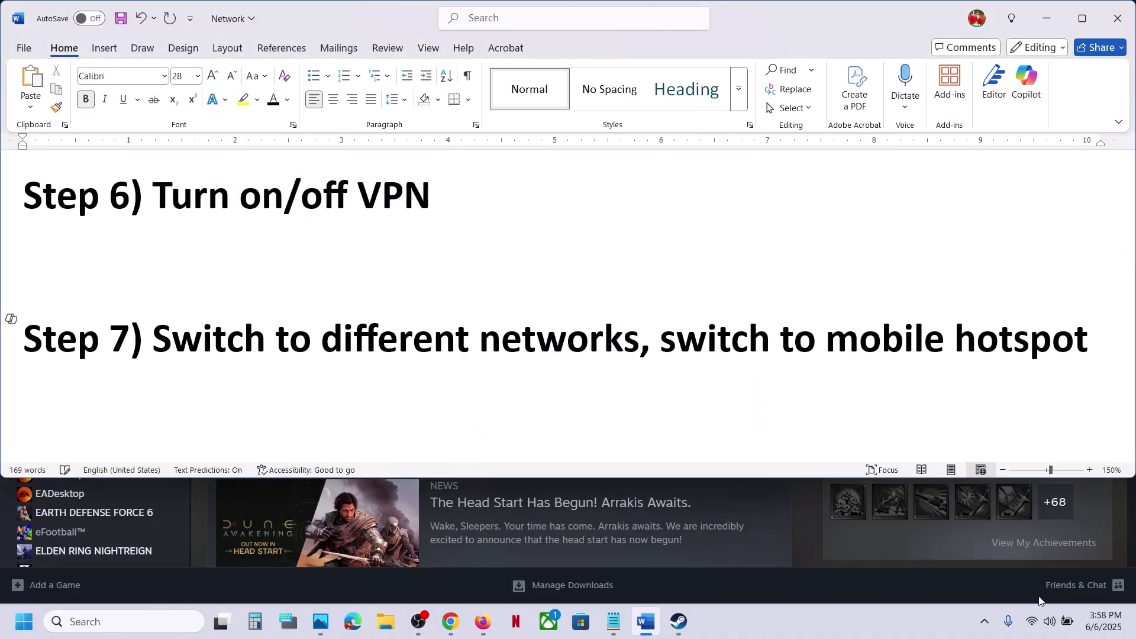
- Connect the computer to the Wi-Fi network G_801-4G and return to the document
{"action": "left_click", "coordinate": [1050, 623]}
{"action": "left_click", "coordinate": [931, 343]}
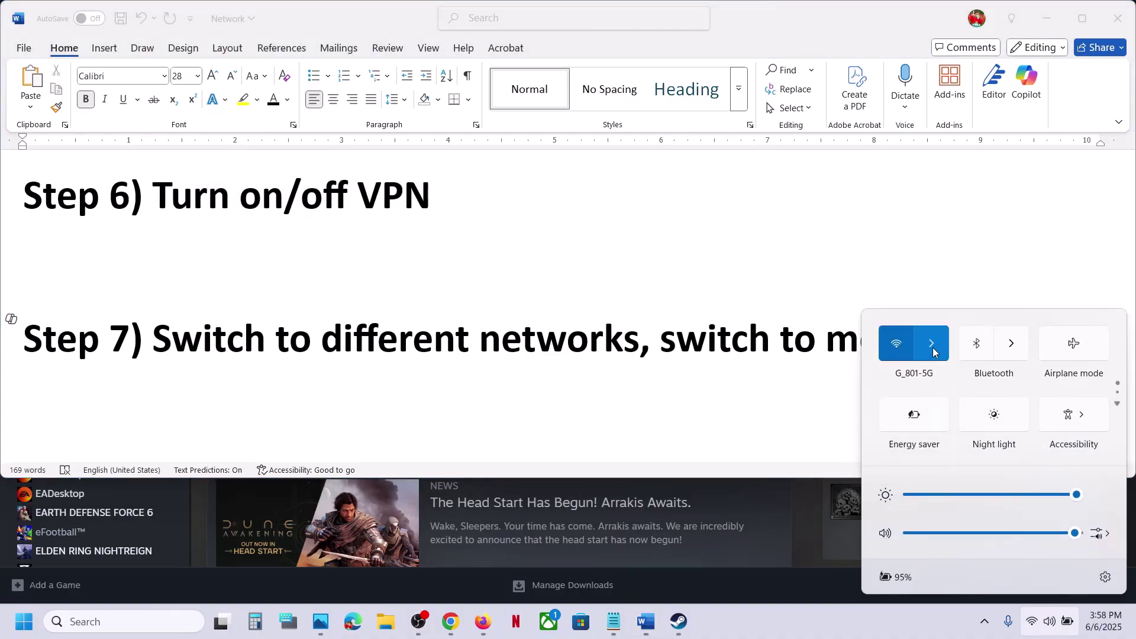
{"action": "left_click", "coordinate": [953, 436]}
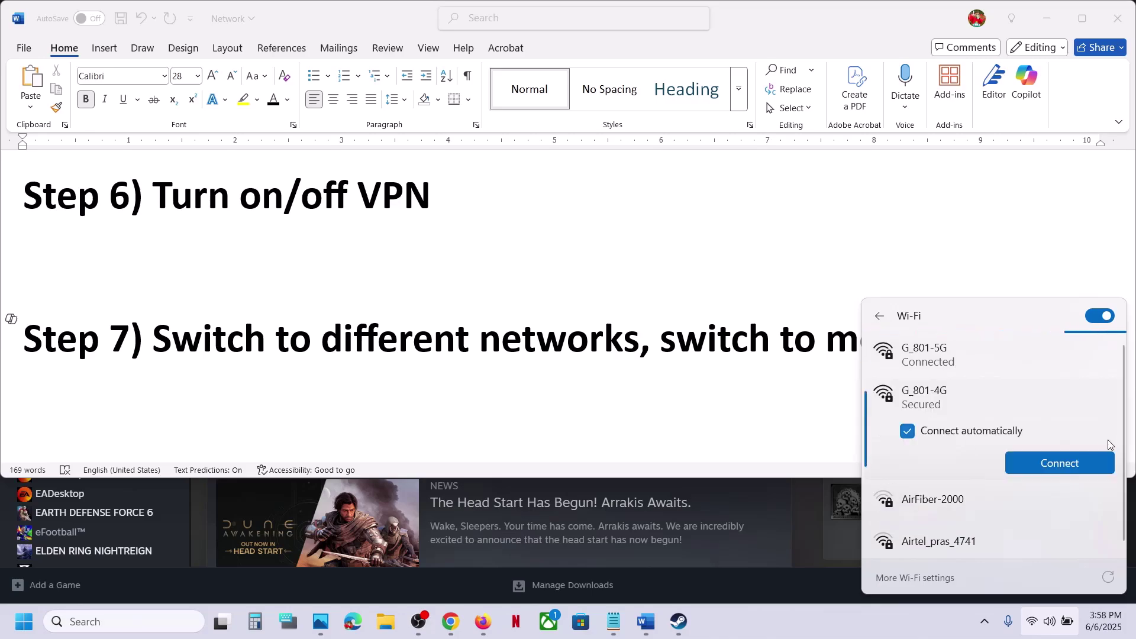
{"action": "left_click", "coordinate": [1077, 462]}
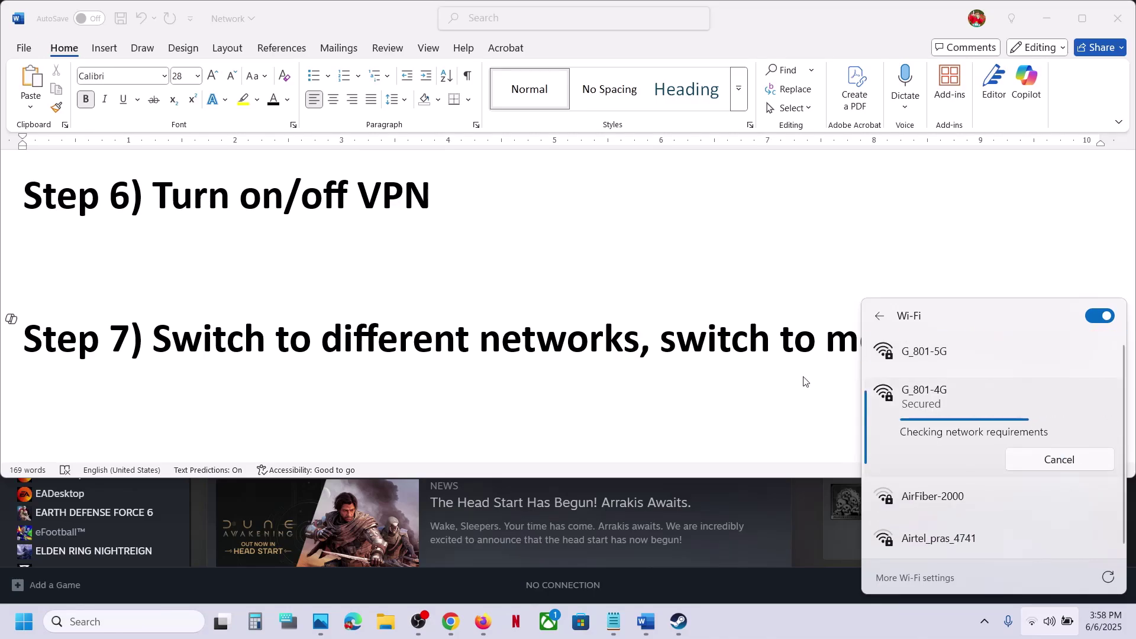
{"action": "left_click", "coordinate": [508, 363]}
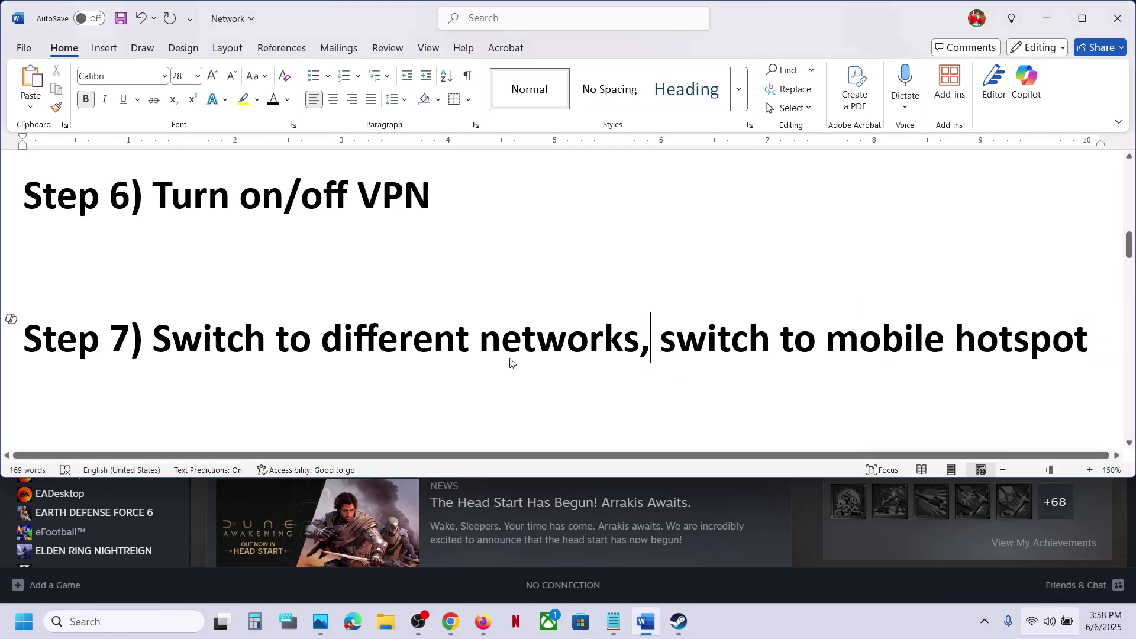
- Read the second part of Step 7, highlighting "switch to mobile hotspot"
{"action": "left_click_drag", "start_coordinate": [686, 340], "coordinate": [1089, 346]}
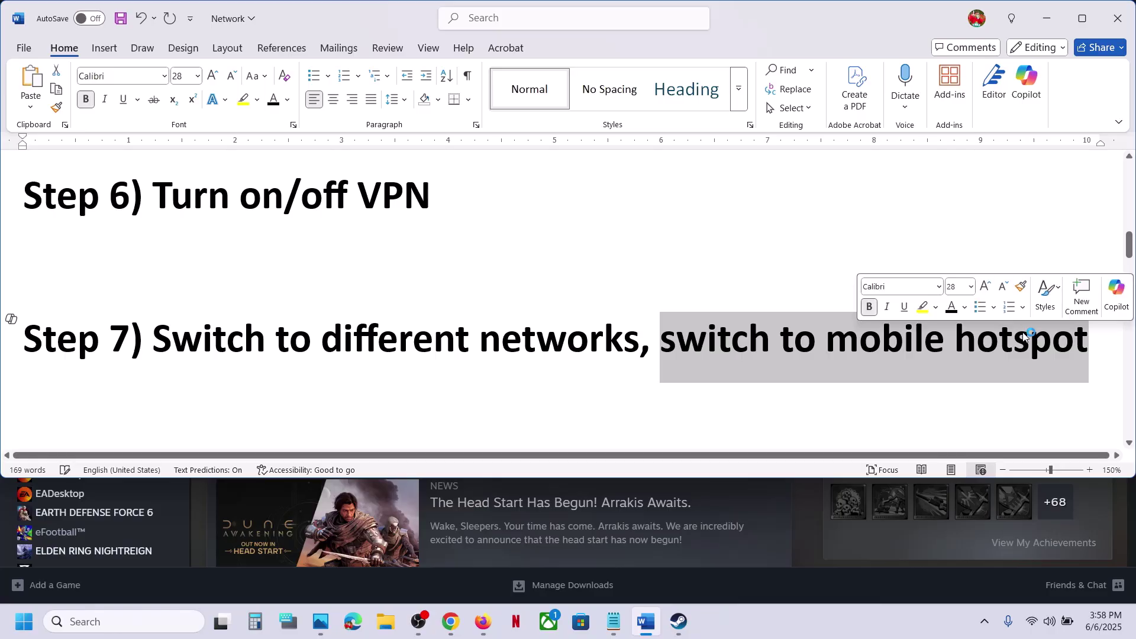
{"action": "left_click", "coordinate": [840, 354]}
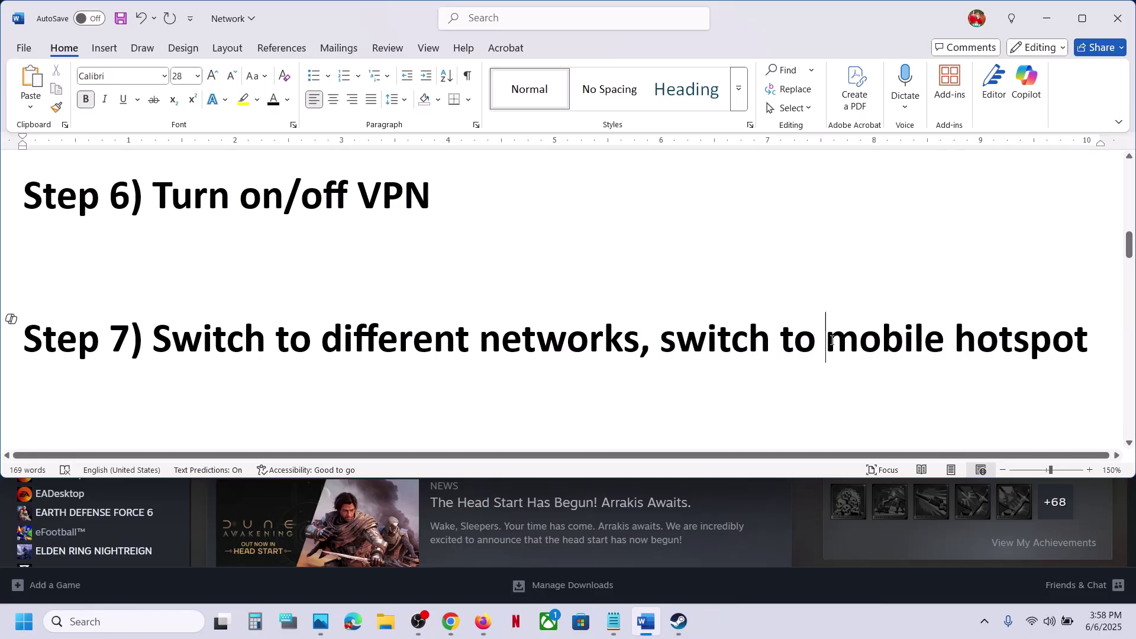
{"action": "left_click_drag", "start_coordinate": [831, 342], "coordinate": [947, 342]}
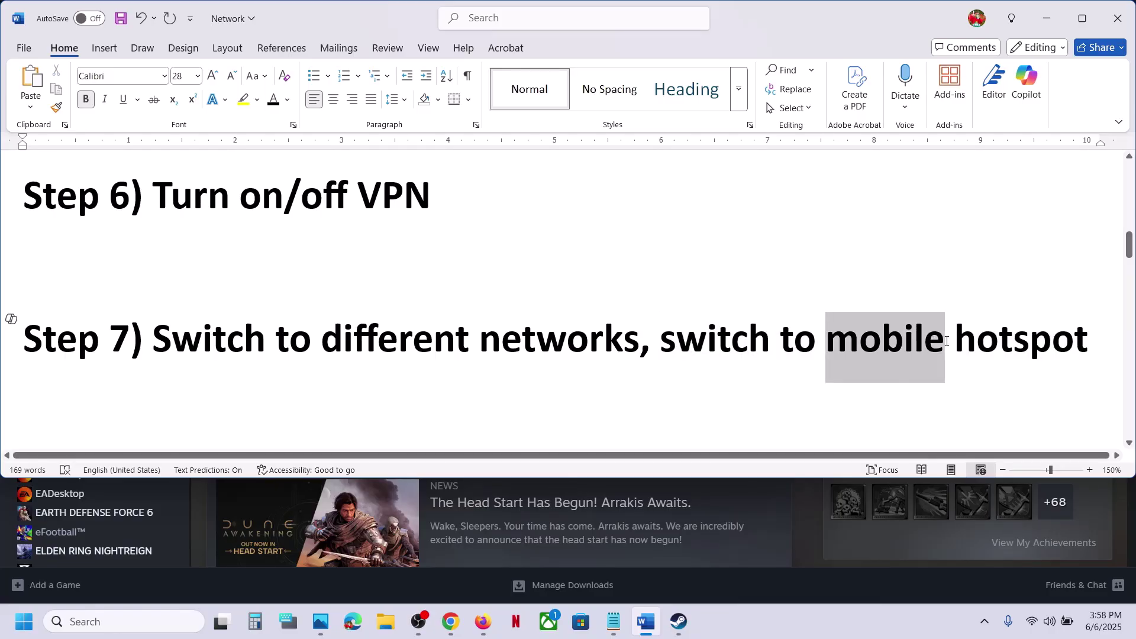
{"action": "left_click_drag", "start_coordinate": [682, 345], "coordinate": [1019, 325]}
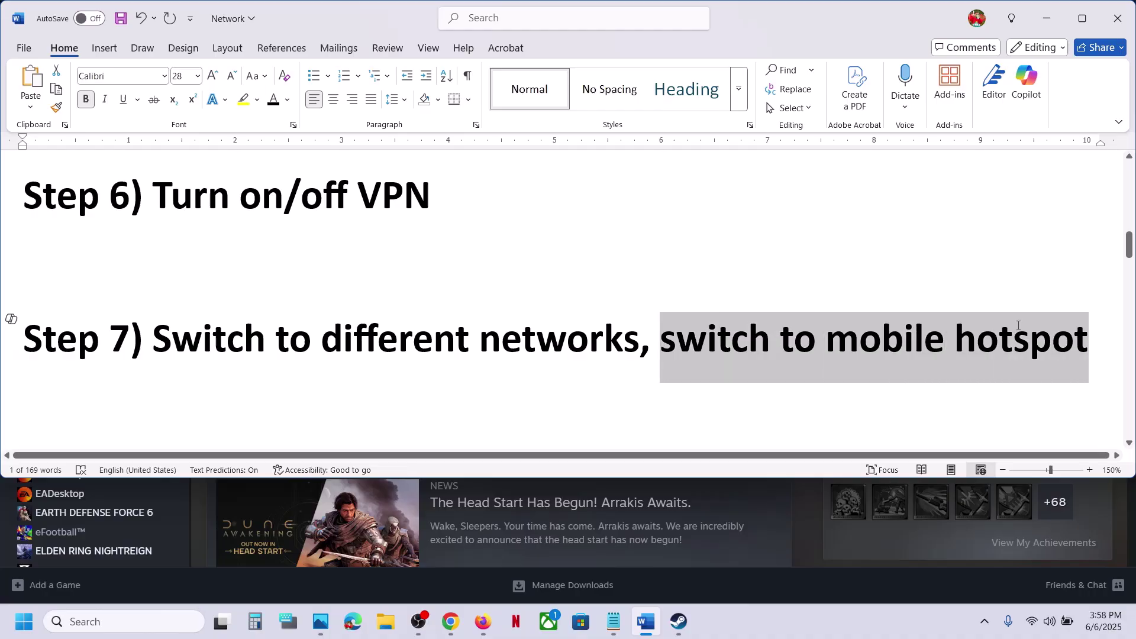
{"action": "left_click", "coordinate": [918, 339]}
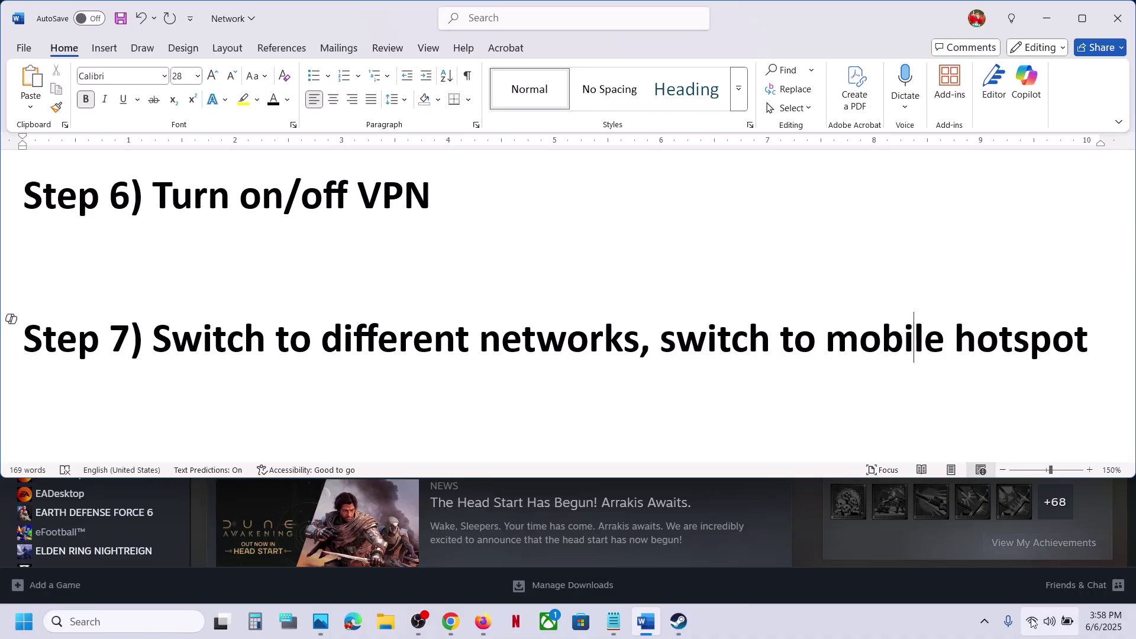
- Check the Wi-Fi connection status in the list of available networks, then close the list
{"action": "left_click", "coordinate": [1049, 621]}
{"action": "left_click", "coordinate": [932, 344]}
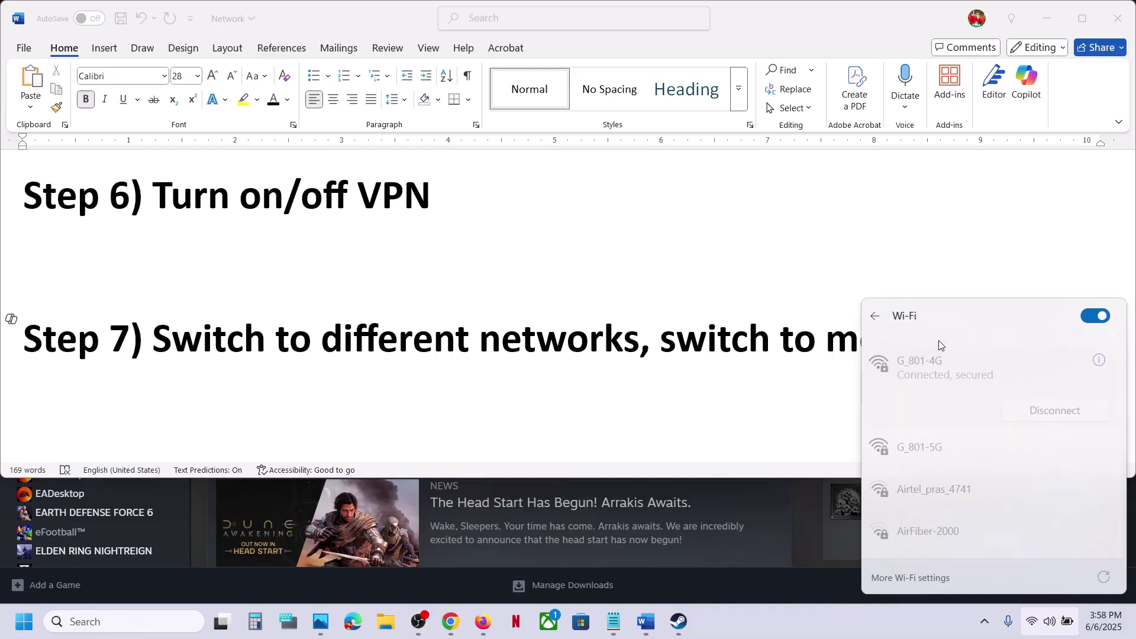
{"action": "left_click", "coordinate": [788, 347]}
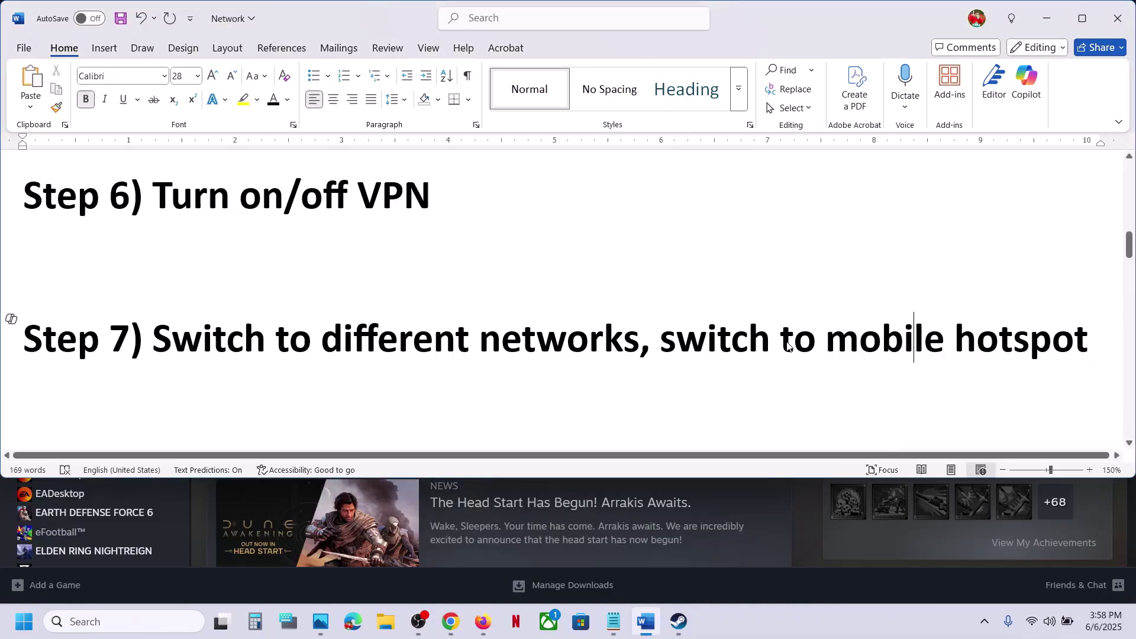
- Read Step 8 on using Ethernet and Step 9 on date, time, time zone and region, highlighting each instruction
{"action": "scroll", "coordinate": [515, 350], "scroll_direction": "down", "scroll_amount": 2}
{"action": "right_click", "coordinate": [516, 355]}
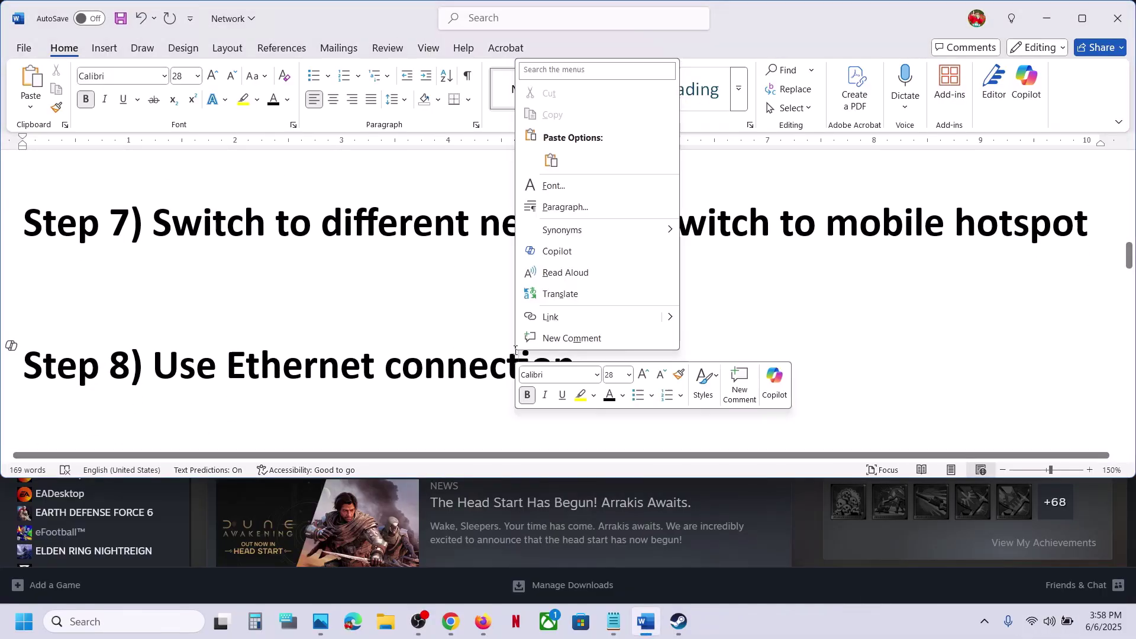
{"action": "left_click", "coordinate": [170, 372]}
{"action": "left_click_drag", "start_coordinate": [163, 367], "coordinate": [517, 350]}
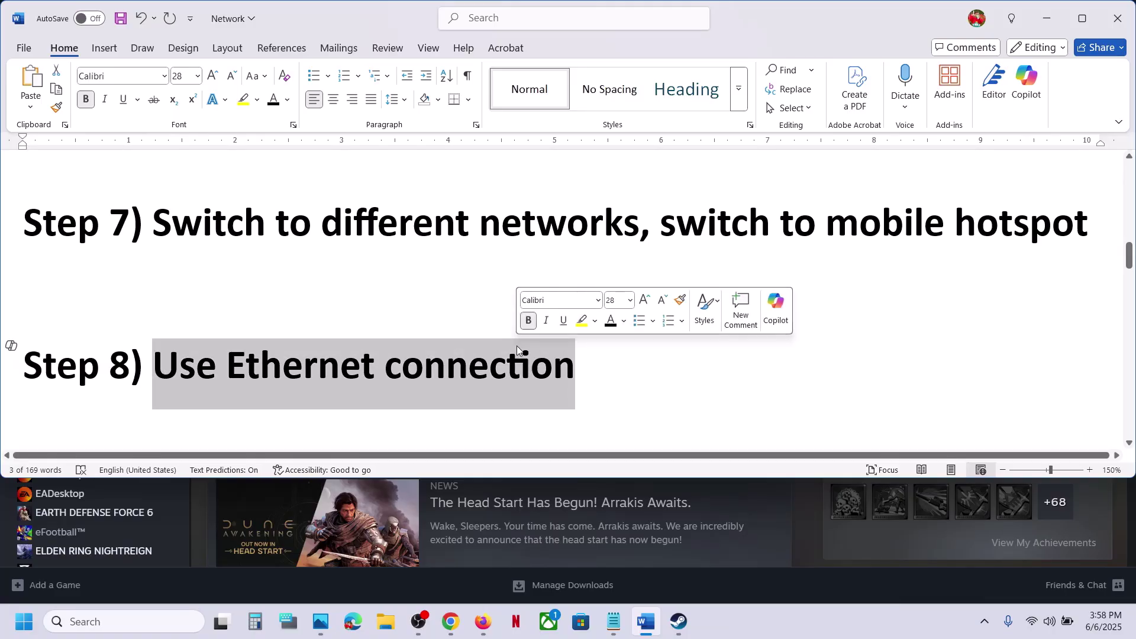
{"action": "left_click", "coordinate": [316, 378]}
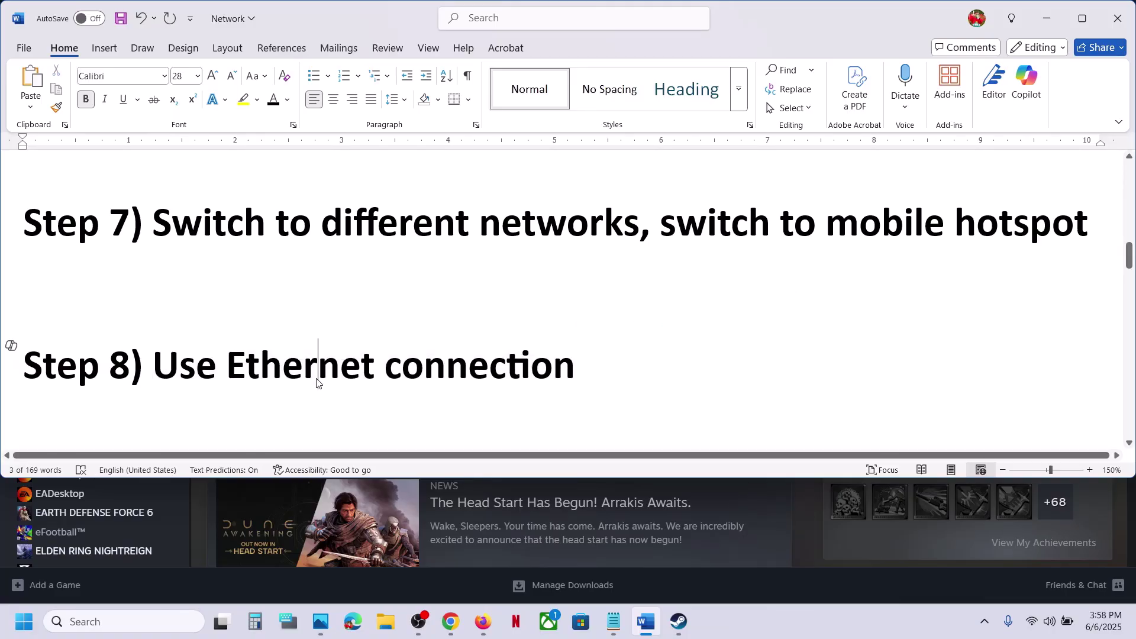
{"action": "scroll", "coordinate": [317, 379], "scroll_direction": "down", "scroll_amount": 3}
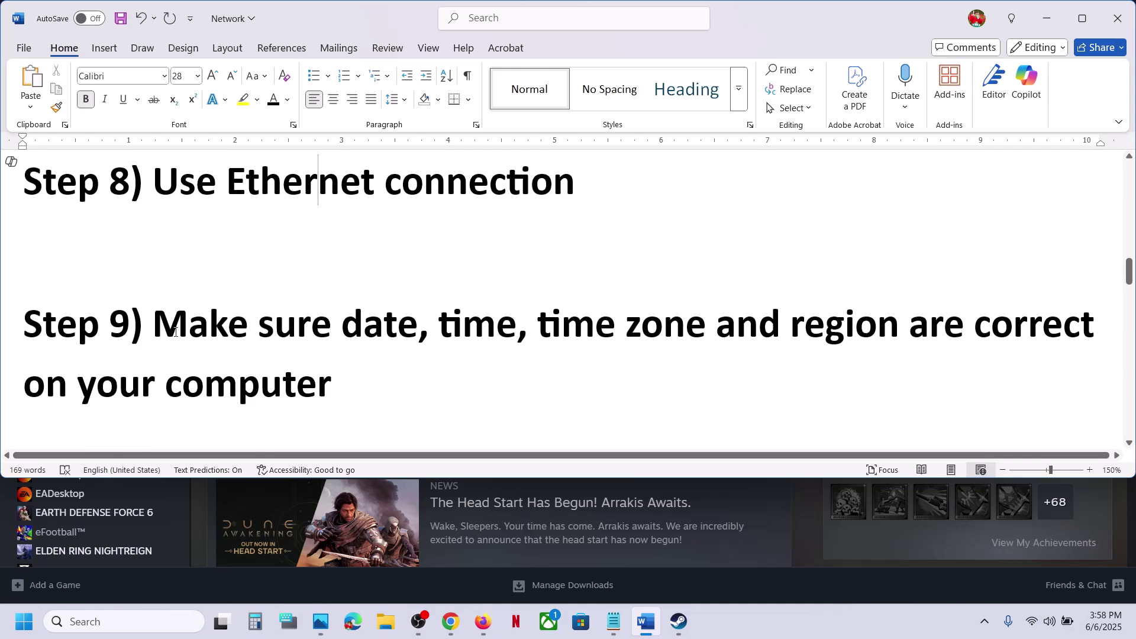
{"action": "left_click_drag", "start_coordinate": [169, 329], "coordinate": [399, 365]}
- Open the Windows Date & time settings and synchronize the clock with the time server
{"action": "left_click", "coordinate": [806, 536]}
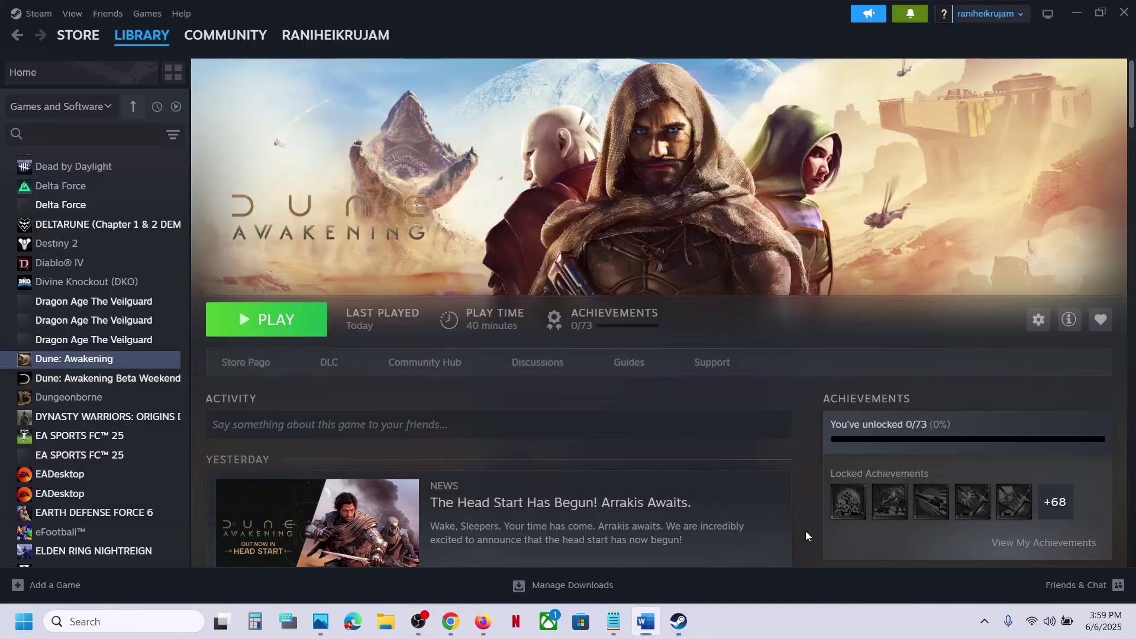
{"action": "right_click", "coordinate": [1108, 632]}
{"action": "left_click", "coordinate": [1070, 558]}
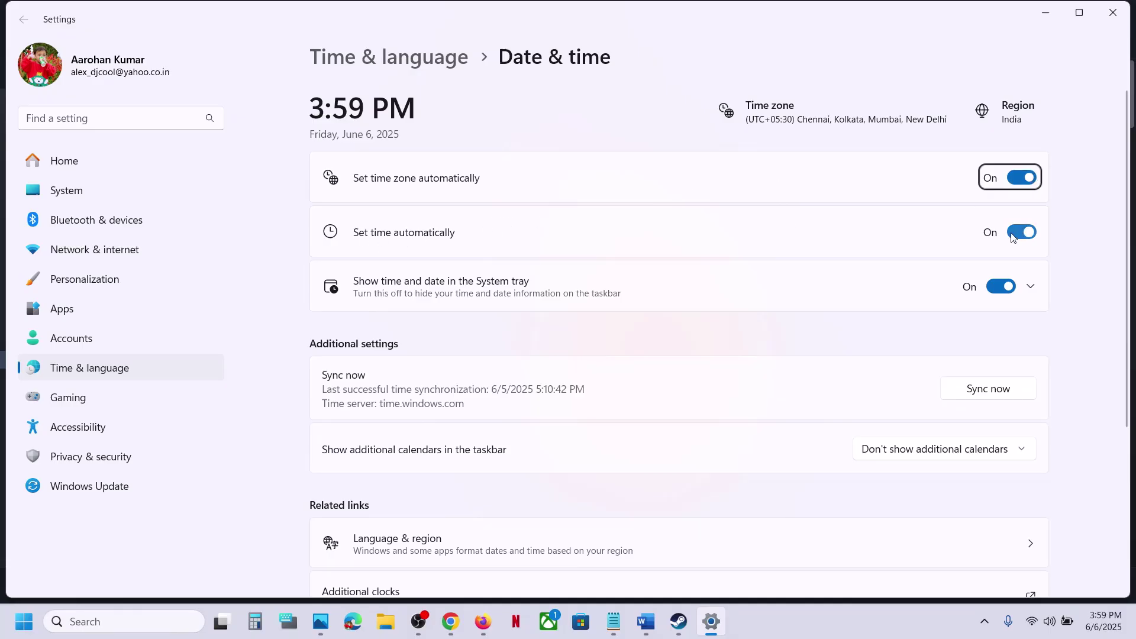
{"action": "left_click", "coordinate": [987, 391]}
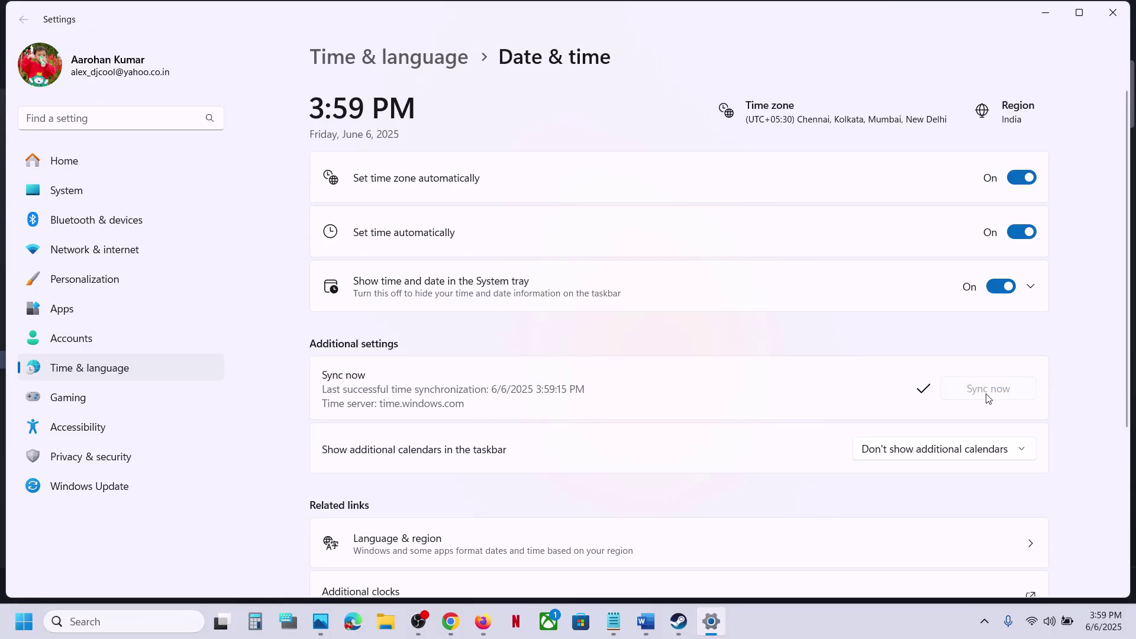
- Check the country or region choice in the Language & region settings without changing it, then close Settings
{"action": "left_click", "coordinate": [120, 370]}
{"action": "left_click", "coordinate": [432, 251]}
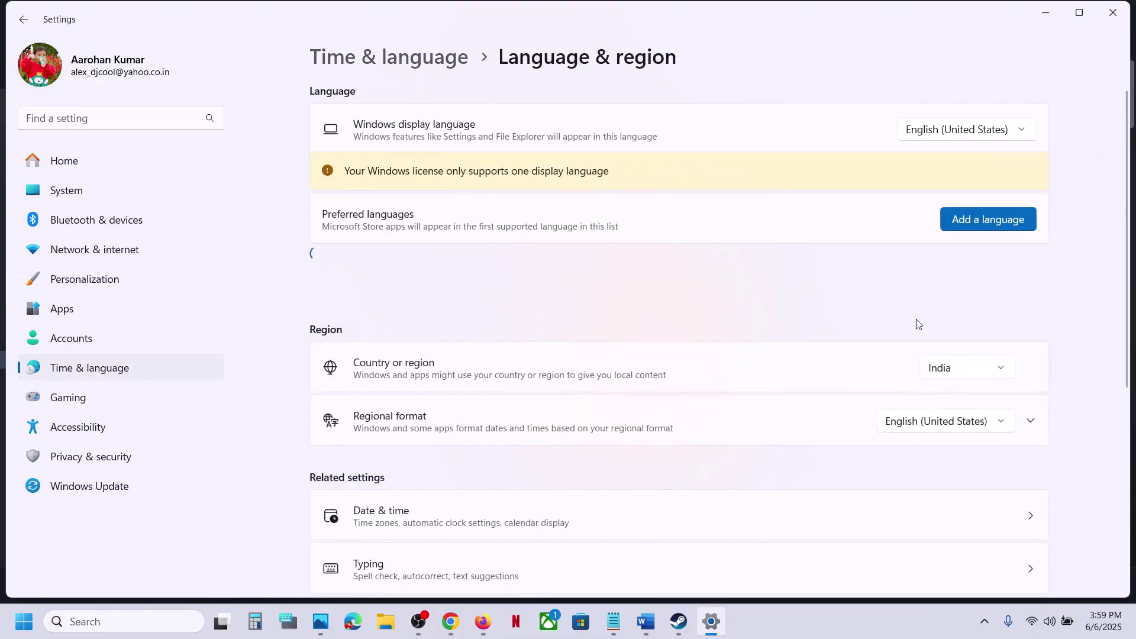
{"action": "left_click", "coordinate": [968, 370]}
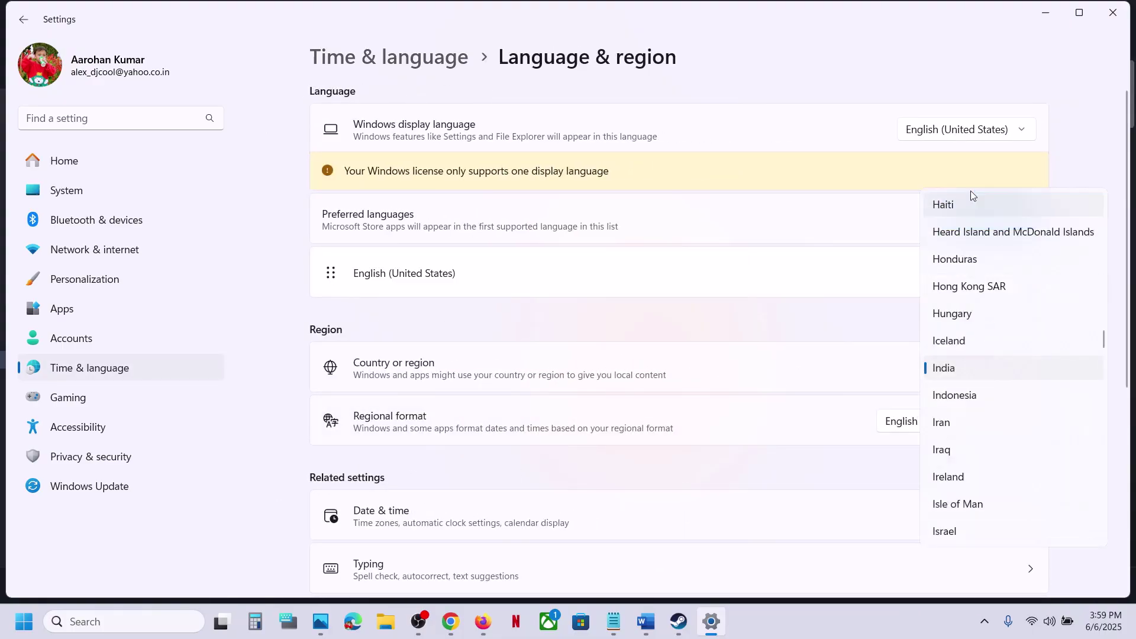
{"action": "left_click", "coordinate": [853, 288]}
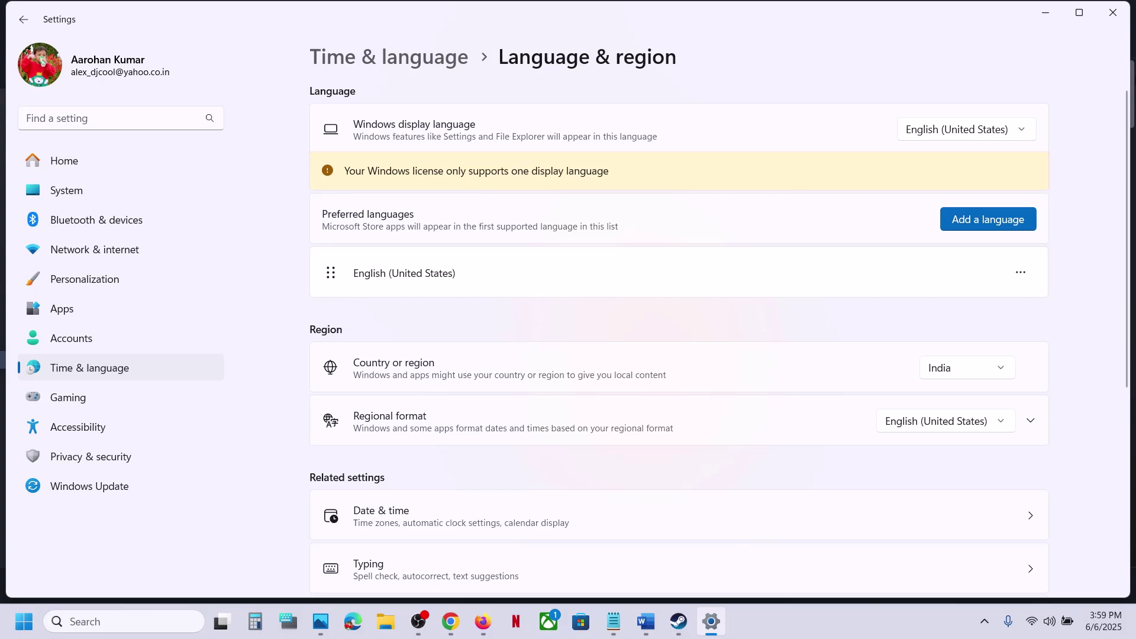
{"action": "left_click", "coordinate": [1114, 12]}
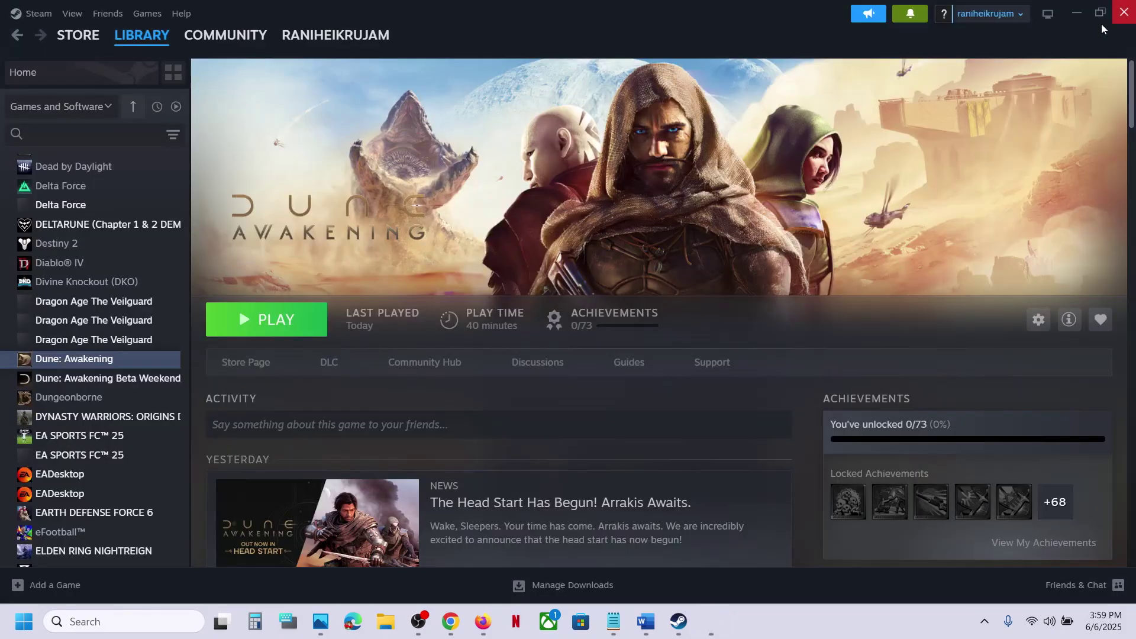
- Switch back to the Word document and read the Step 10 power cycle instructions, highlighting each part, through to Step 11
{"action": "left_click", "coordinate": [646, 622]}
{"action": "scroll", "coordinate": [506, 384], "scroll_direction": "down", "scroll_amount": 3}
{"action": "scroll", "coordinate": [506, 383], "scroll_direction": "down", "scroll_amount": 2}
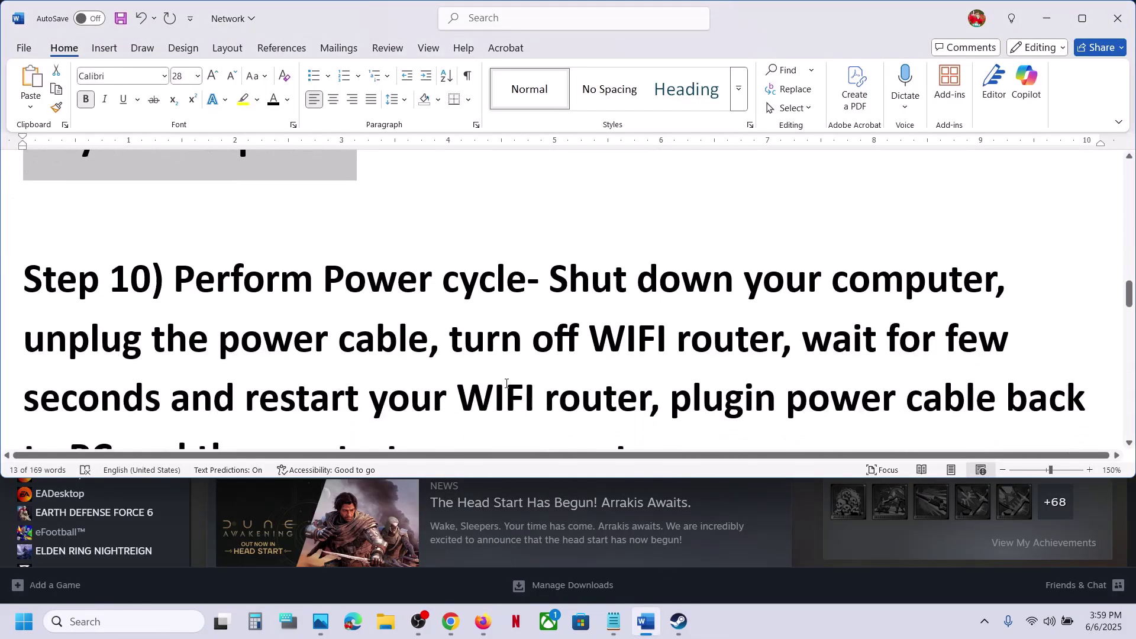
{"action": "left_click_drag", "start_coordinate": [553, 276], "coordinate": [402, 340]}
{"action": "scroll", "coordinate": [402, 339], "scroll_direction": "down", "scroll_amount": 1}
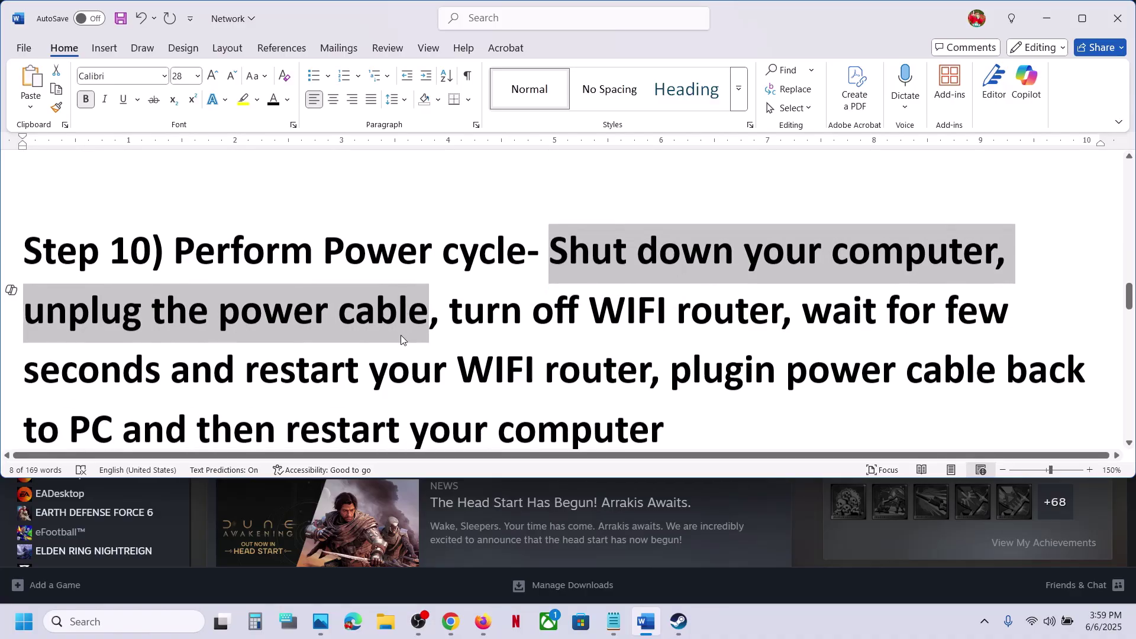
{"action": "left_click", "coordinate": [448, 311]}
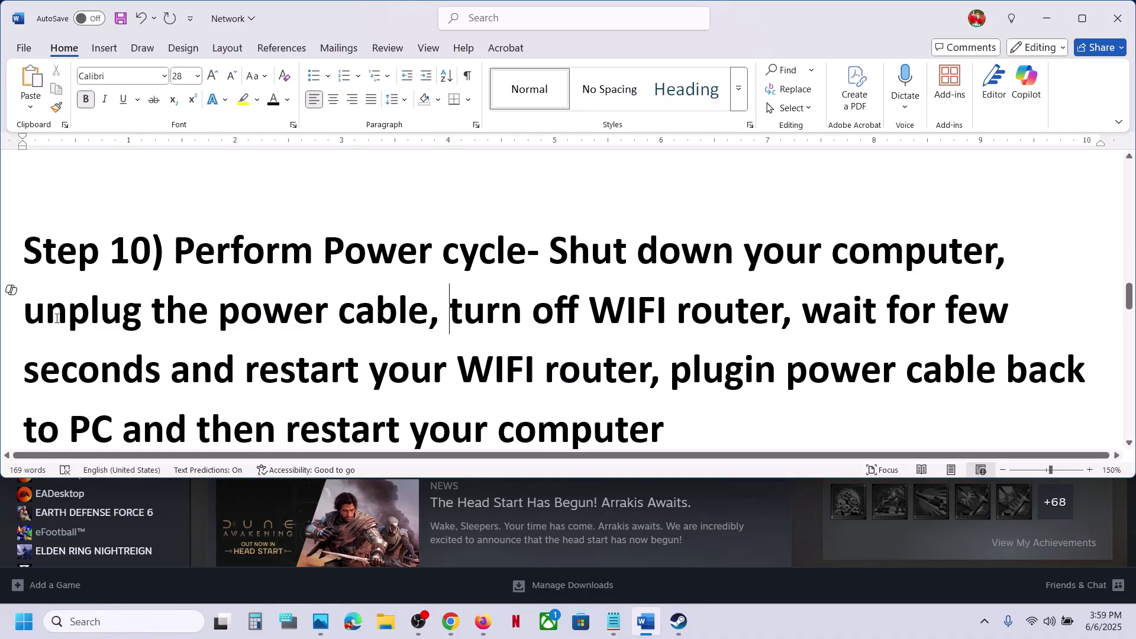
{"action": "left_click_drag", "start_coordinate": [56, 319], "coordinate": [335, 319]}
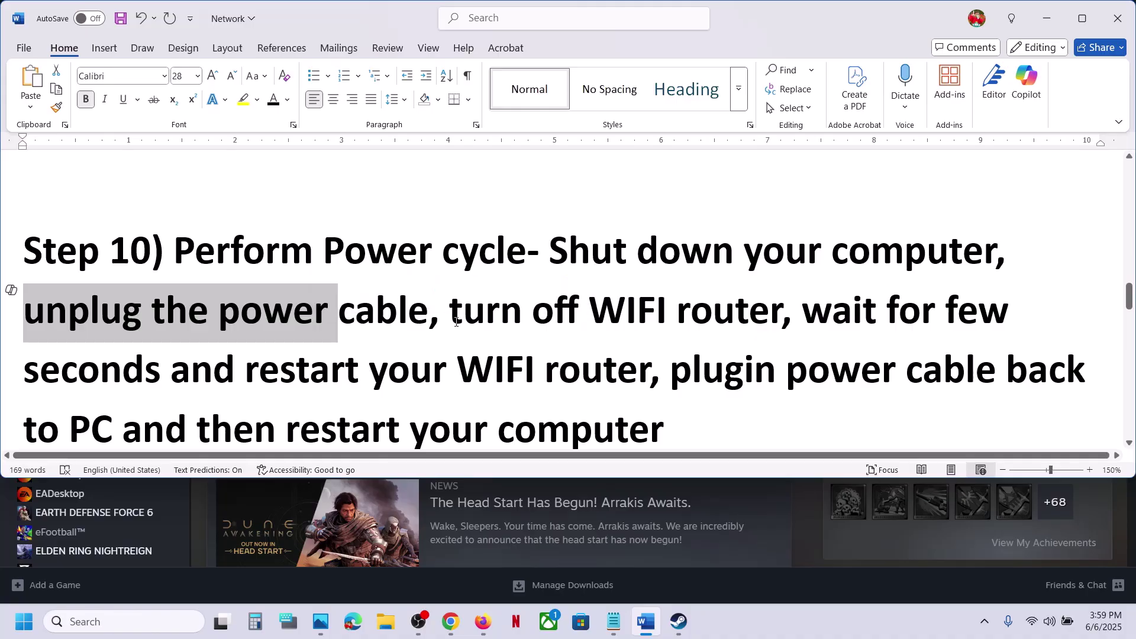
{"action": "left_click_drag", "start_coordinate": [457, 322], "coordinate": [782, 317]}
{"action": "scroll", "coordinate": [847, 254], "scroll_direction": "down", "scroll_amount": 1}
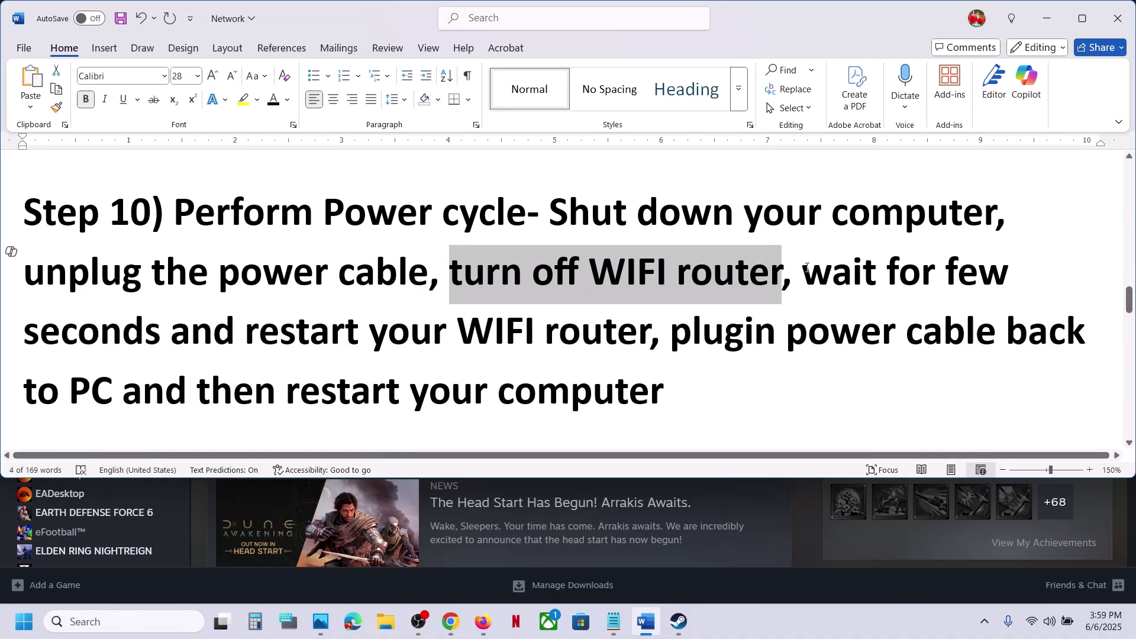
{"action": "left_click_drag", "start_coordinate": [799, 271], "coordinate": [616, 388]}
{"action": "left_click", "coordinate": [616, 387]}
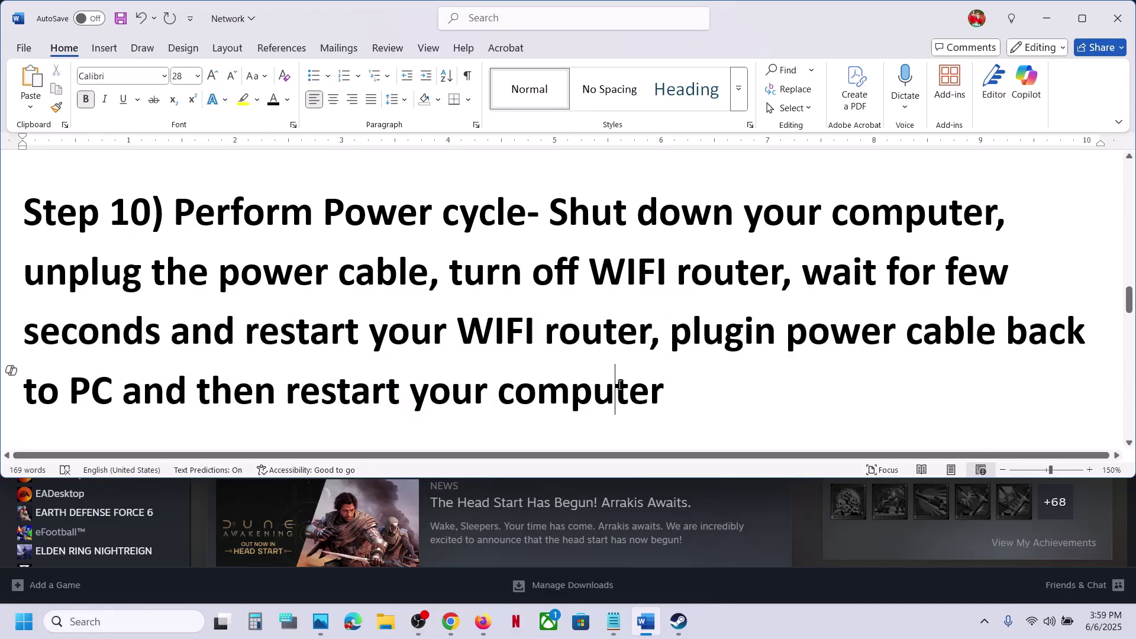
{"action": "scroll", "coordinate": [619, 386], "scroll_direction": "down", "scroll_amount": 5}
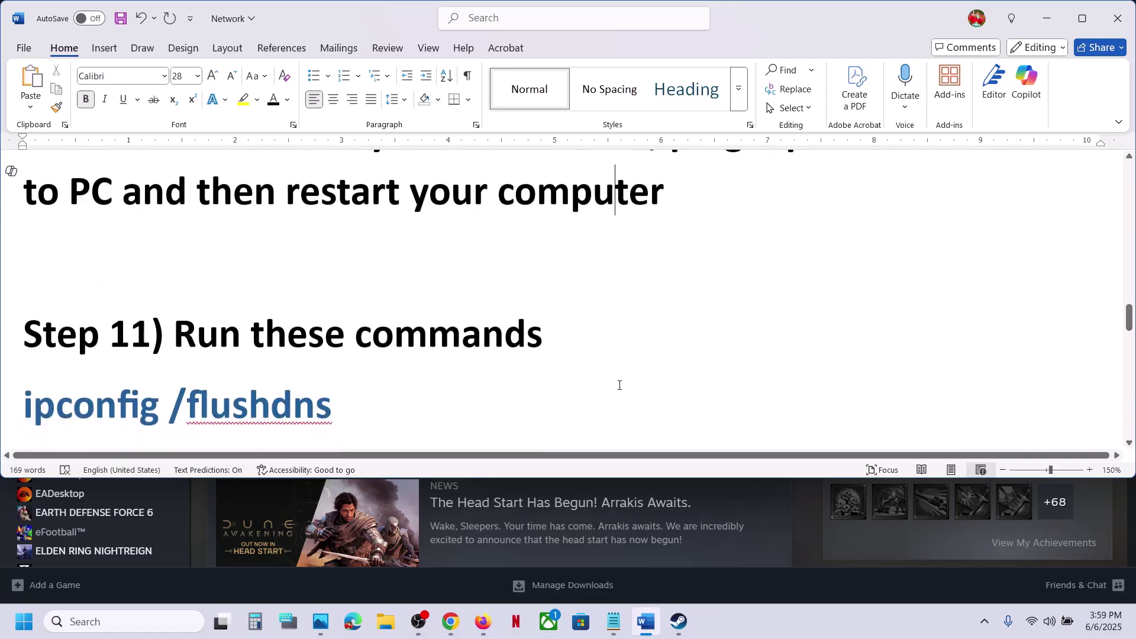
- Maximize the Word document showing the Step 11 commands, and open Command Prompt as administrator
{"action": "left_click", "coordinate": [1083, 19]}
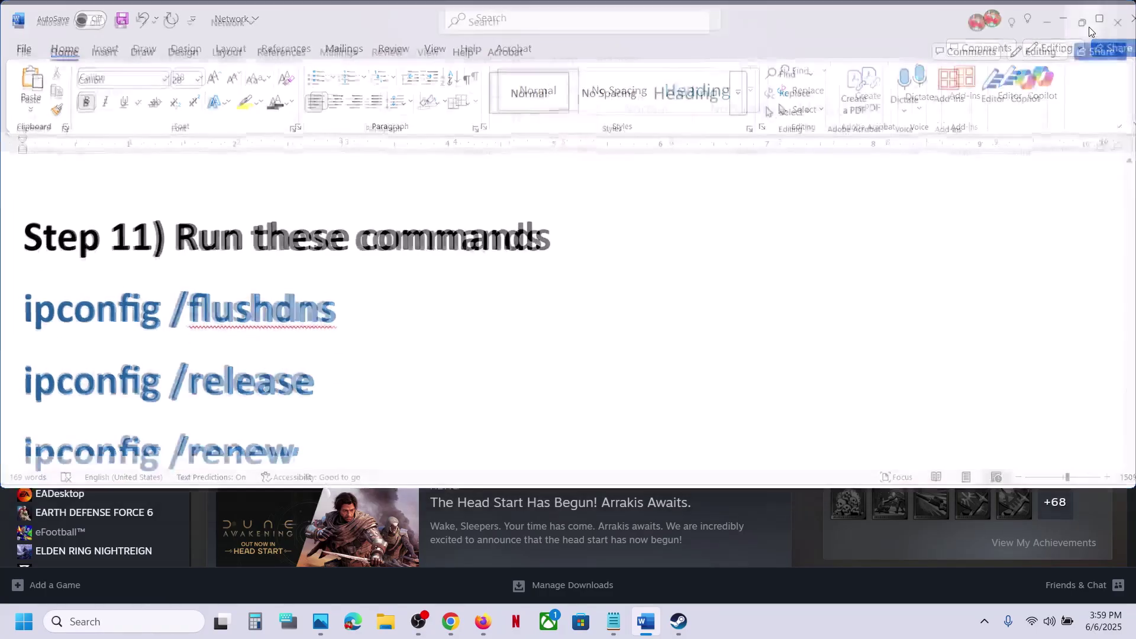
{"action": "left_click", "coordinate": [155, 622]}
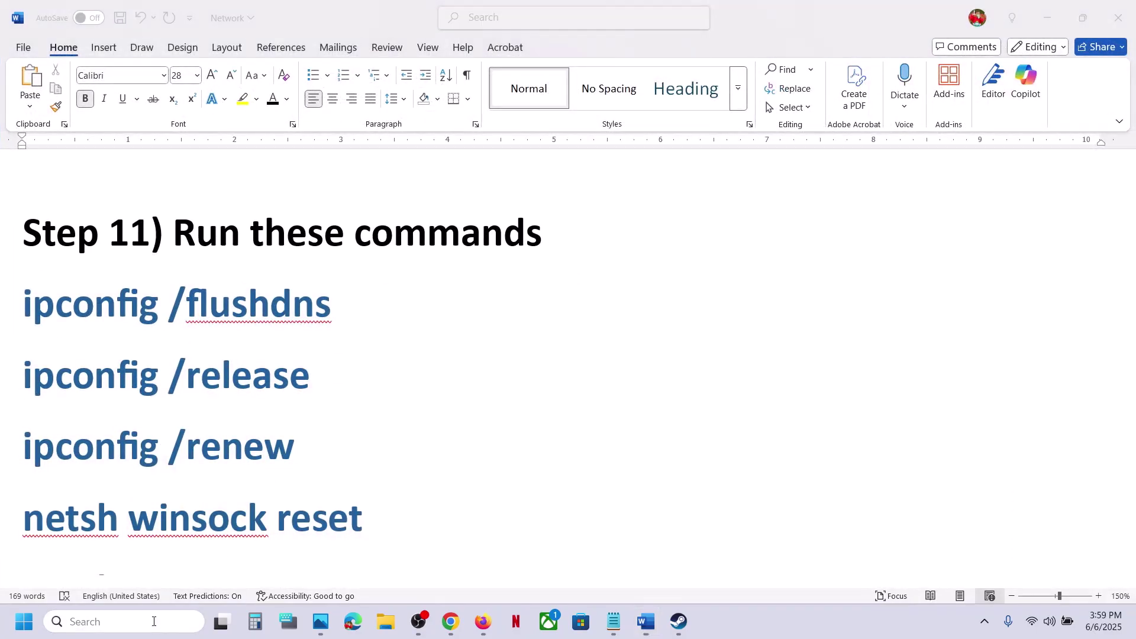
{"action": "type", "text": "cmd"}
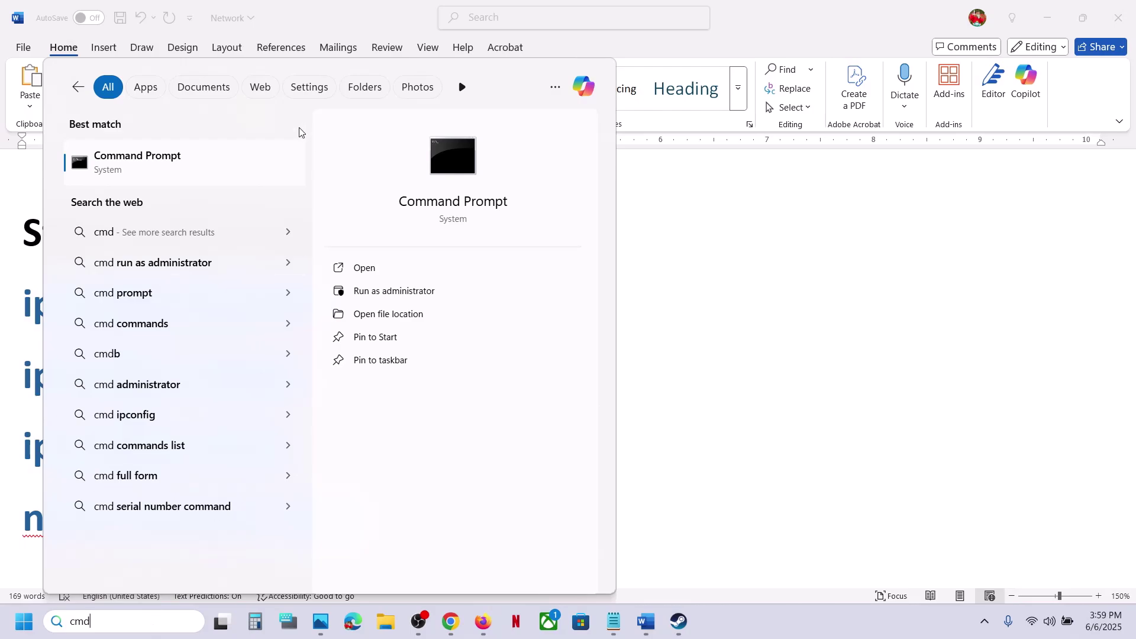
{"action": "right_click", "coordinate": [160, 177]}
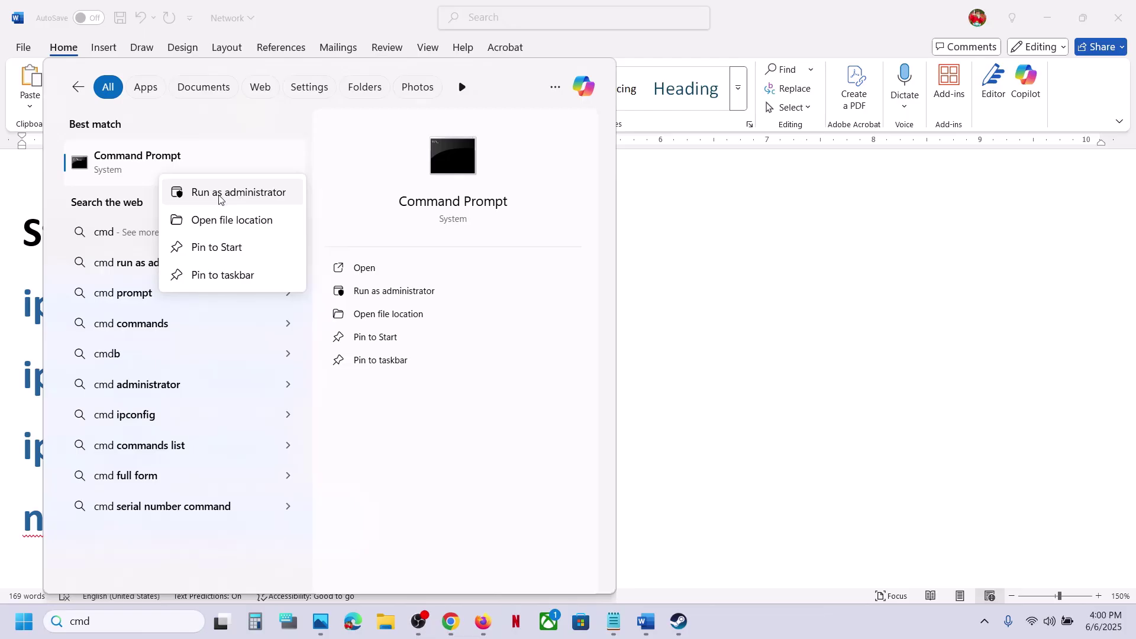
{"action": "key", "text": "Escape"}
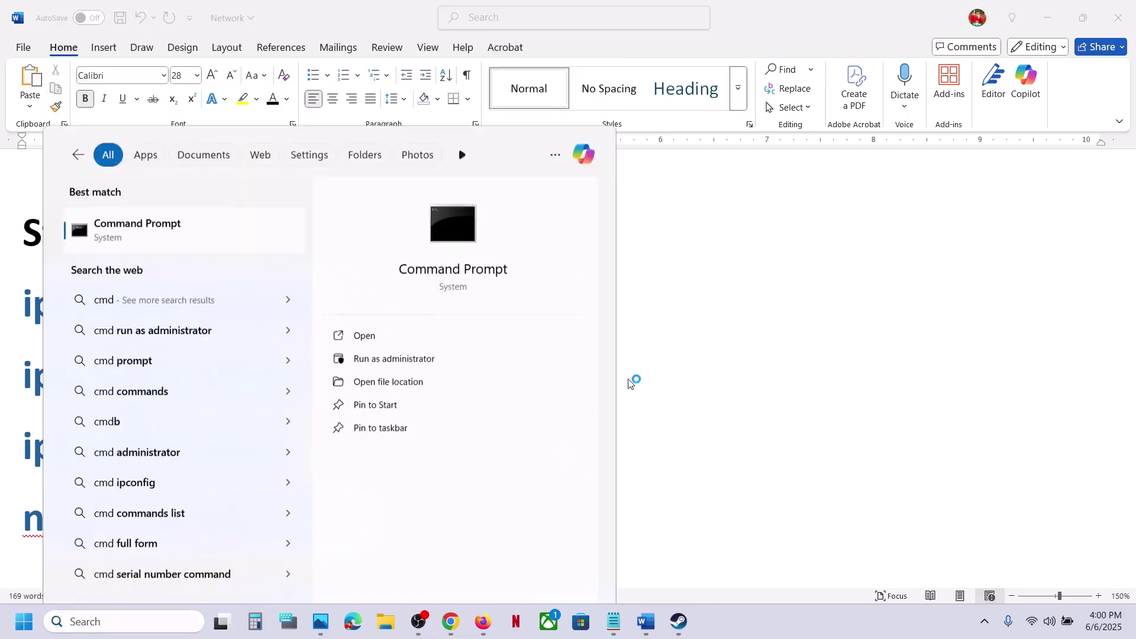
{"action": "left_click", "coordinate": [519, 430]}
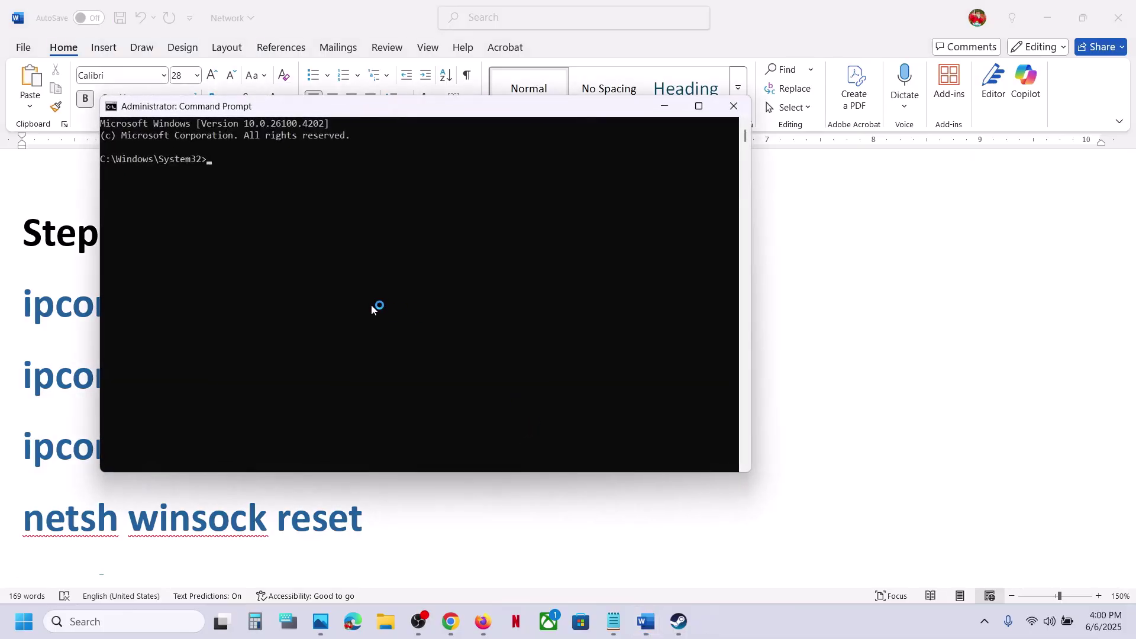
- Copy the ipconfig /flushdns command from the Word document and run it in the administrator Command Prompt
{"action": "left_click", "coordinate": [65, 298]}
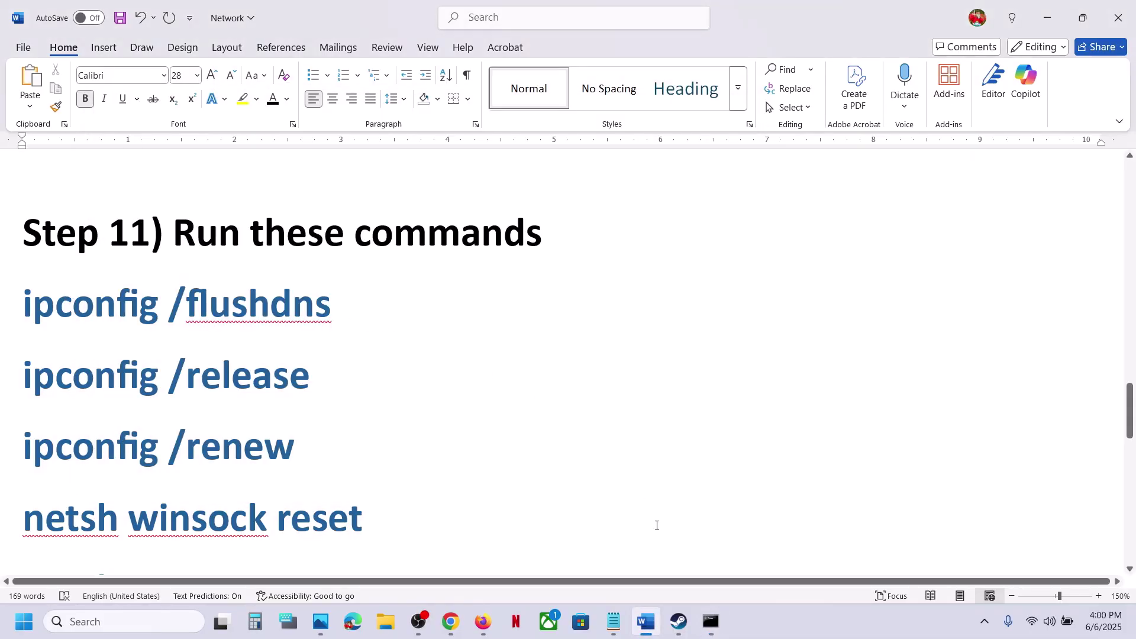
{"action": "triple_click", "coordinate": [267, 302]}
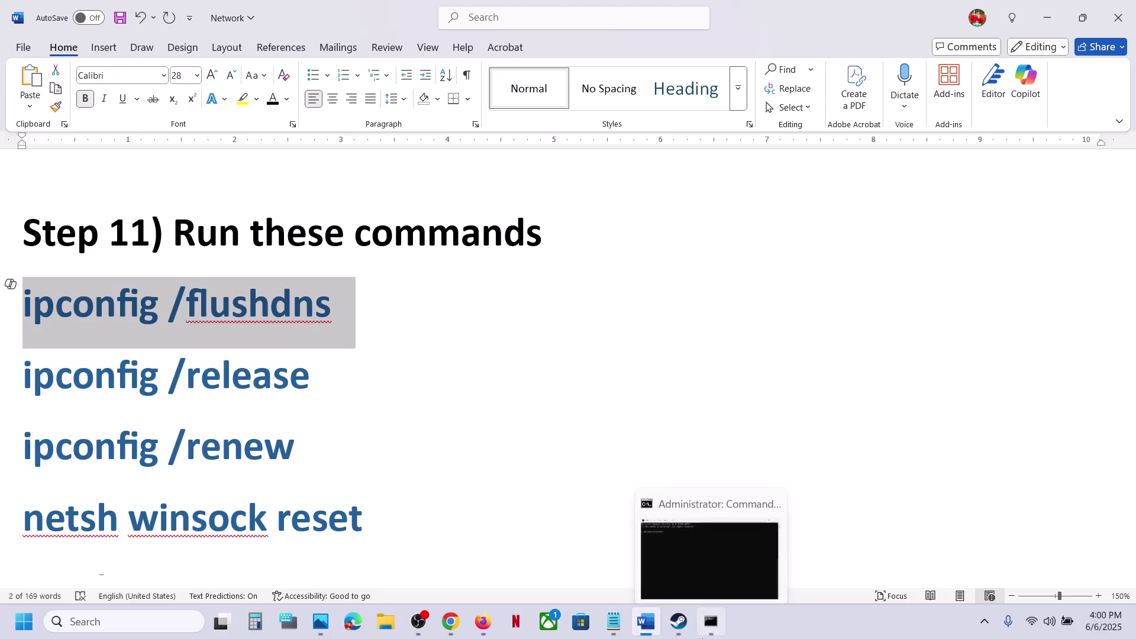
{"action": "left_click", "coordinate": [703, 638]}
{"action": "type", "text": "ipconfig /flushdns"}
{"action": "key", "text": "Return"}
{"action": "key", "text": "alt+Tab"}
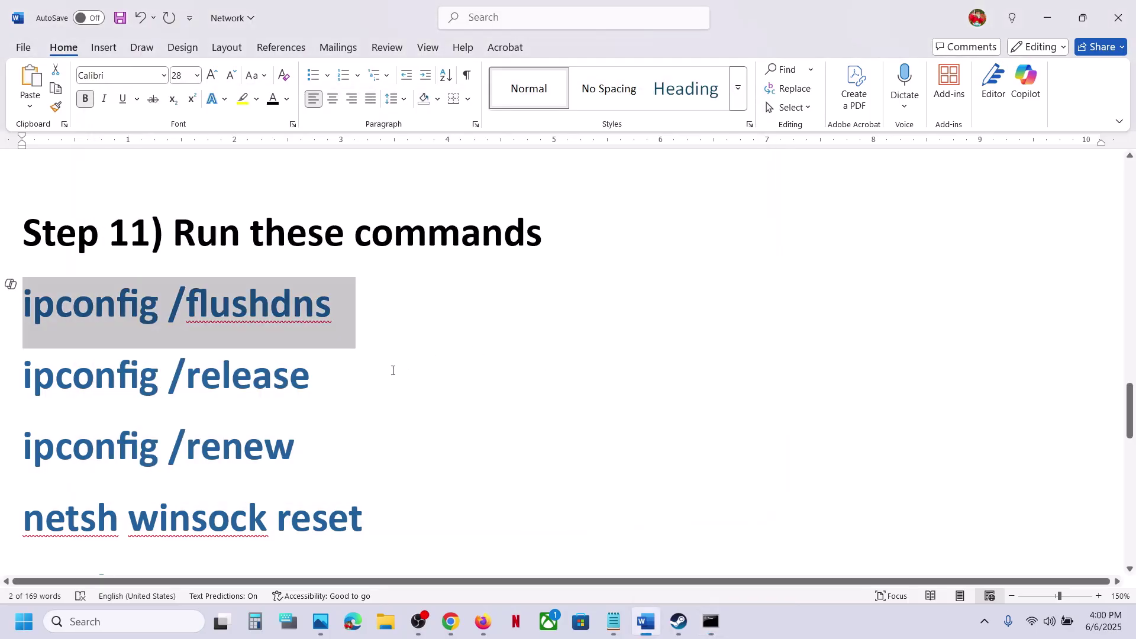
- Copy ipconfig /release from the Step 11 list and run it in Command Prompt
{"action": "triple_click", "coordinate": [63, 387]}
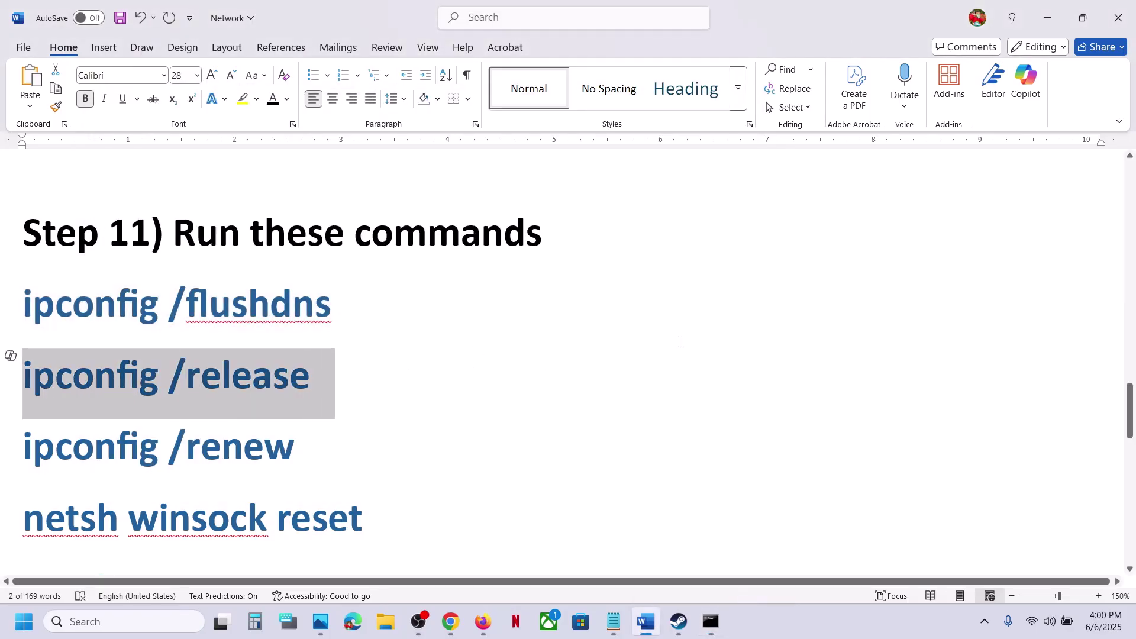
{"action": "key", "text": "alt+Tab"}
{"action": "key", "text": "Return"}
{"action": "key", "text": "alt+Tab"}
- Copy ipconfig /renew from the Step 11 list and run it in Command Prompt
{"action": "triple_click", "coordinate": [87, 448]}
{"action": "key", "text": "ctrl+c"}
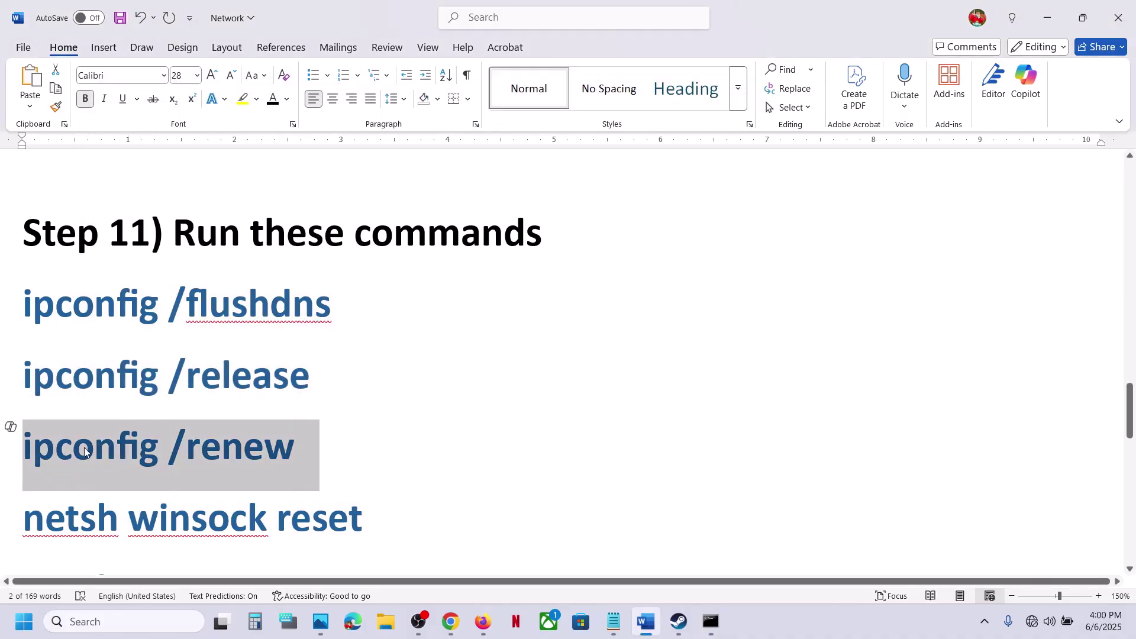
{"action": "key", "text": "alt+Tab"}
{"action": "key", "text": "Return"}
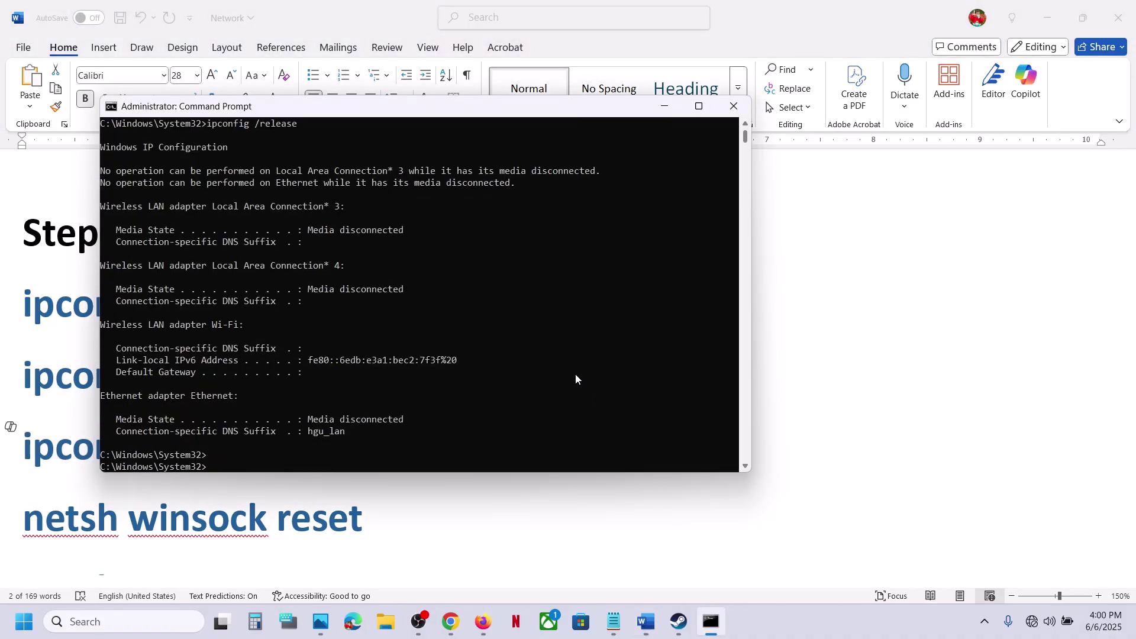
{"action": "key", "text": "ctrl+v"}
{"action": "key", "text": "Return"}
{"action": "key", "text": "alt+Tab"}
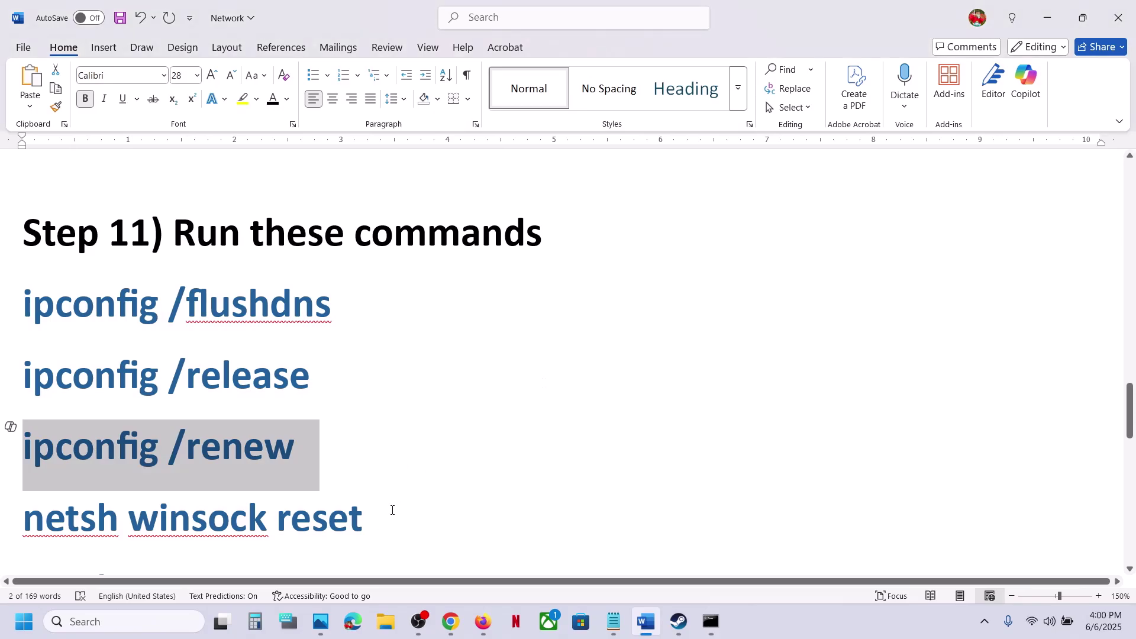
- Copy netsh winsock reset from the Step 11 list and run it in Command Prompt
{"action": "scroll", "coordinate": [390, 510], "scroll_direction": "down", "scroll_amount": 2}
{"action": "left_click", "coordinate": [197, 391]}
{"action": "triple_click", "coordinate": [48, 401]}
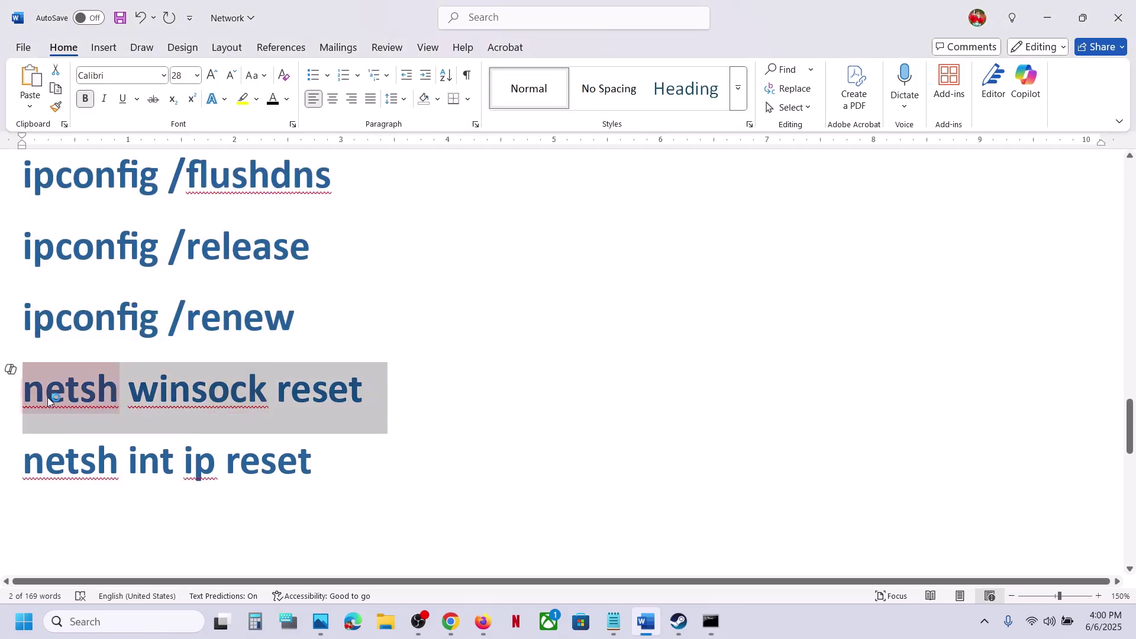
{"action": "key", "text": "ctrl+c"}
{"action": "key", "text": "alt+Tab"}
{"action": "key", "text": "ctrl+v"}
{"action": "key", "text": "Return"}
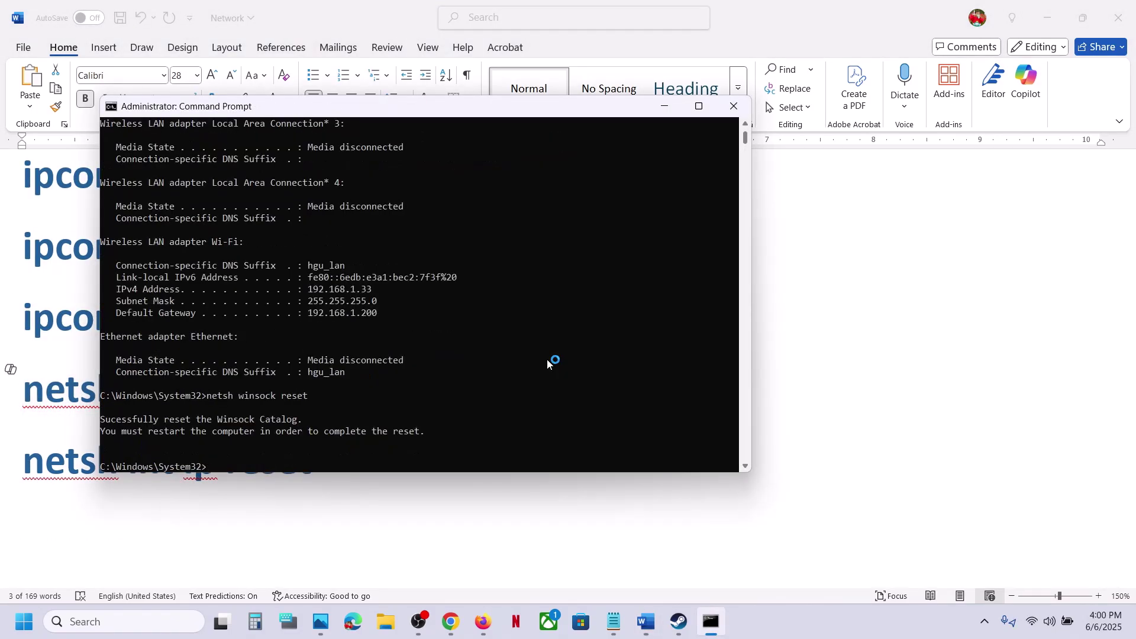
- Copy netsh int ip reset from the Step 11 list and run it in Command Prompt
{"action": "key", "text": "alt+Tab"}
{"action": "triple_click", "coordinate": [49, 470]}
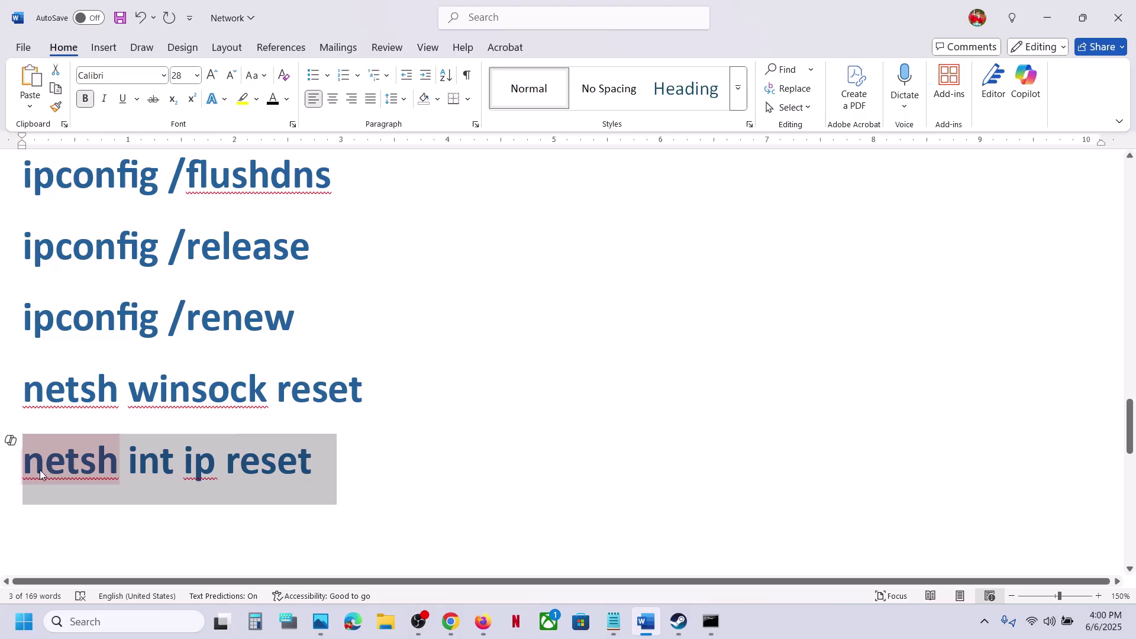
{"action": "key", "text": "ctrl+c"}
{"action": "key", "text": "alt+Tab"}
{"action": "key", "text": "ctrl+v"}
{"action": "key", "text": "Return"}
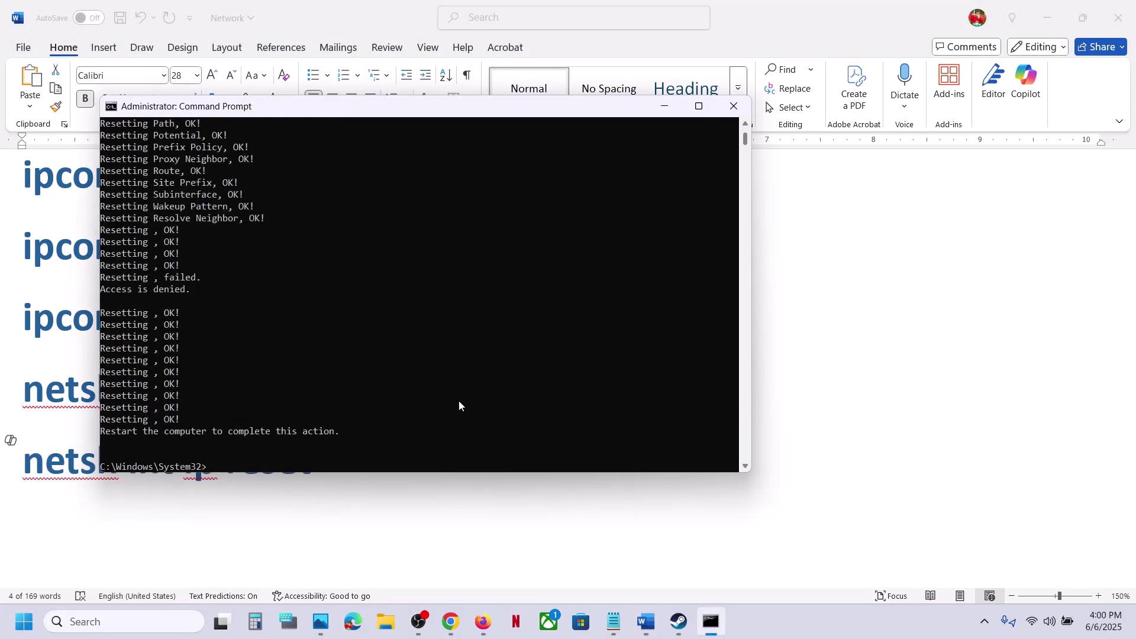
- Highlight the restart notice and close Command Prompt, then show the Windows power options without restarting the computer
{"action": "left_click_drag", "start_coordinate": [116, 435], "coordinate": [403, 432]}
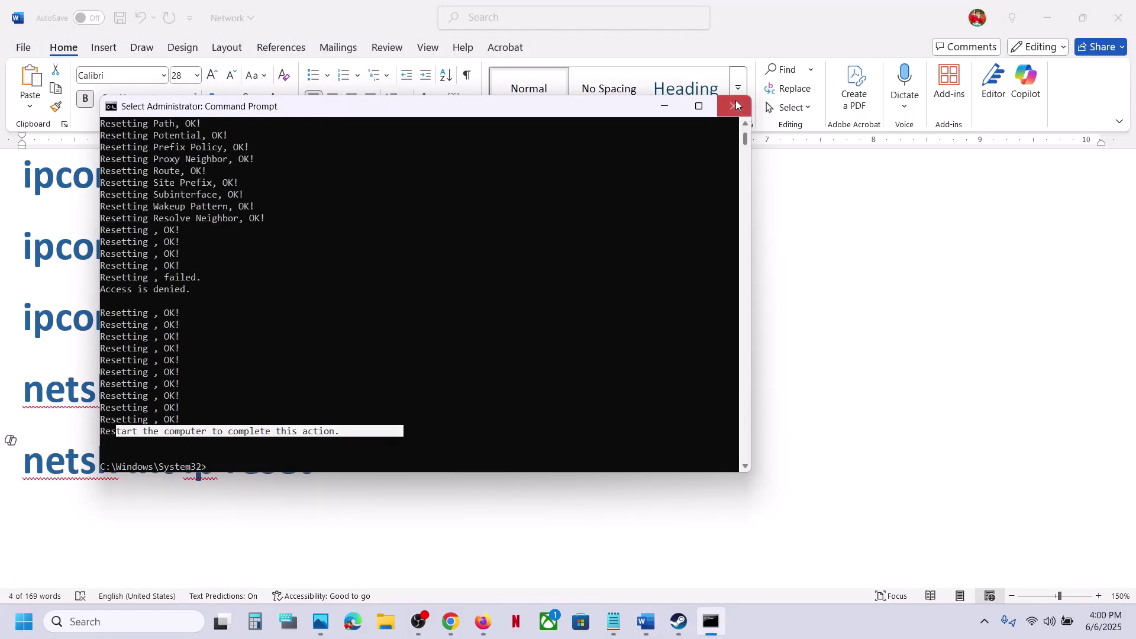
{"action": "left_click", "coordinate": [734, 106]}
{"action": "left_click", "coordinate": [538, 540]}
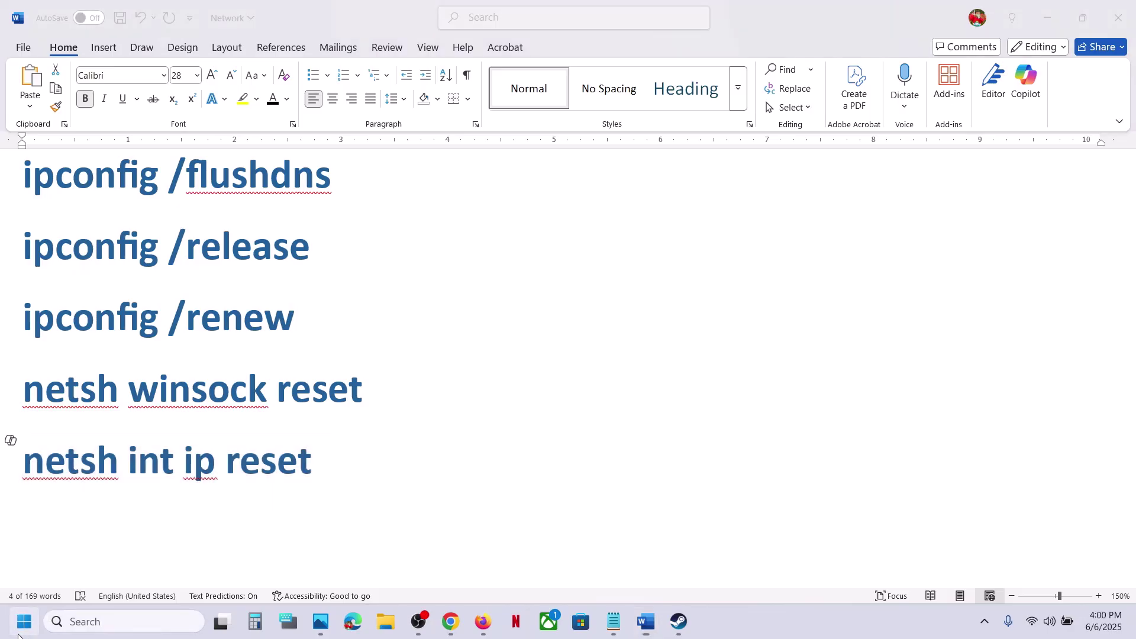
{"action": "key", "text": "super"}
{"action": "left_click", "coordinate": [431, 571]}
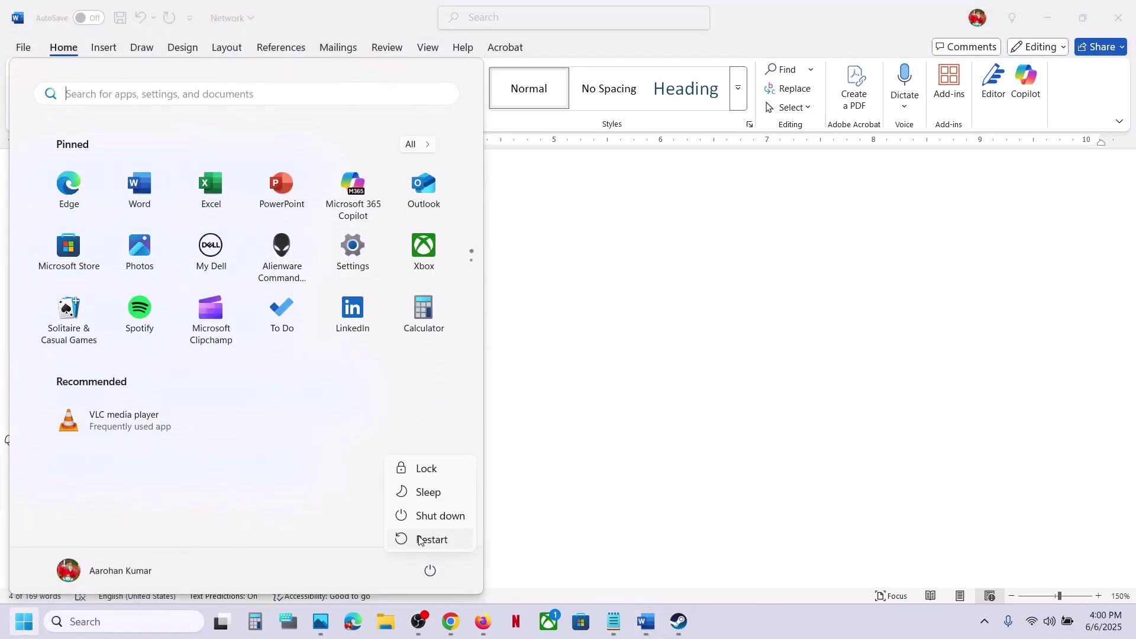
{"action": "left_click", "coordinate": [685, 431]}
- Read Step 12 on allowing the game exe through antivirus programs and Windows Security, highlighting each part
{"action": "scroll", "coordinate": [685, 431], "scroll_direction": "down", "scroll_amount": 3}
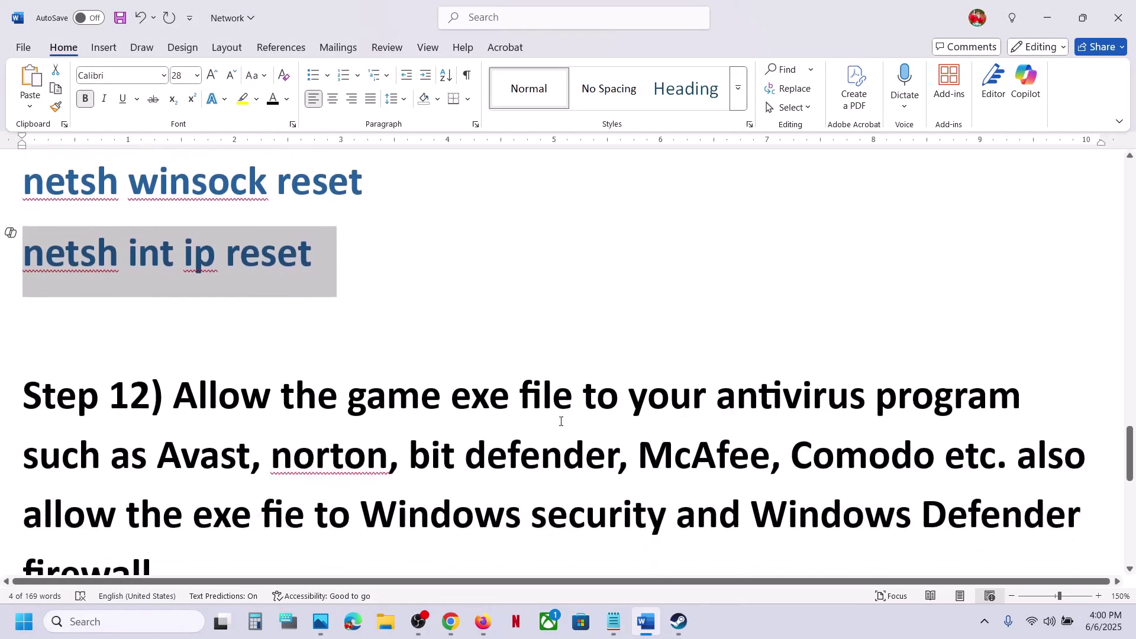
{"action": "left_click_drag", "start_coordinate": [183, 402], "coordinate": [968, 394]}
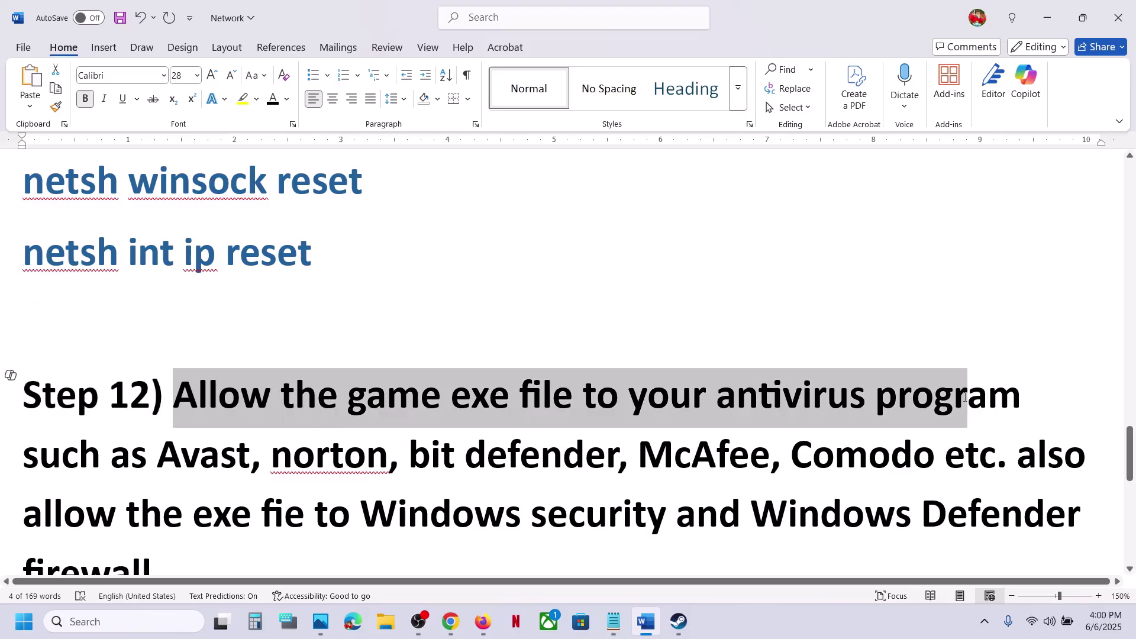
{"action": "scroll", "coordinate": [463, 466], "scroll_direction": "down", "scroll_amount": 2}
{"action": "scroll", "coordinate": [464, 466], "scroll_direction": "down", "scroll_amount": 2}
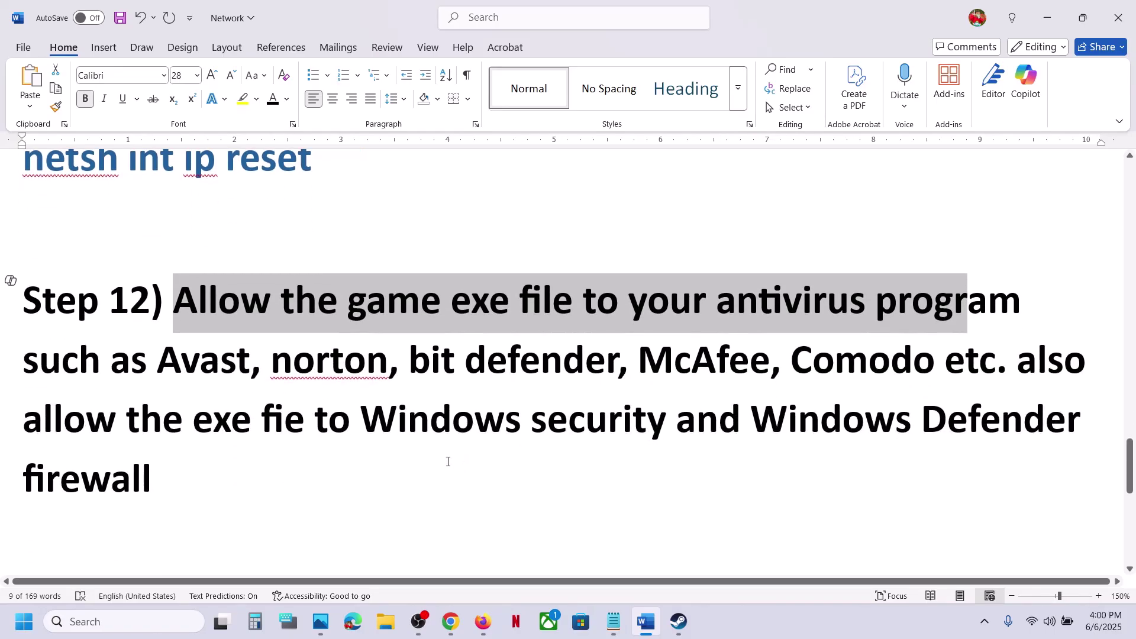
{"action": "left_click_drag", "start_coordinate": [149, 368], "coordinate": [934, 375]}
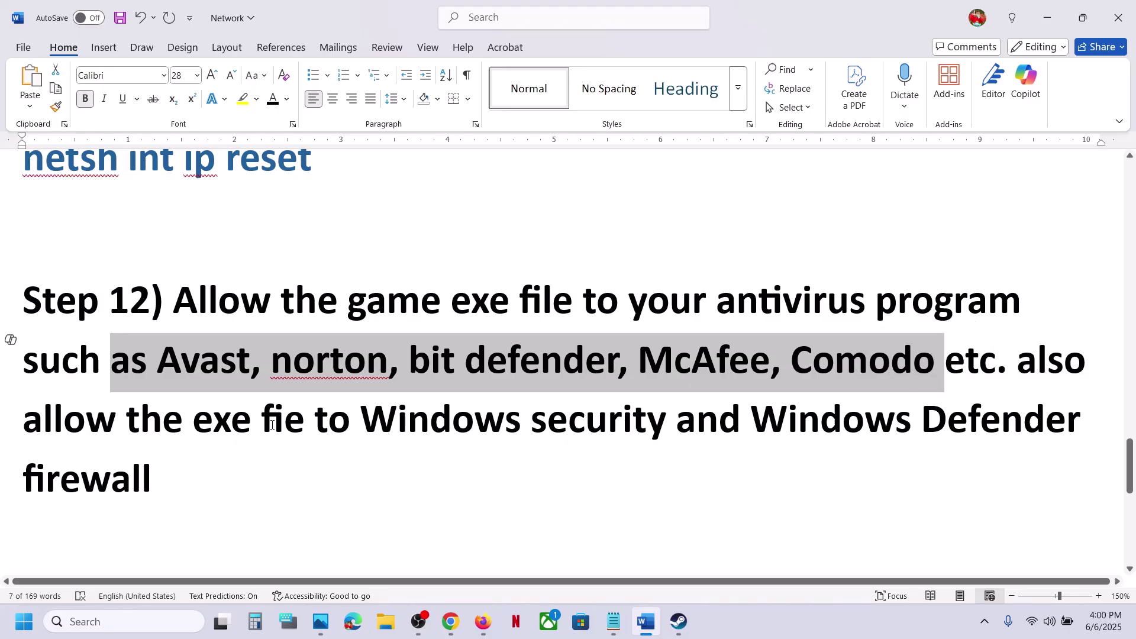
{"action": "left_click_drag", "start_coordinate": [272, 425], "coordinate": [675, 425]}
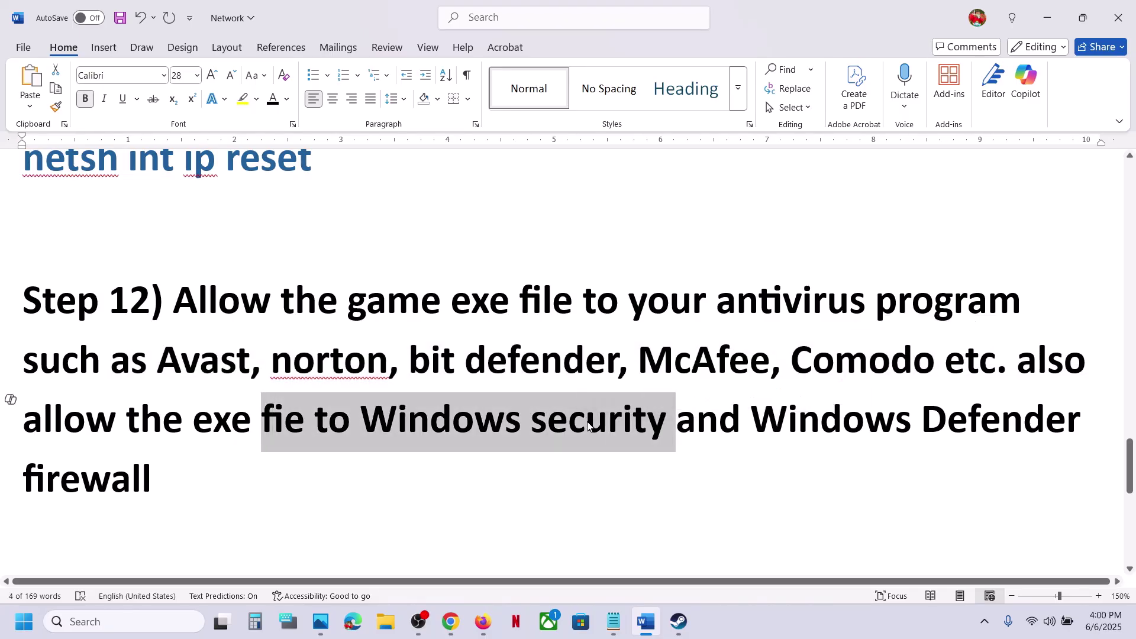
- Open Virus & threat protection in Windows Security from the Privacy & security settings
{"action": "key", "text": "super+i"}
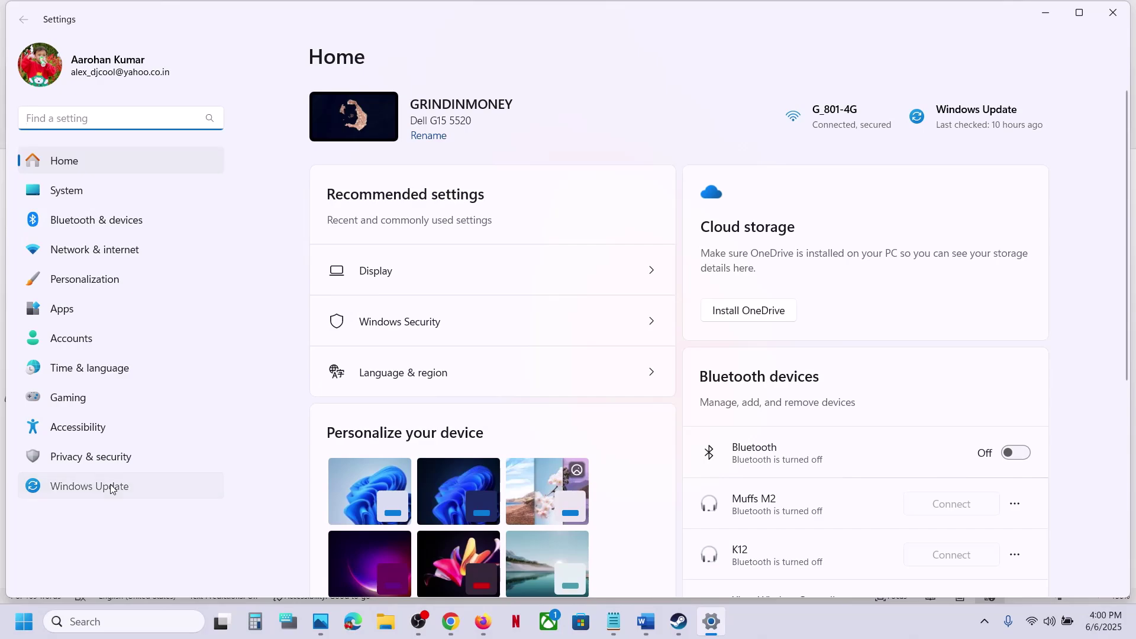
{"action": "left_click", "coordinate": [110, 488]}
{"action": "left_click", "coordinate": [101, 460]}
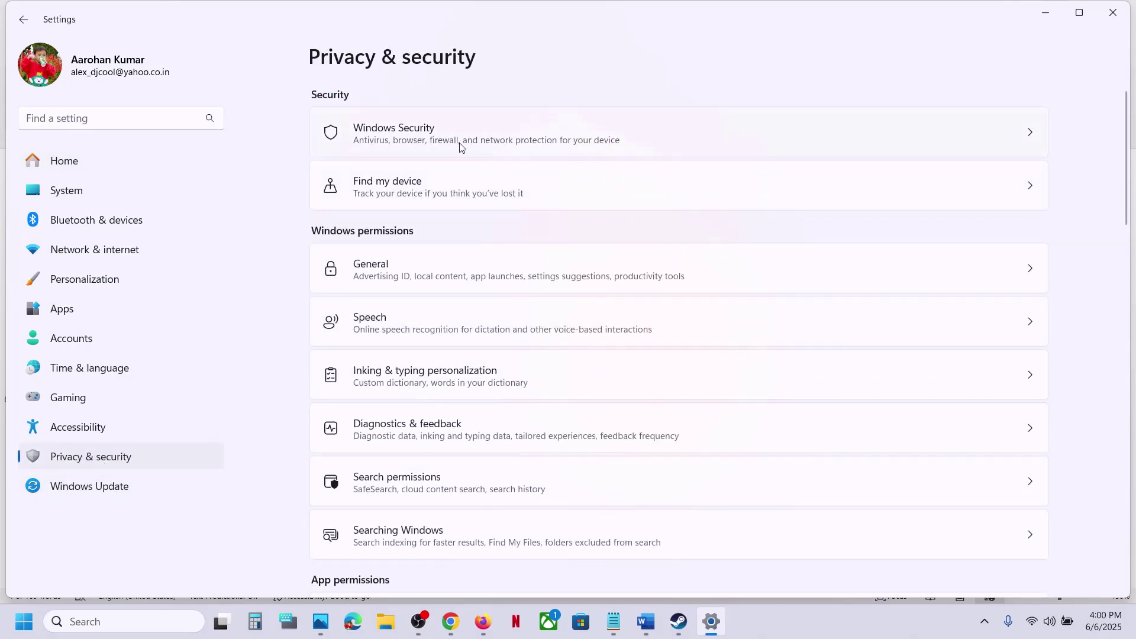
{"action": "left_click", "coordinate": [680, 132]}
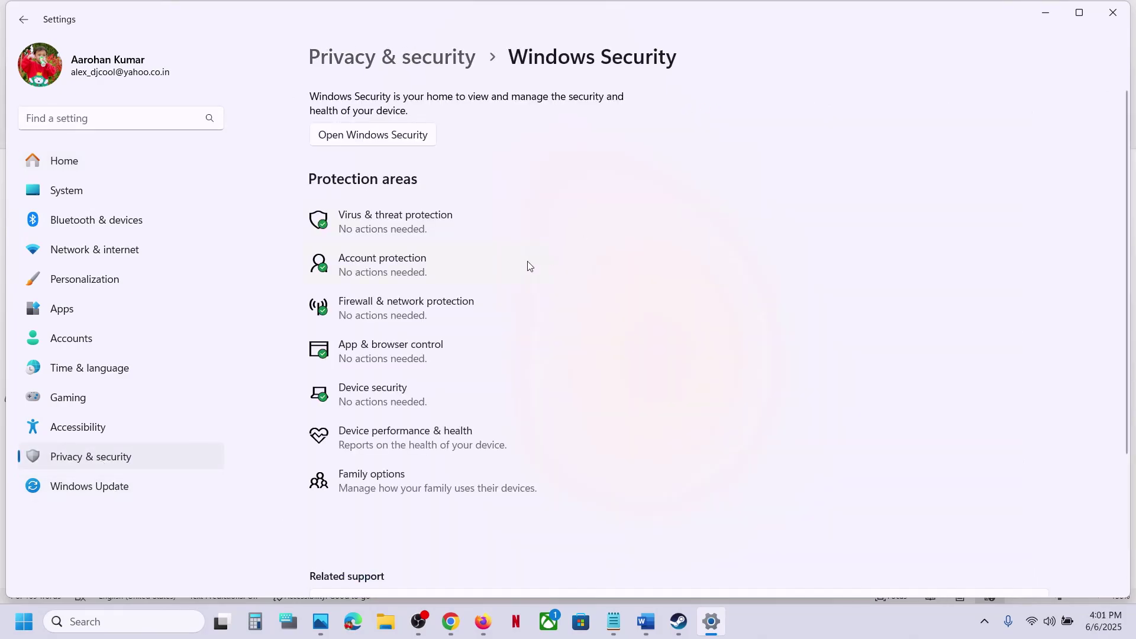
{"action": "left_click", "coordinate": [418, 229]}
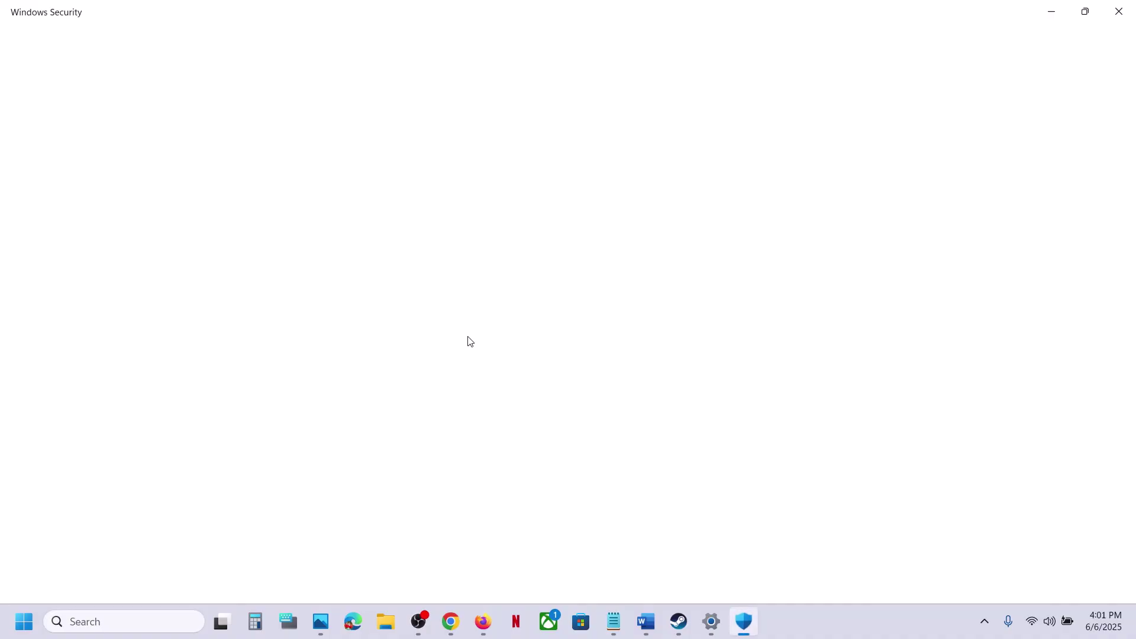
- Open the list of apps allowed through Controlled folder access under Ransomware protection, approving the permission request
{"action": "scroll", "coordinate": [405, 499], "scroll_direction": "down", "scroll_amount": 1}
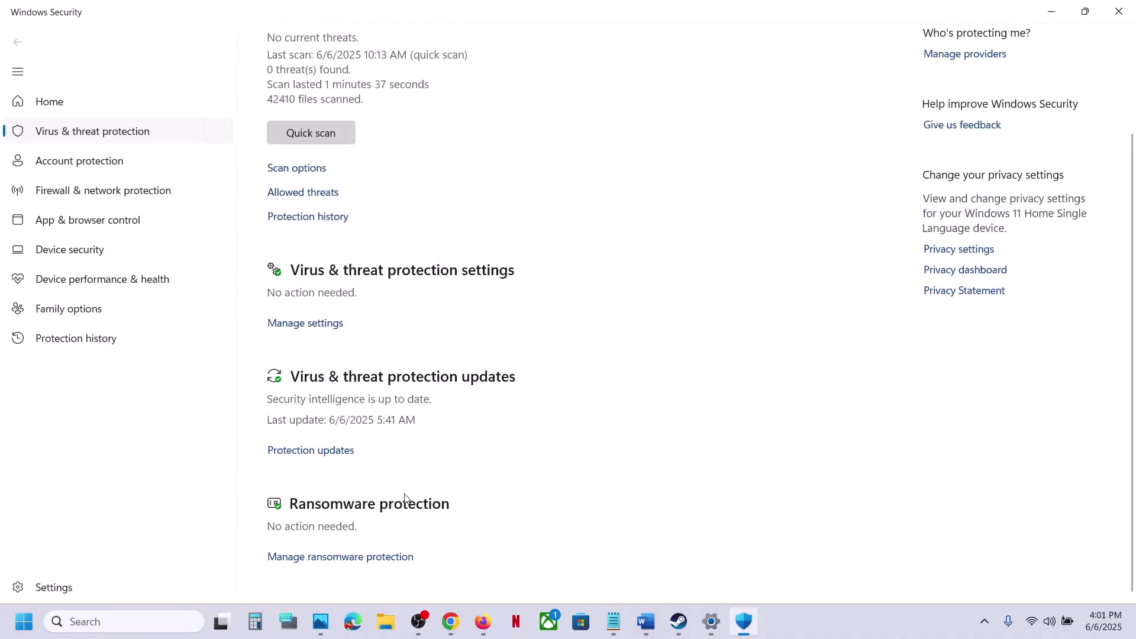
{"action": "left_click", "coordinate": [350, 556]}
{"action": "left_click", "coordinate": [366, 318]}
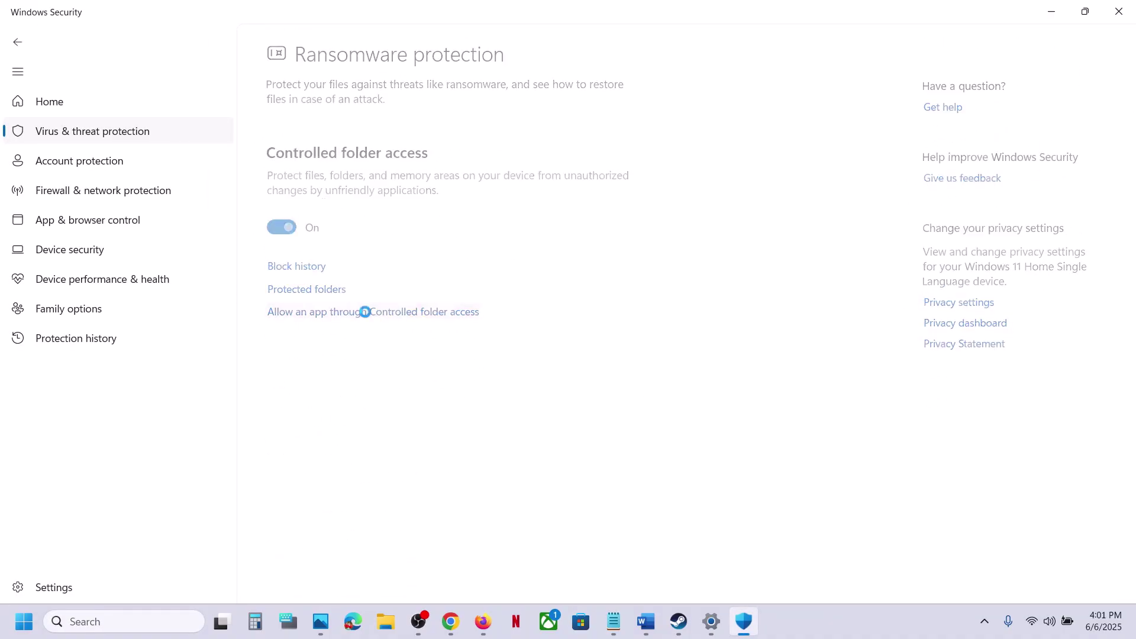
{"action": "left_click", "coordinate": [473, 428]}
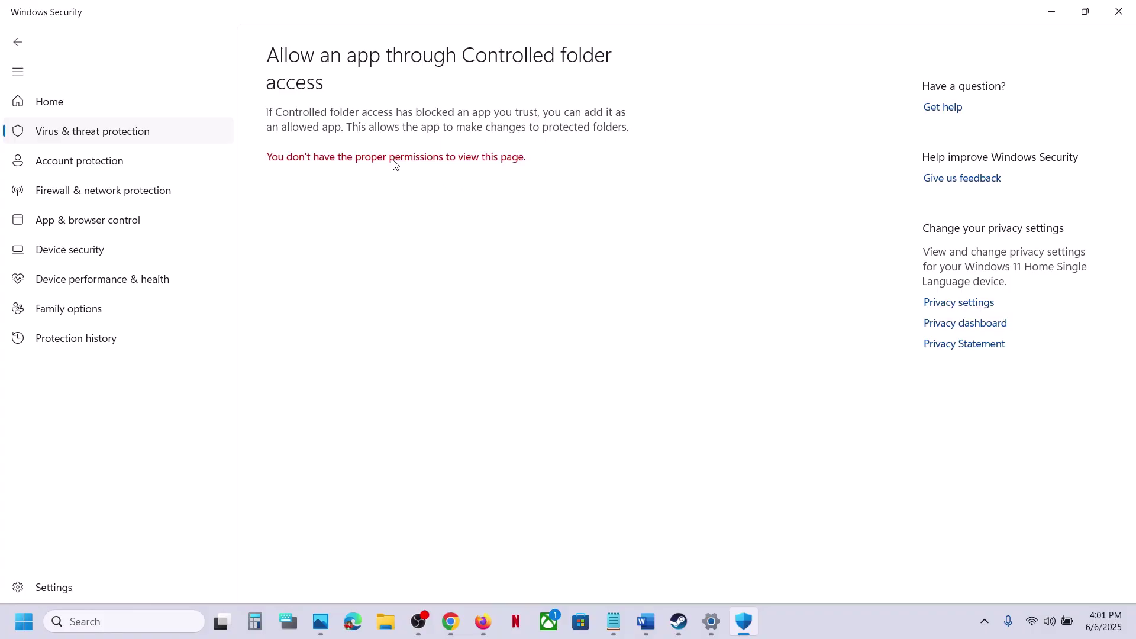
{"action": "scroll", "coordinate": [349, 83], "scroll_direction": "down", "scroll_amount": 2}
- Add the DuneSandbox application from the DuneAwakening folder to the apps allowed through Controlled folder access
{"action": "left_click", "coordinate": [332, 55]}
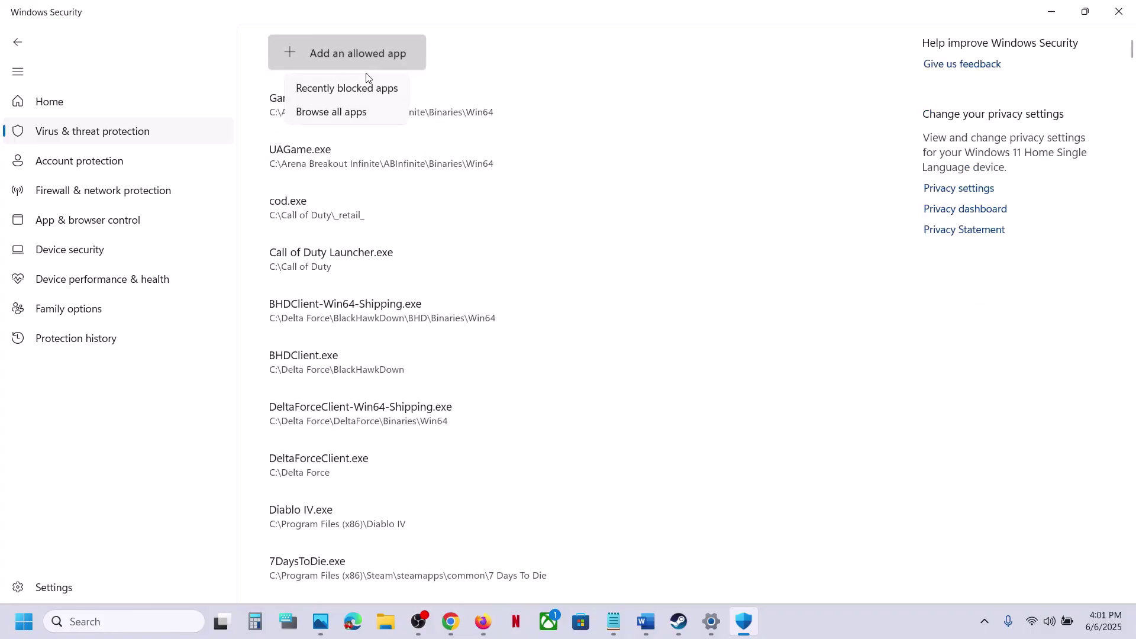
{"action": "left_click", "coordinate": [358, 113]}
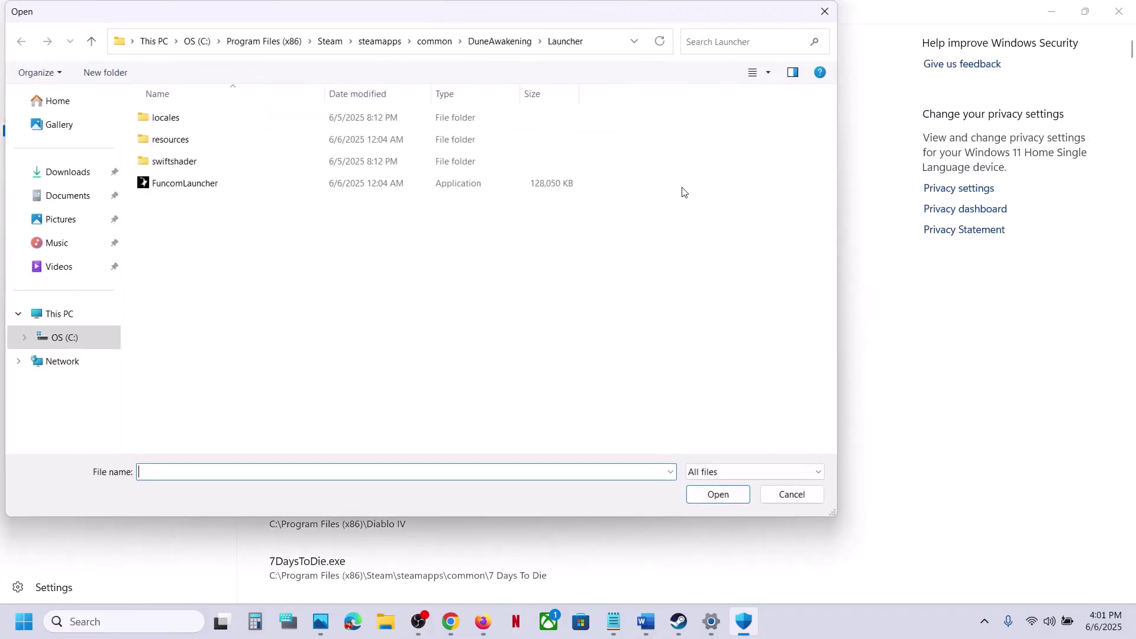
{"action": "left_click", "coordinate": [467, 44]}
{"action": "left_click", "coordinate": [570, 46]}
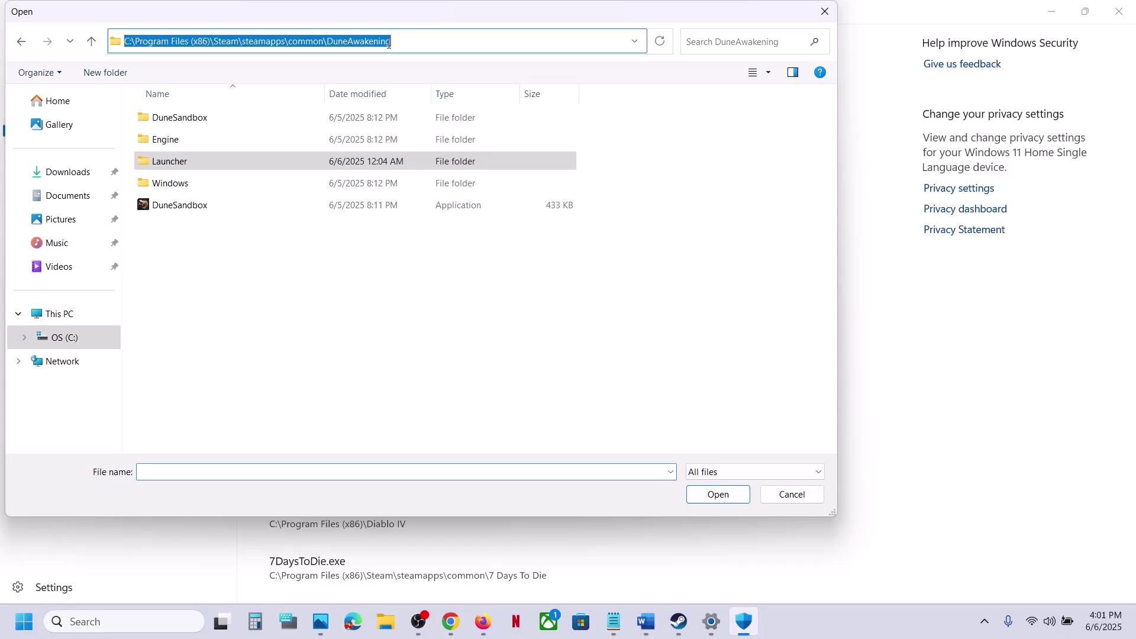
{"action": "left_click", "coordinate": [210, 206]}
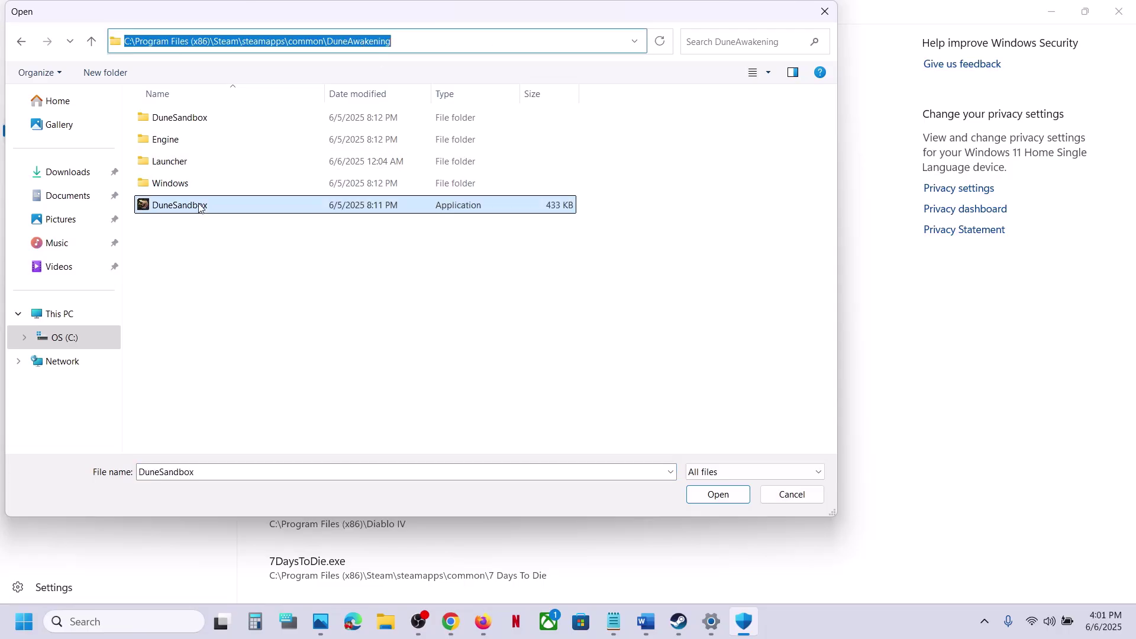
{"action": "left_click", "coordinate": [718, 494]}
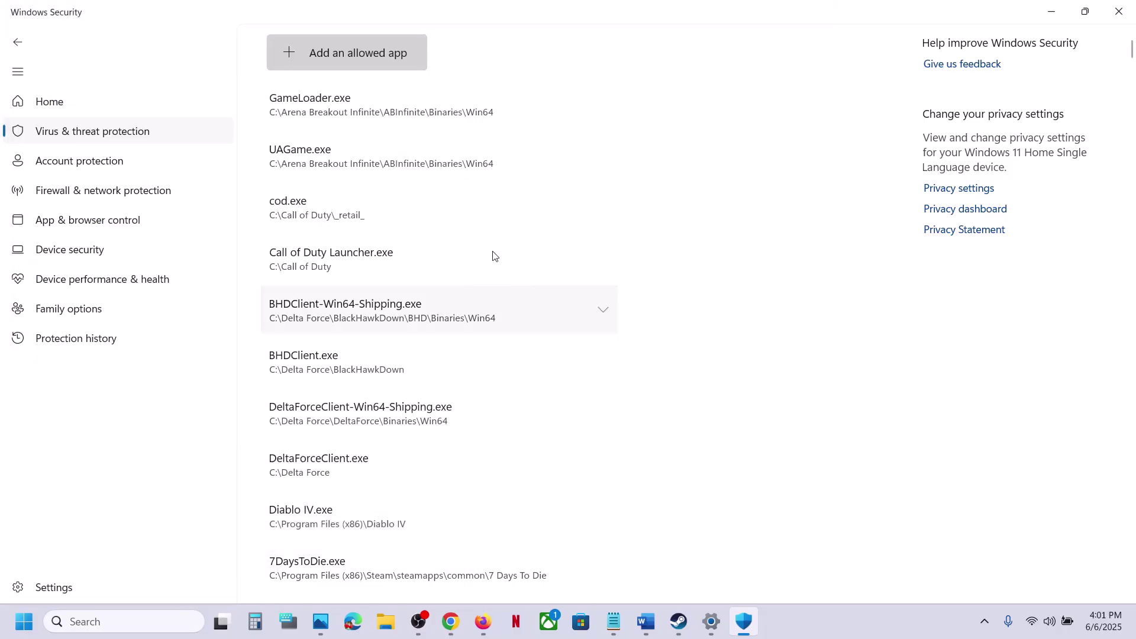
- Allow DuneSandbox-Win64-Shipping from the DuneSandbox\Binaries\Win64 folder through Controlled folder access
{"action": "left_click", "coordinate": [332, 51]}
{"action": "left_click", "coordinate": [367, 112]}
{"action": "double_click", "coordinate": [206, 123]}
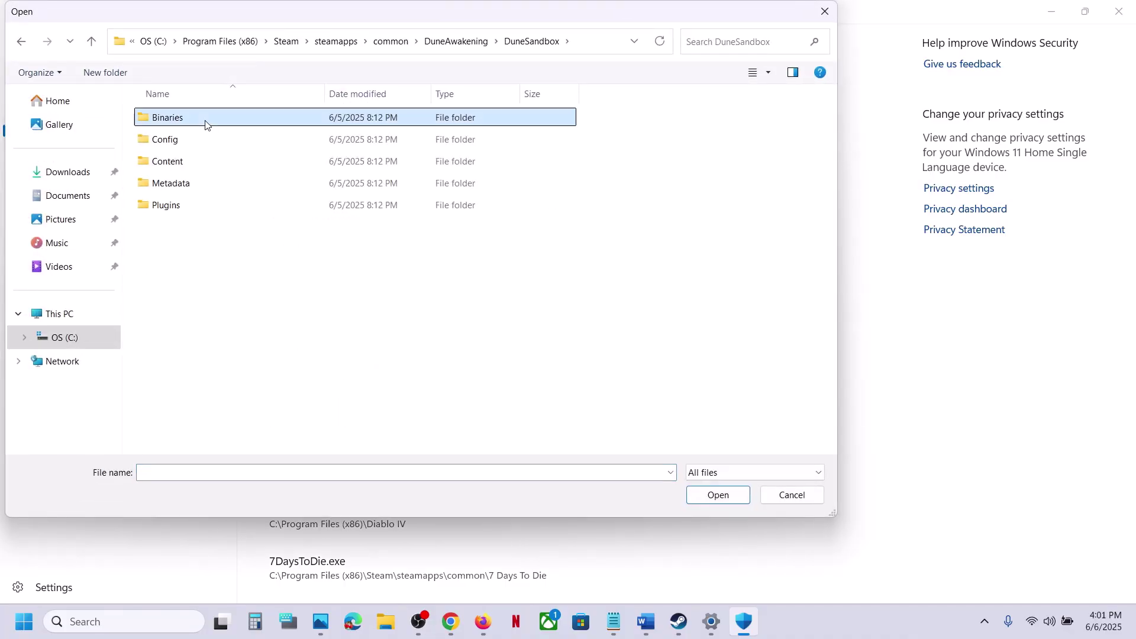
{"action": "double_click", "coordinate": [206, 123]}
{"action": "double_click", "coordinate": [206, 122]}
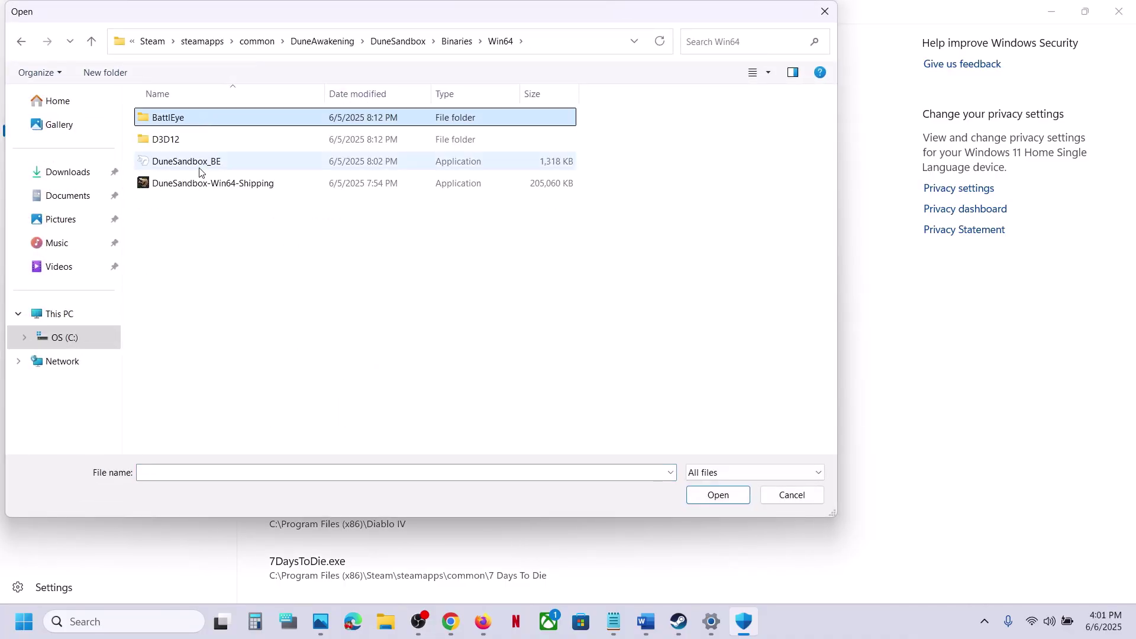
{"action": "left_click", "coordinate": [185, 179]}
{"action": "left_click", "coordinate": [717, 495]}
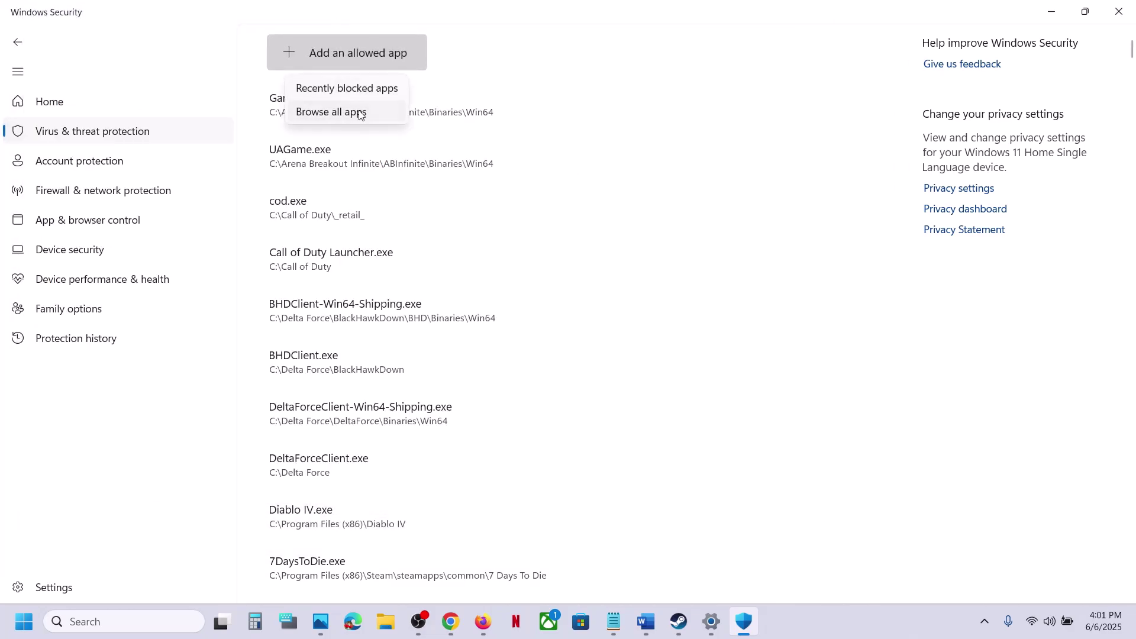
- Allow the DuneSandbox_BE application from the Win64 folder through Controlled folder access
{"action": "left_click", "coordinate": [372, 114]}
{"action": "left_click", "coordinate": [220, 166]}
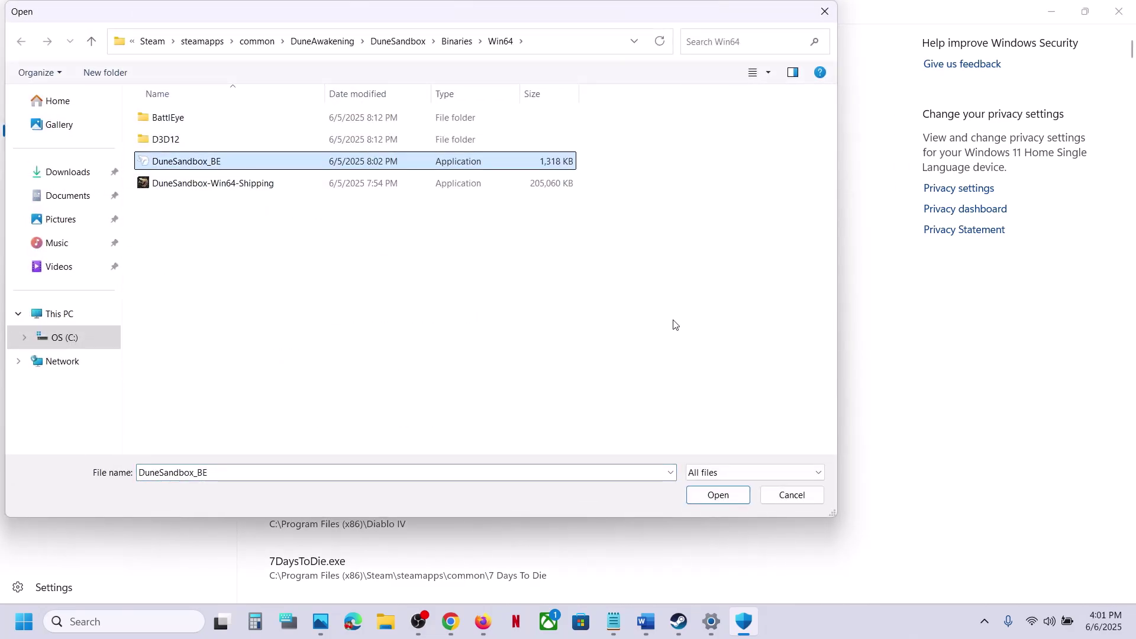
{"action": "left_click", "coordinate": [717, 495]}
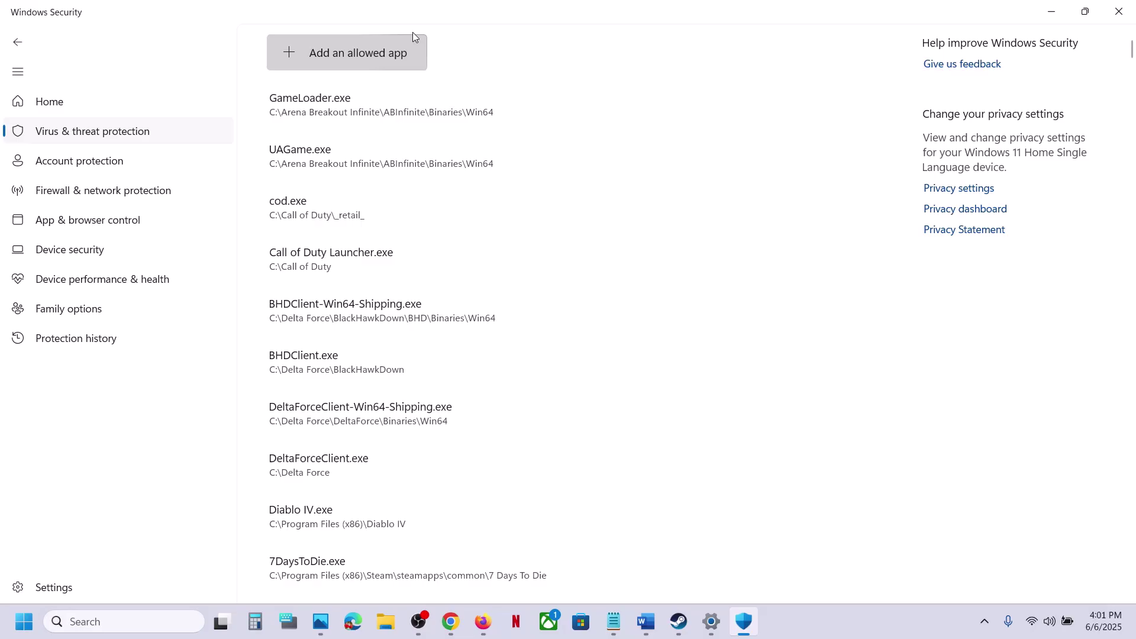
- Allow BEService_x64 from the BattlEye subfolder of Win64 through Controlled folder access
{"action": "left_click", "coordinate": [385, 48]}
{"action": "left_click", "coordinate": [368, 109]}
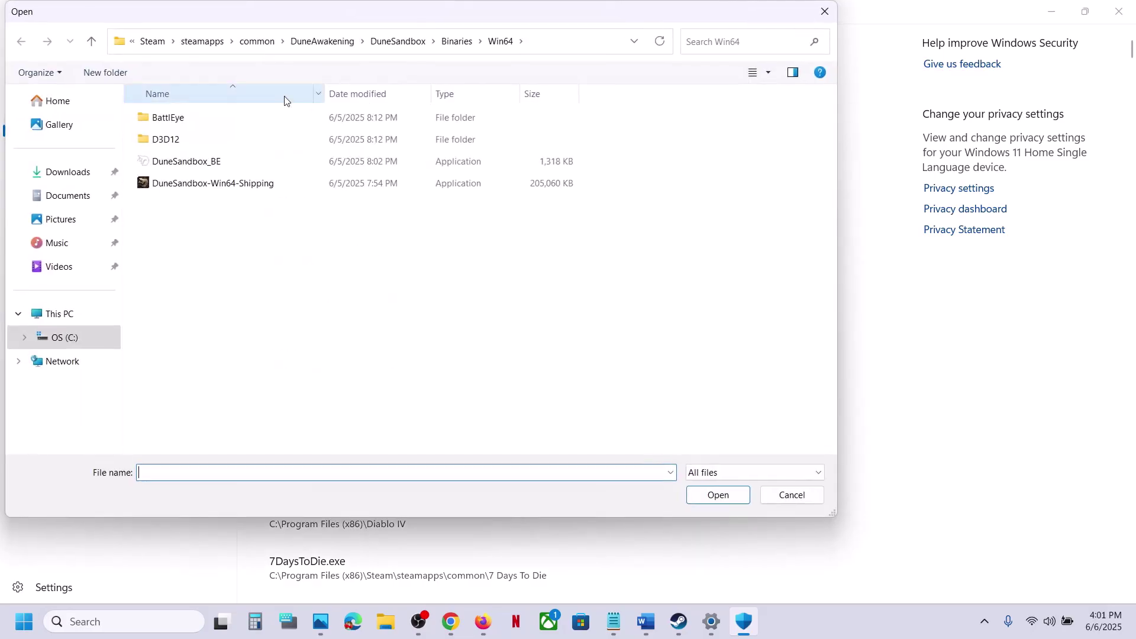
{"action": "double_click", "coordinate": [175, 117]}
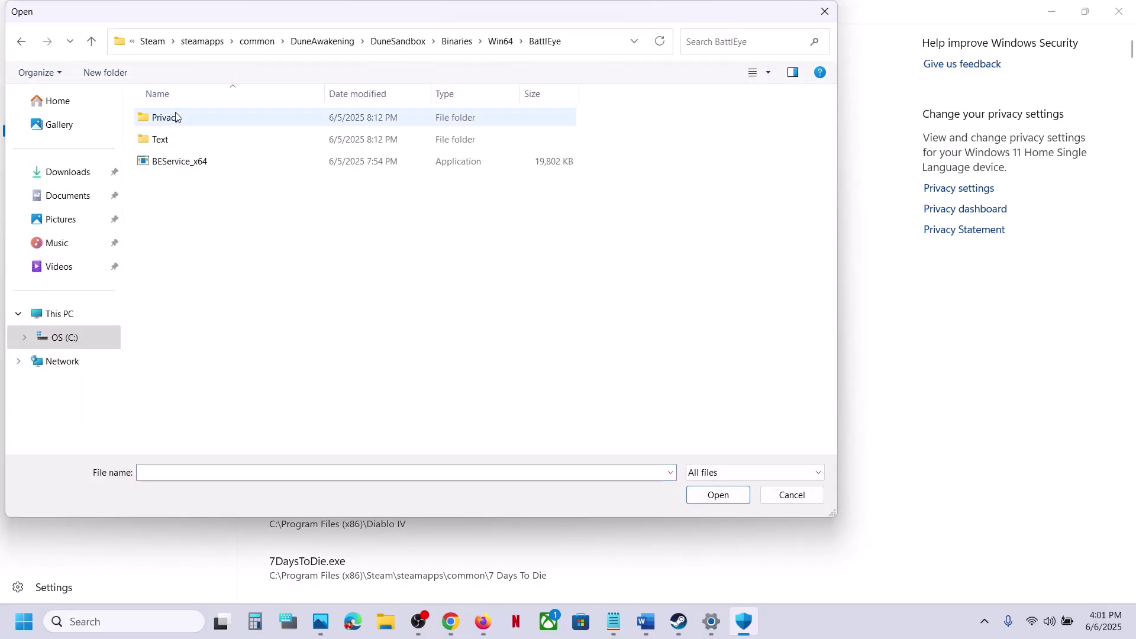
{"action": "left_click", "coordinate": [191, 165]}
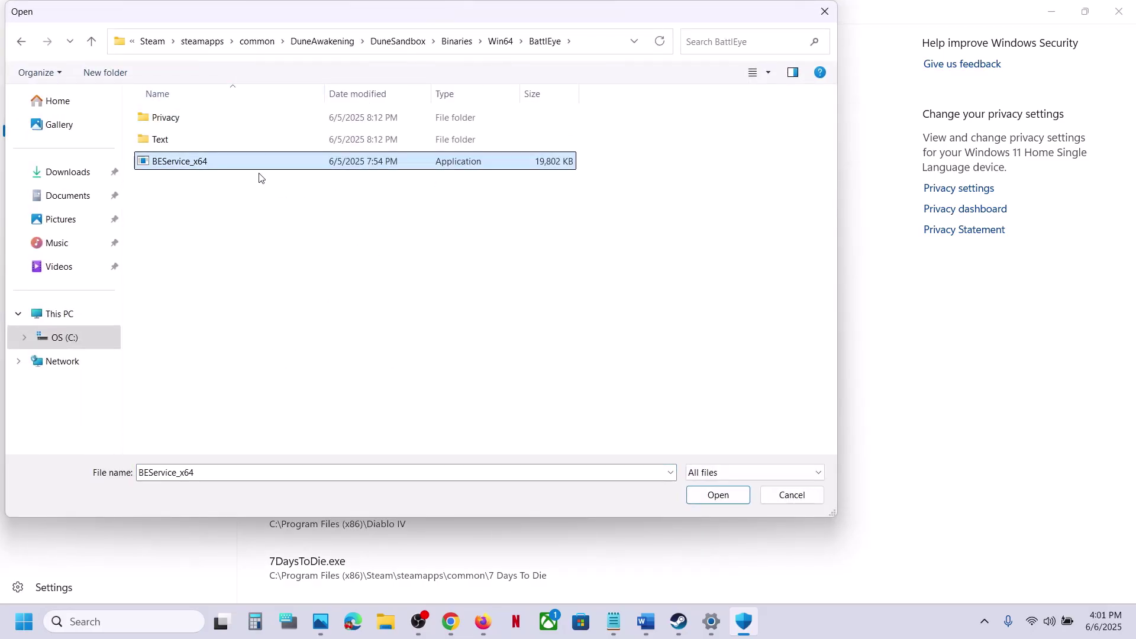
{"action": "left_click", "coordinate": [718, 496]}
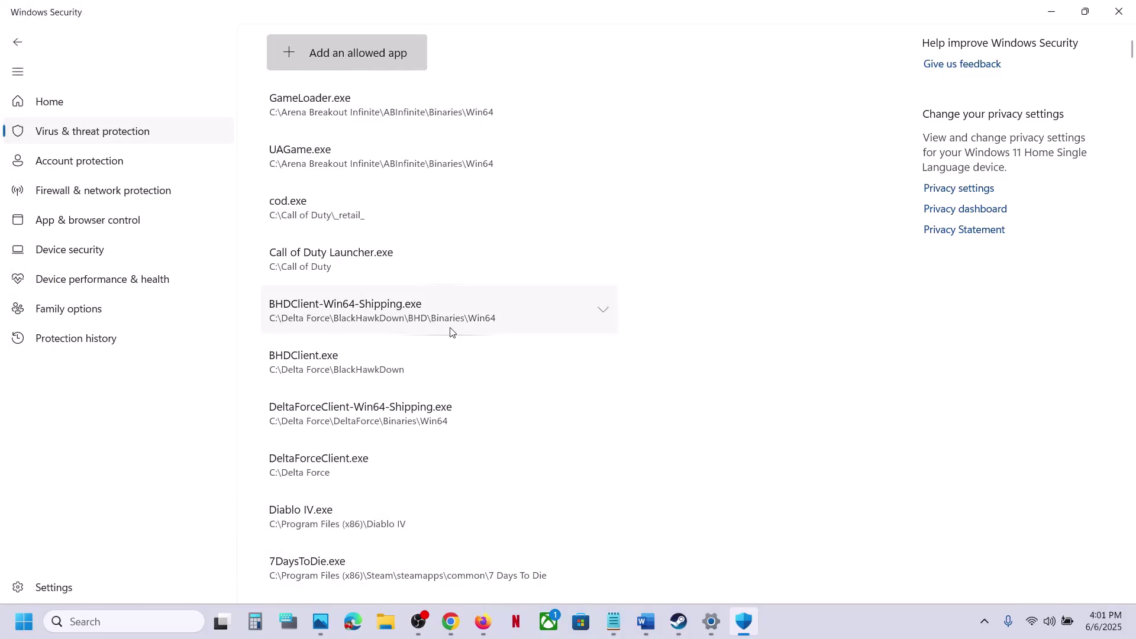
- Switch to Control Panel, open the Windows Defender Firewall allowed apps list and unlock its settings for changes
{"action": "left_click", "coordinate": [139, 617]}
{"action": "type", "text": "contro"}
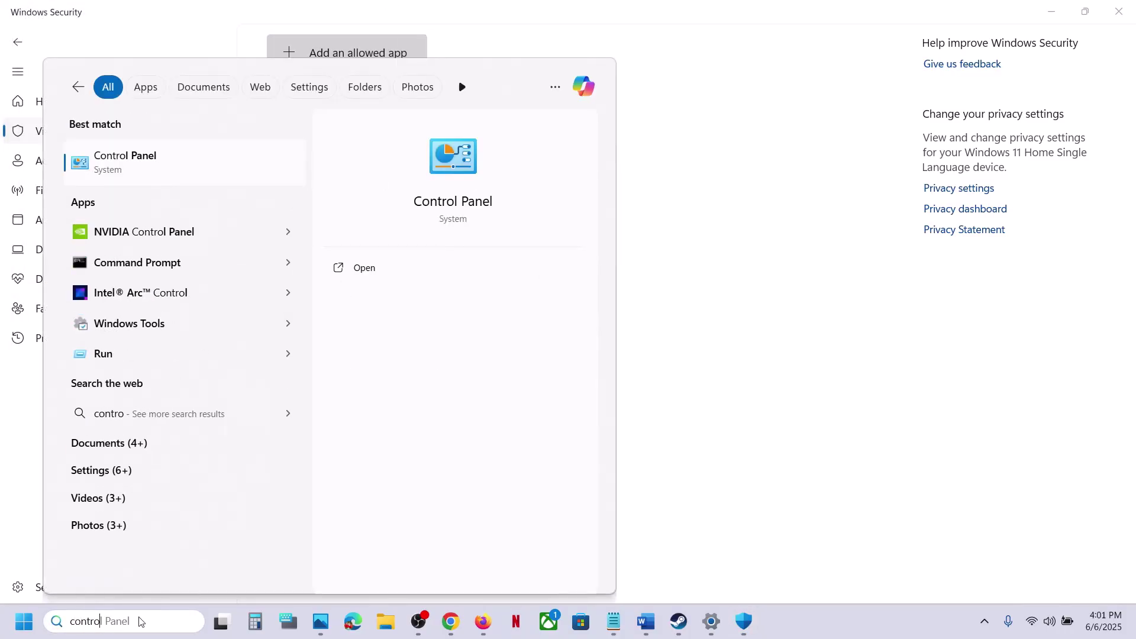
{"action": "key", "text": "Return"}
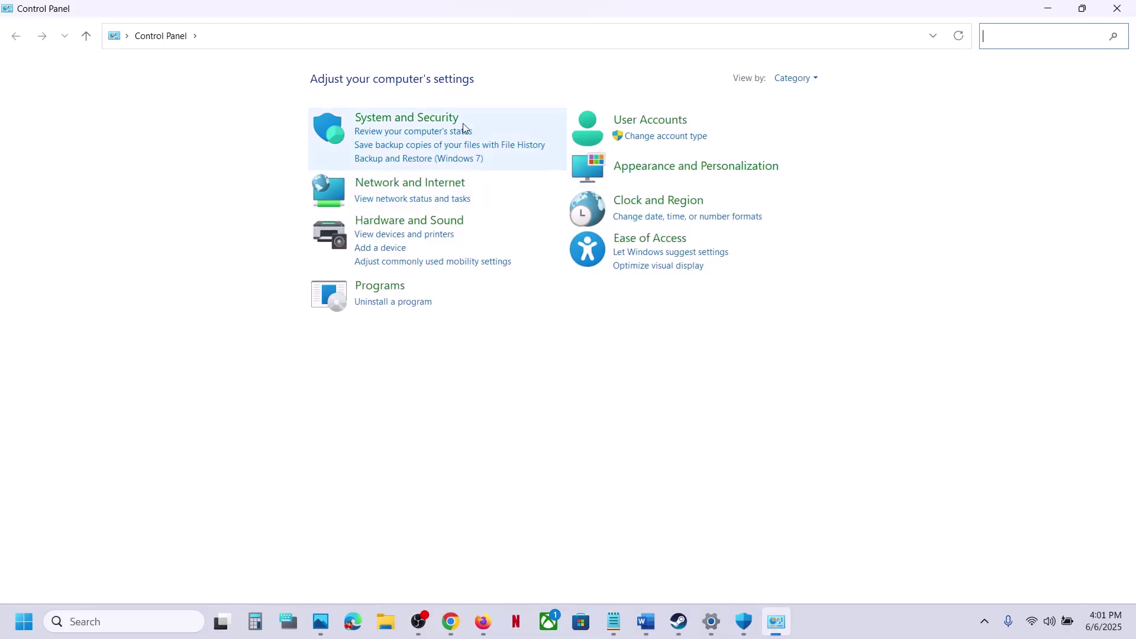
{"action": "left_click", "coordinate": [443, 120]}
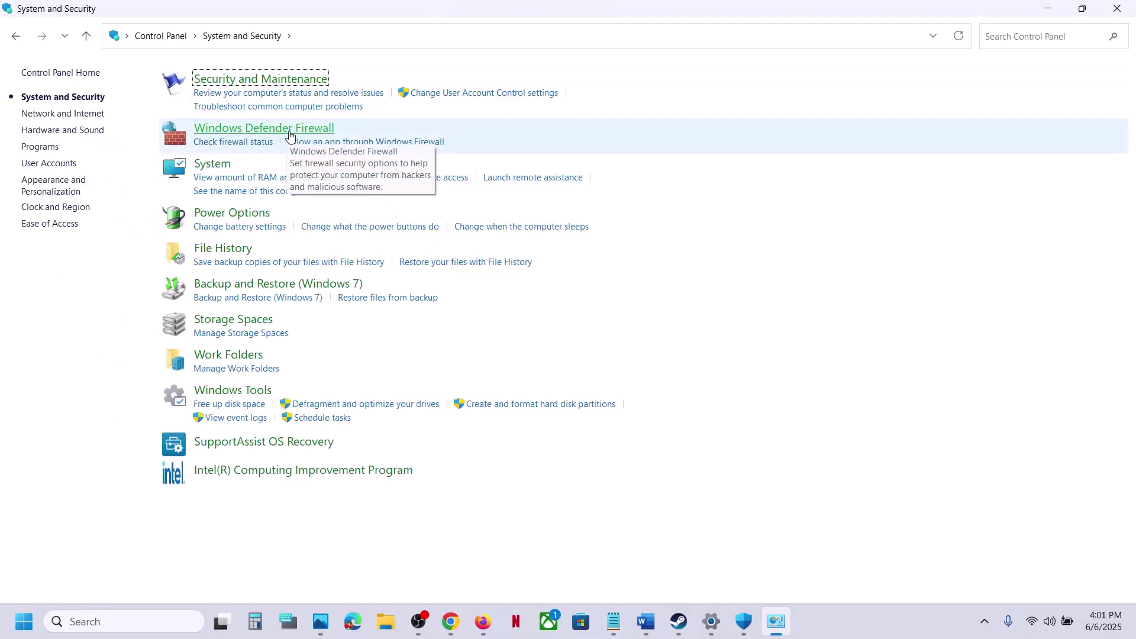
{"action": "left_click", "coordinate": [314, 129]}
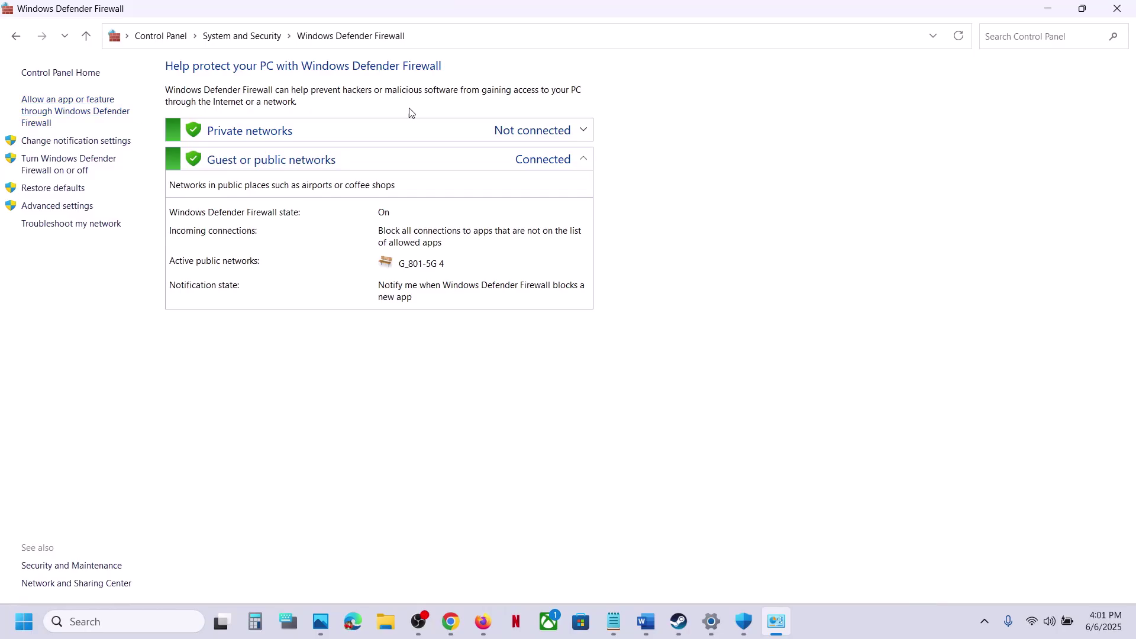
{"action": "left_click", "coordinate": [92, 114]}
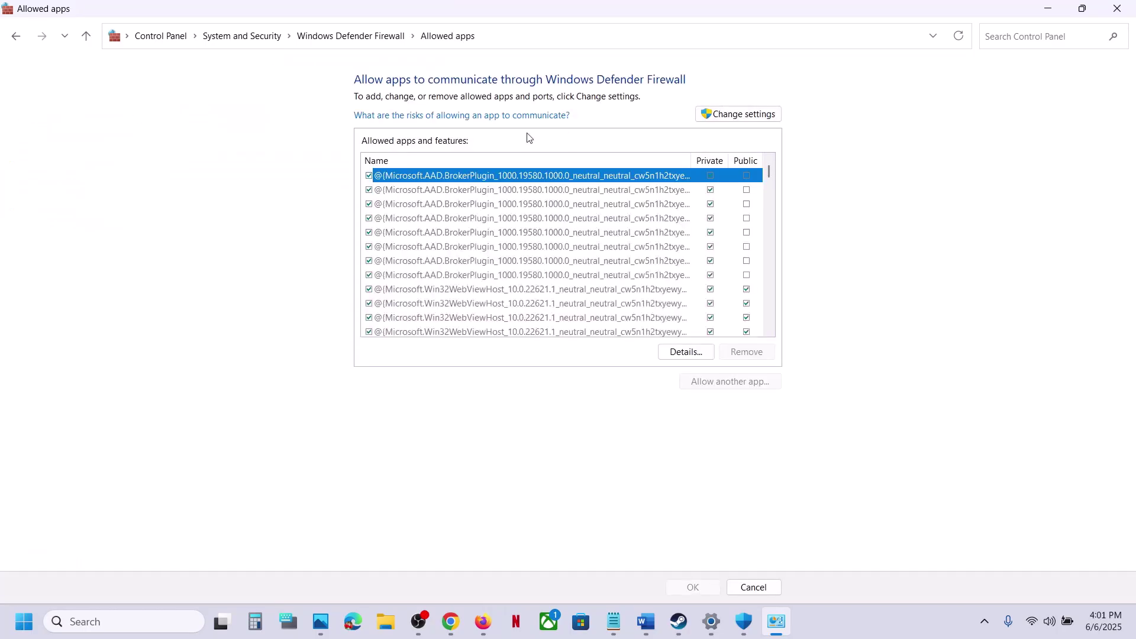
{"action": "left_click", "coordinate": [713, 114]}
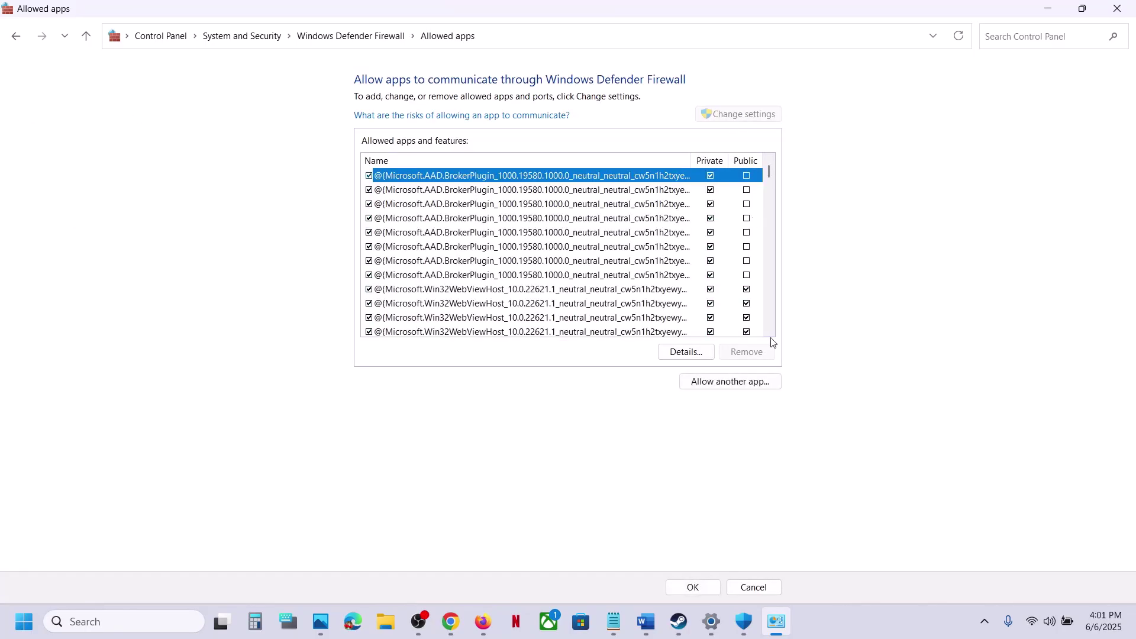
- Try to add the DuneSandbox application from the DuneAwakening folder to the firewall's allowed apps
{"action": "left_click", "coordinate": [743, 383]}
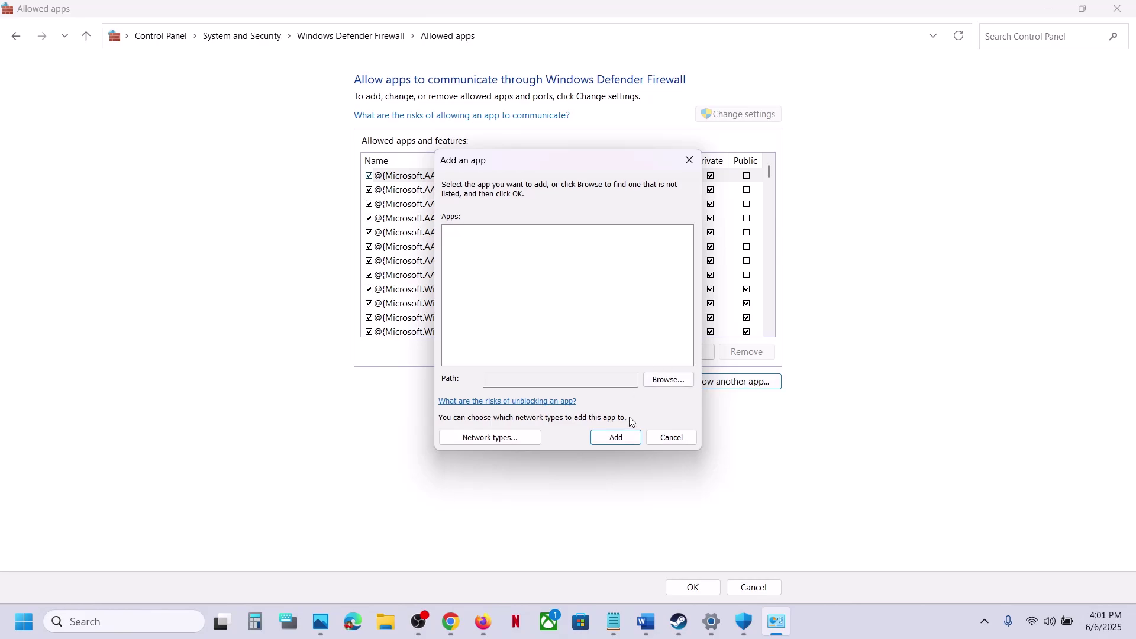
{"action": "left_click", "coordinate": [654, 382]}
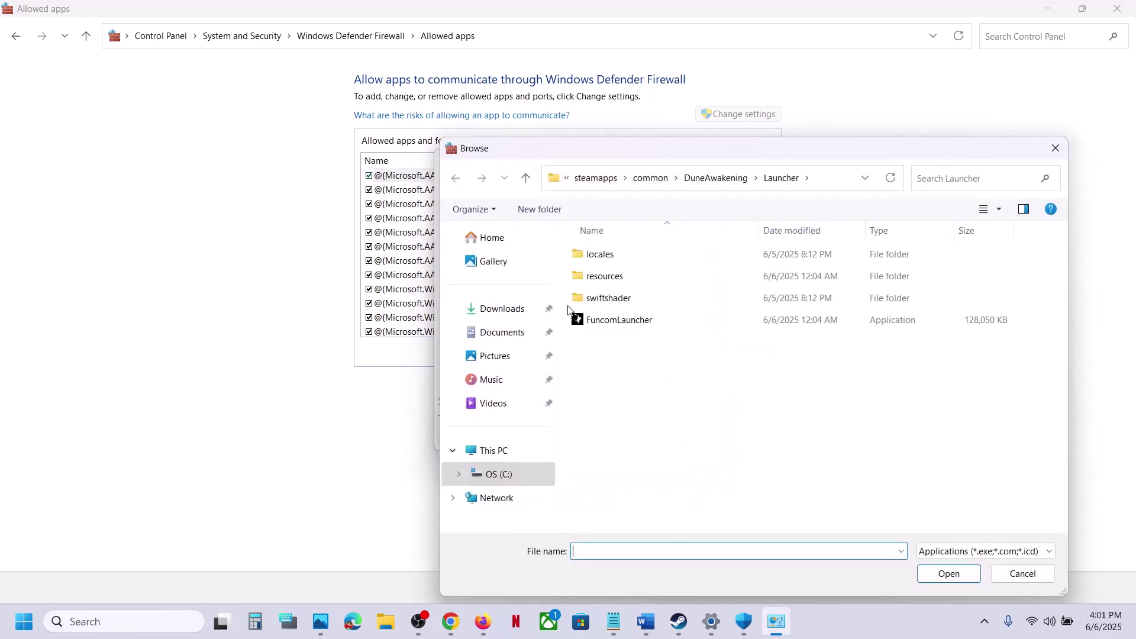
{"action": "left_click", "coordinate": [704, 180]}
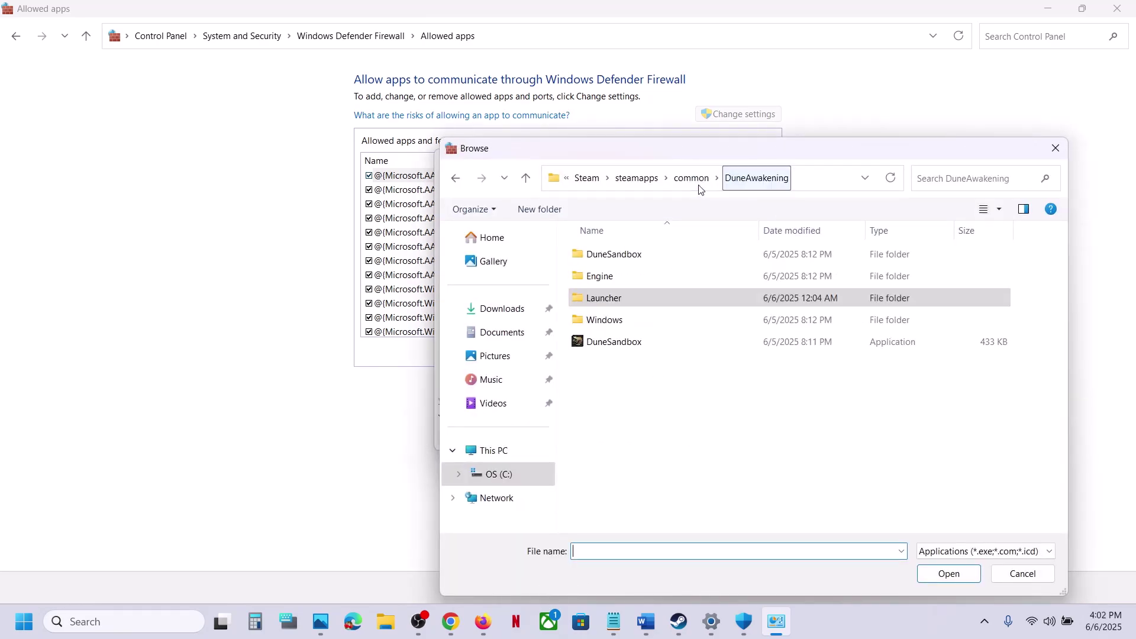
{"action": "left_click", "coordinate": [650, 342]}
{"action": "left_click", "coordinate": [948, 575]}
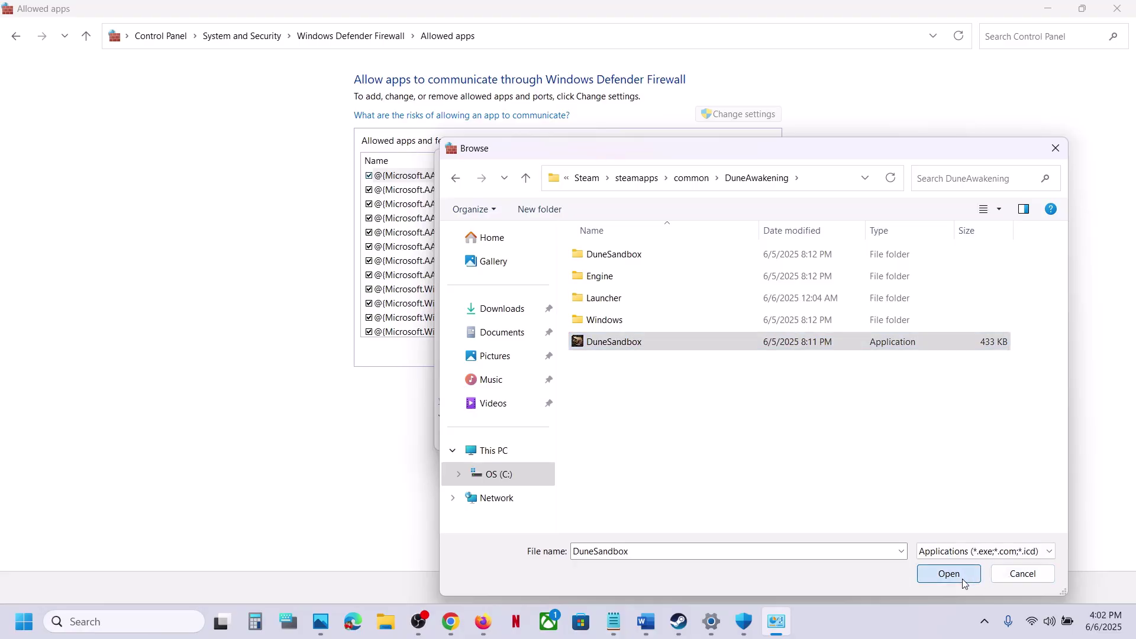
{"action": "left_click", "coordinate": [615, 439]}
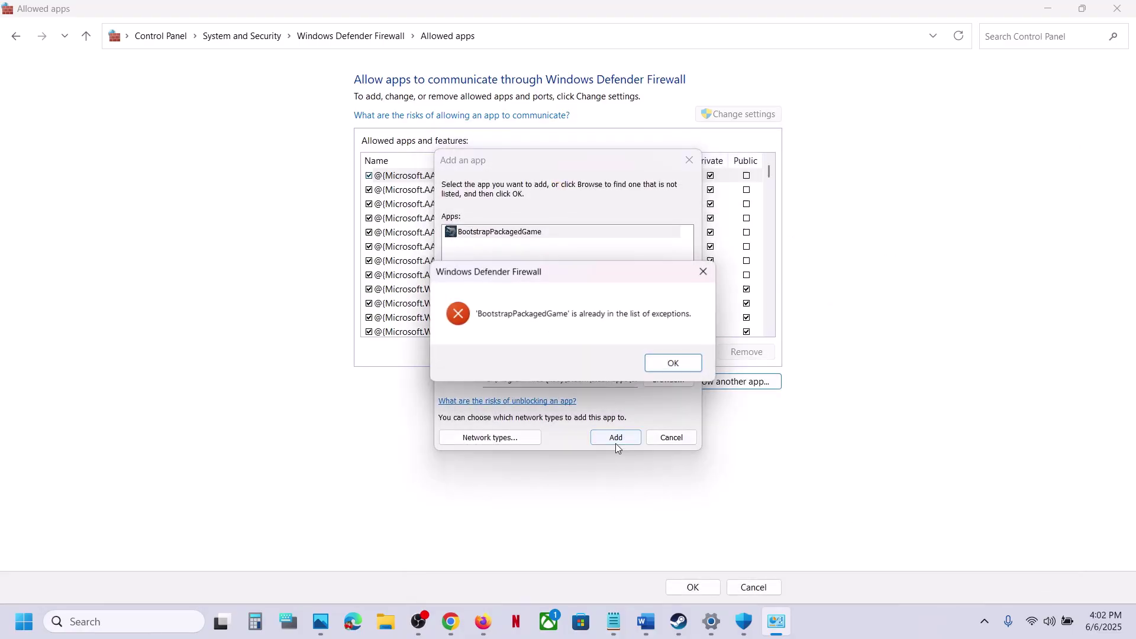
{"action": "left_click", "coordinate": [680, 366]}
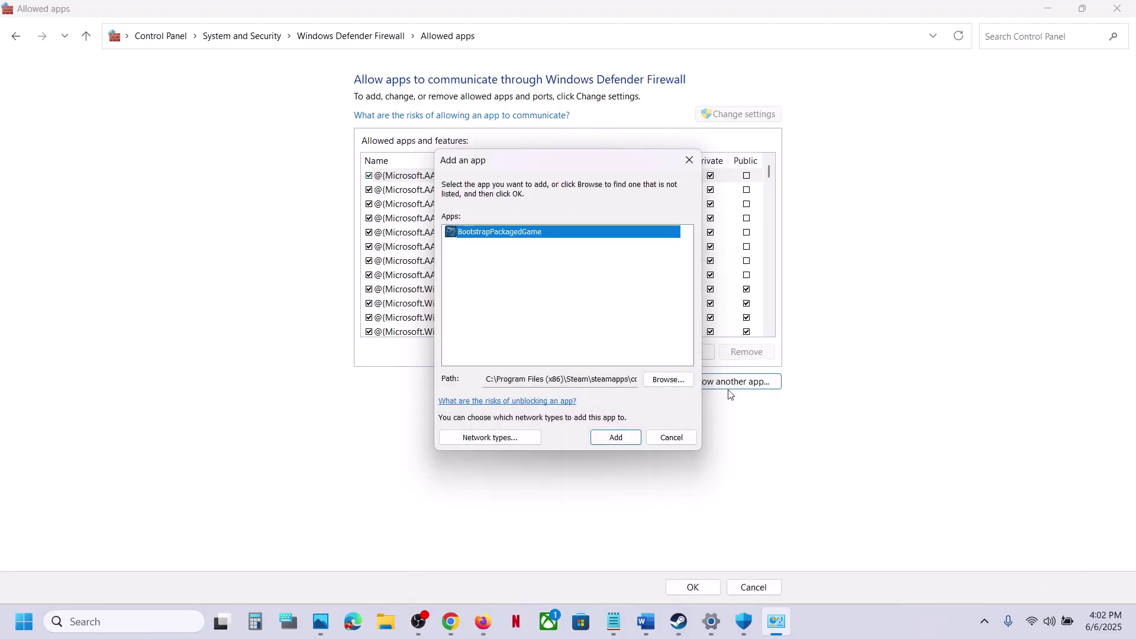
- Try to add DuneSandbox-Win64-Shipping from DuneSandbox\Binaries\Win64 to the firewall's allowed apps
{"action": "left_click", "coordinate": [669, 381]}
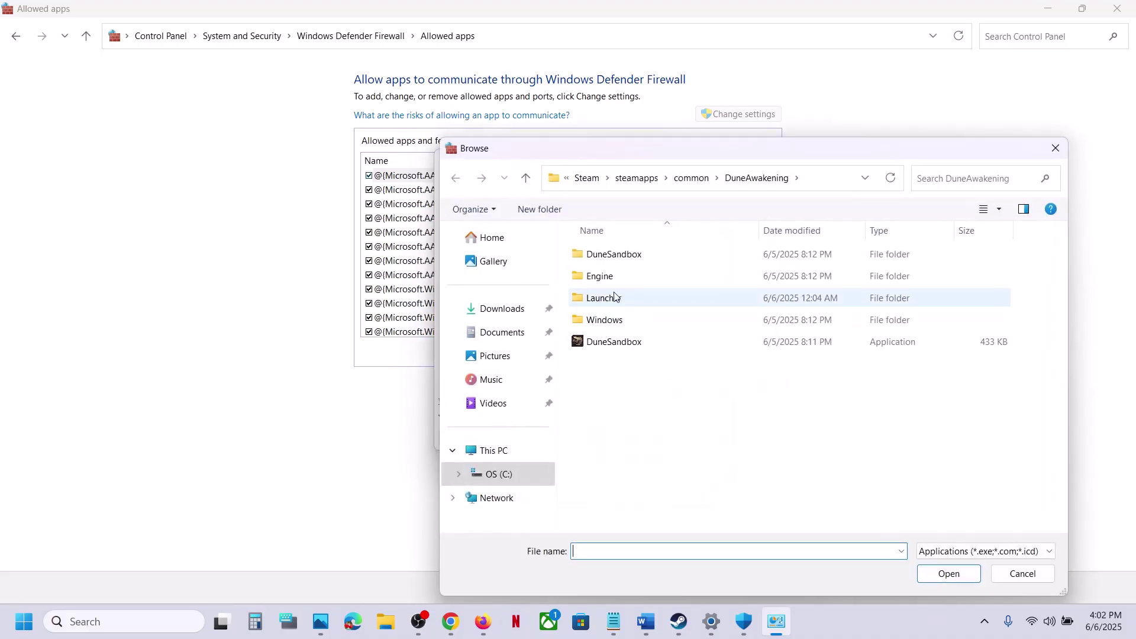
{"action": "double_click", "coordinate": [603, 257]}
{"action": "double_click", "coordinate": [602, 261]}
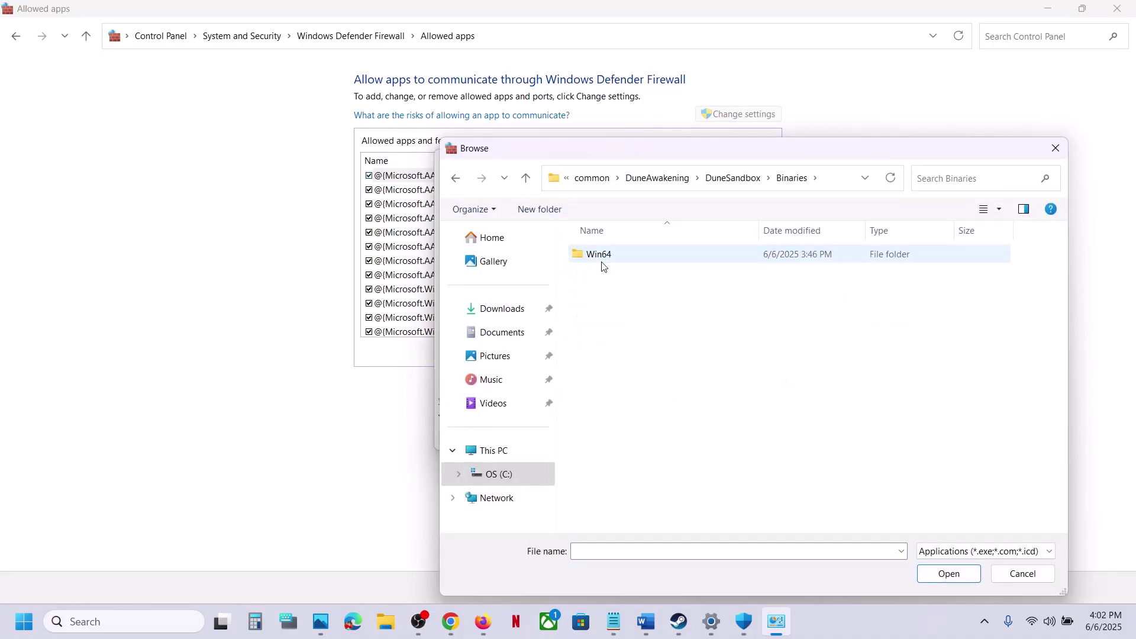
{"action": "double_click", "coordinate": [601, 260]}
{"action": "left_click", "coordinate": [618, 320]}
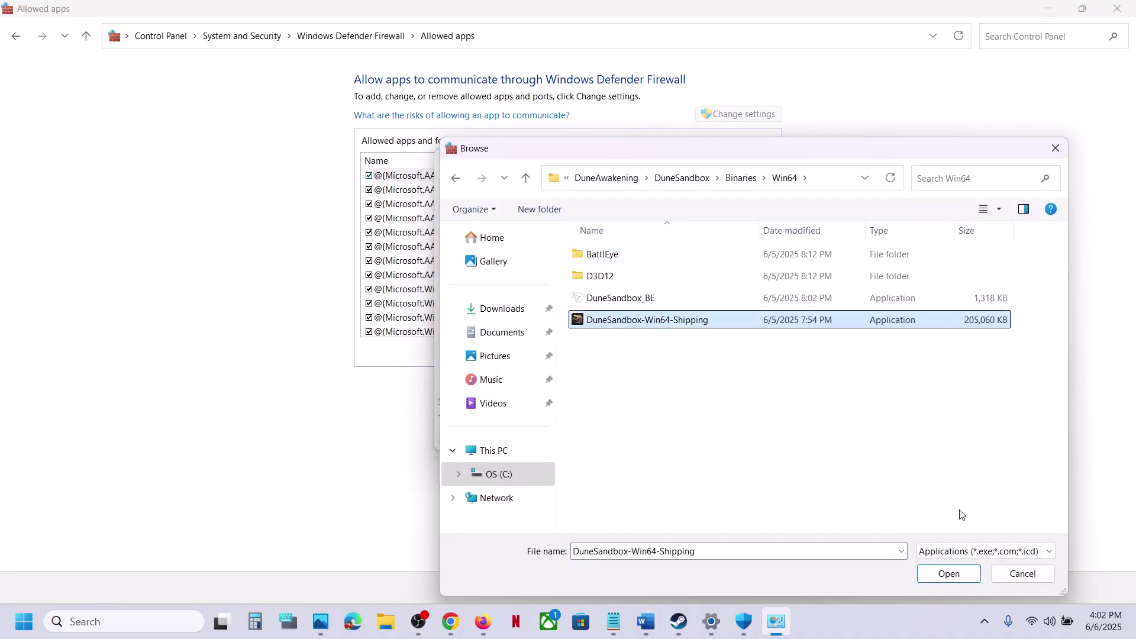
{"action": "left_click", "coordinate": [948, 574]}
{"action": "left_click", "coordinate": [608, 439]}
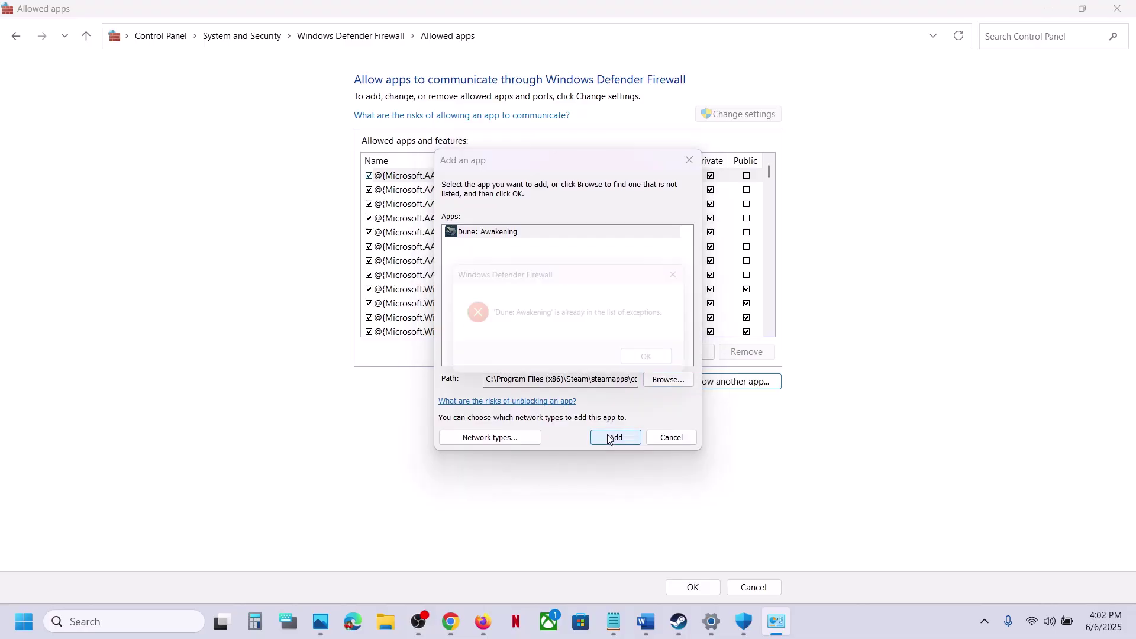
{"action": "left_click", "coordinate": [687, 362]}
- Try to add the DuneSandbox_BE application from the Win64 folder to the firewall's allowed apps
{"action": "left_click", "coordinate": [667, 379]}
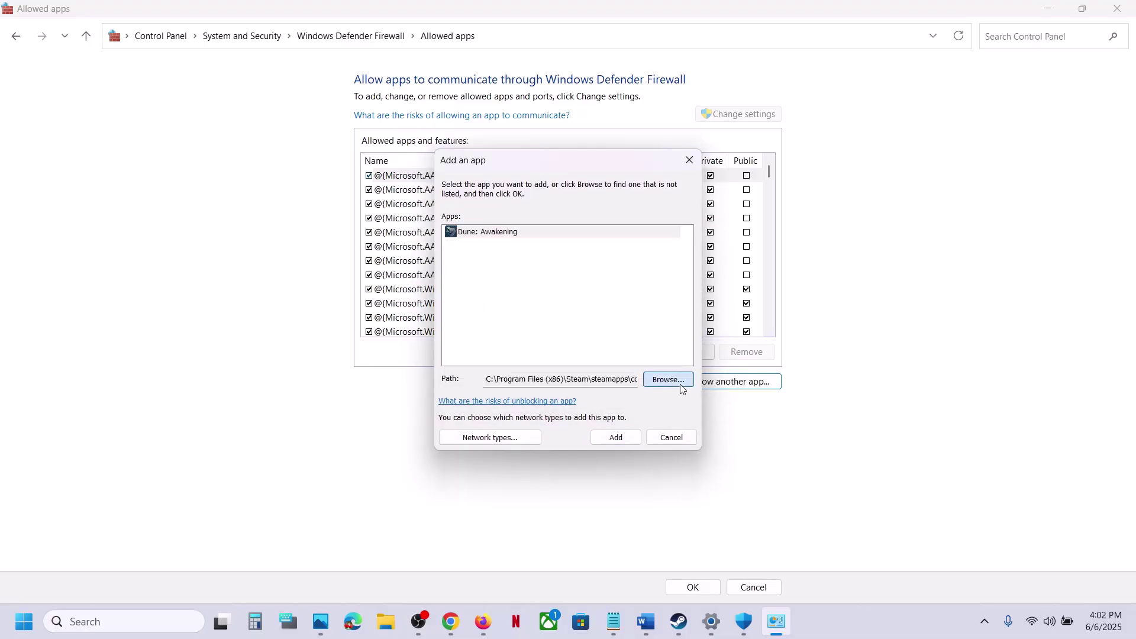
{"action": "left_click", "coordinate": [621, 305]}
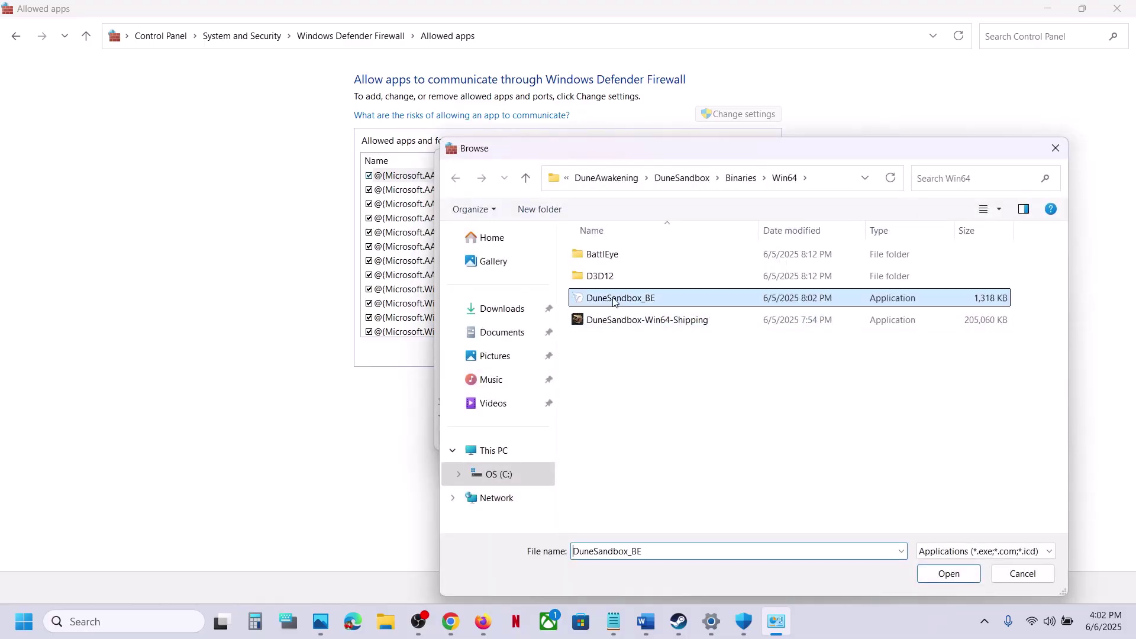
{"action": "left_click", "coordinate": [946, 574]}
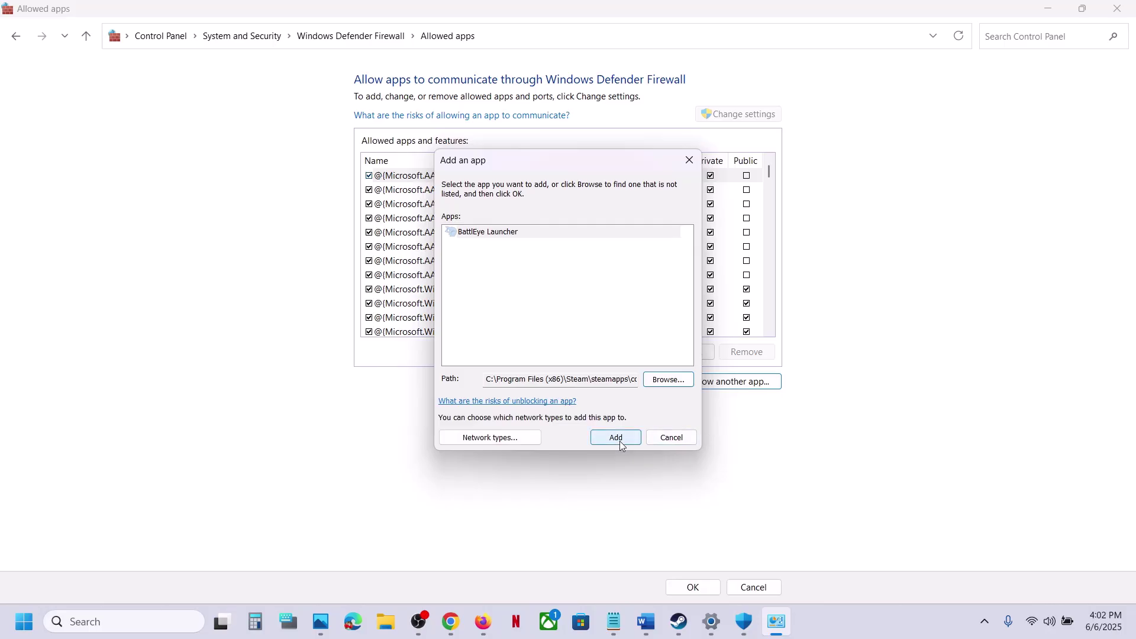
{"action": "left_click", "coordinate": [618, 439]}
{"action": "left_click", "coordinate": [658, 371]}
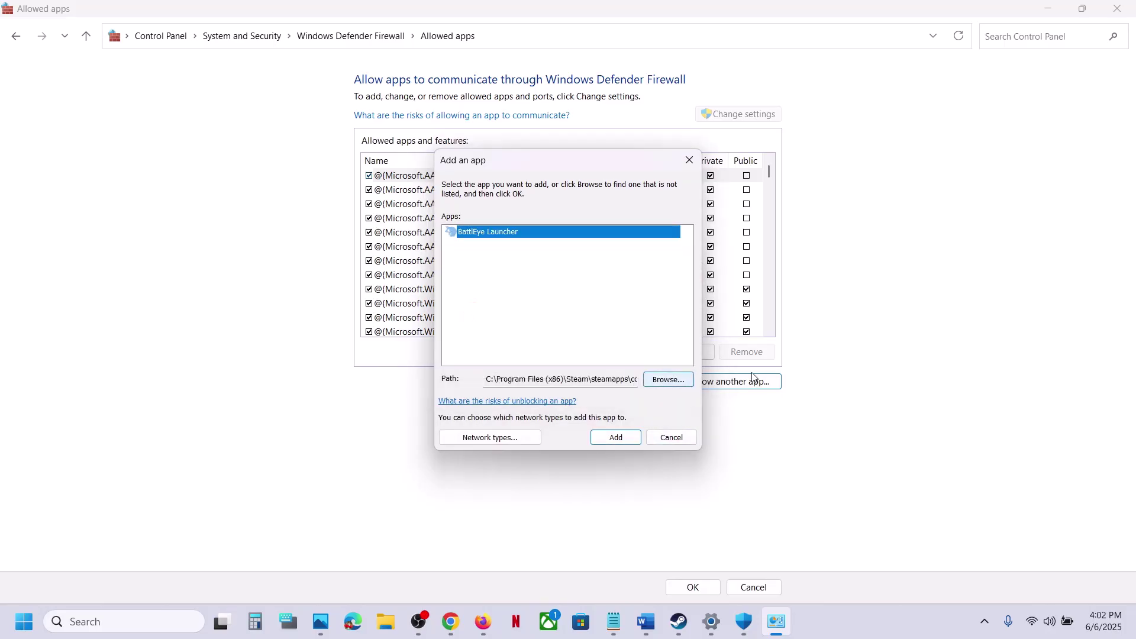
- Try to add BEService_x64 from the Win64\BattlEye folder to the firewall's allowed apps
{"action": "left_click", "coordinate": [673, 379]}
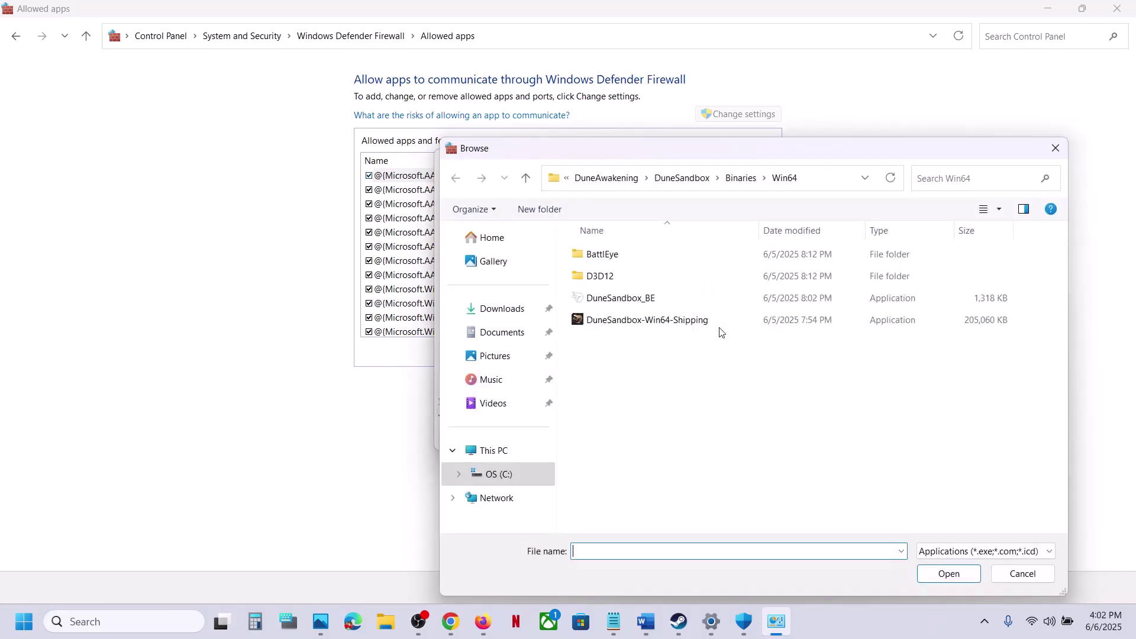
{"action": "double_click", "coordinate": [606, 263]}
{"action": "left_click", "coordinate": [614, 296]}
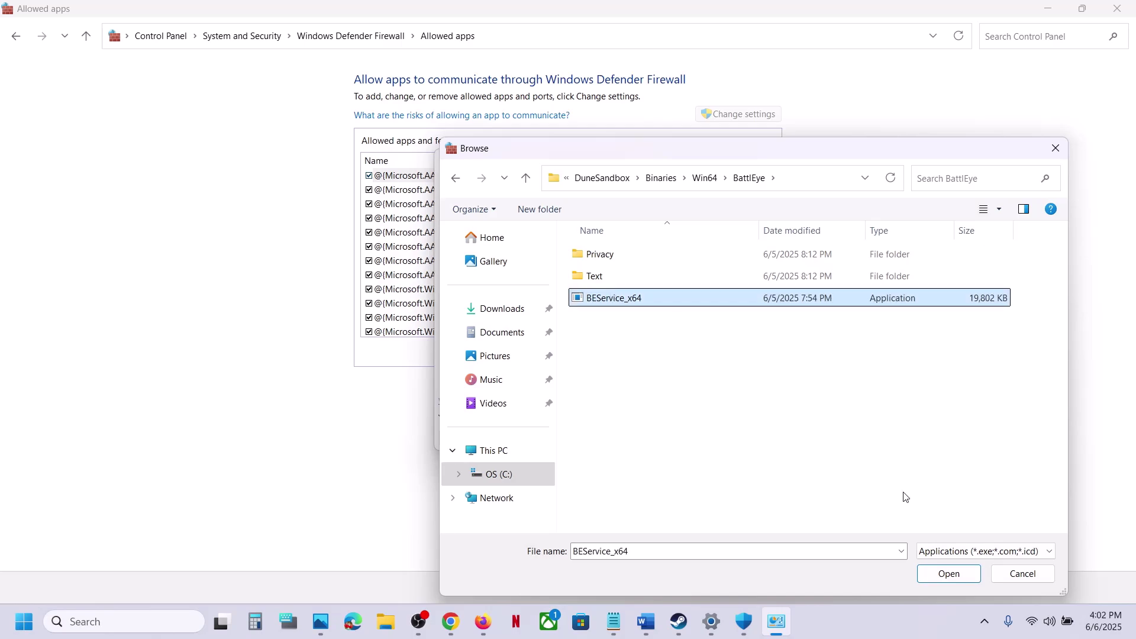
{"action": "left_click", "coordinate": [949, 575]}
{"action": "left_click", "coordinate": [616, 438]}
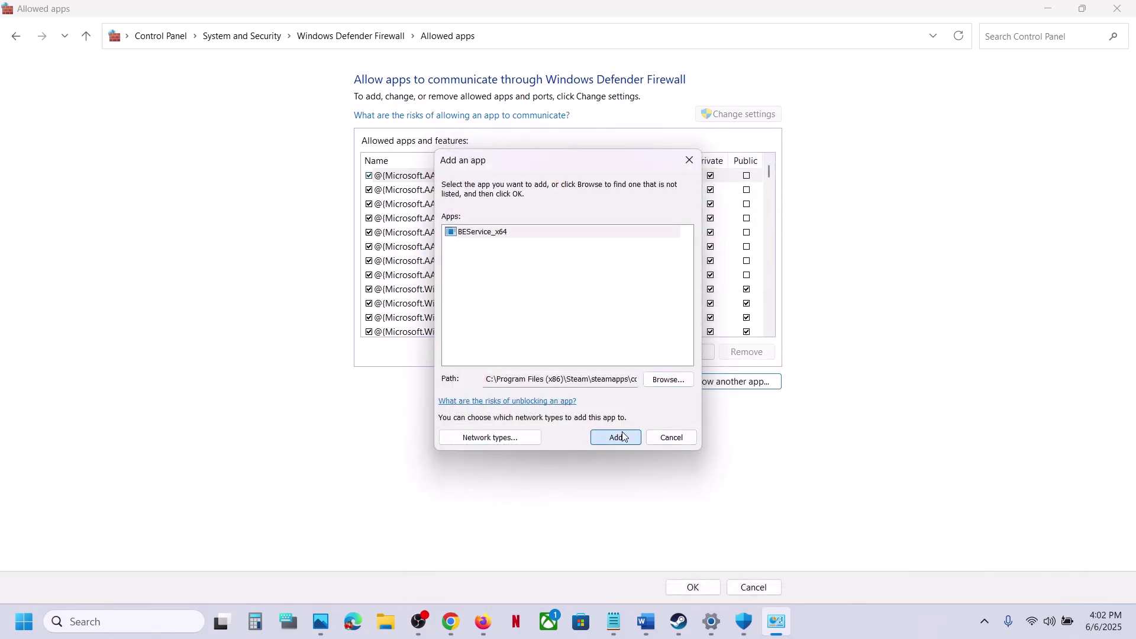
{"action": "left_click", "coordinate": [665, 367]}
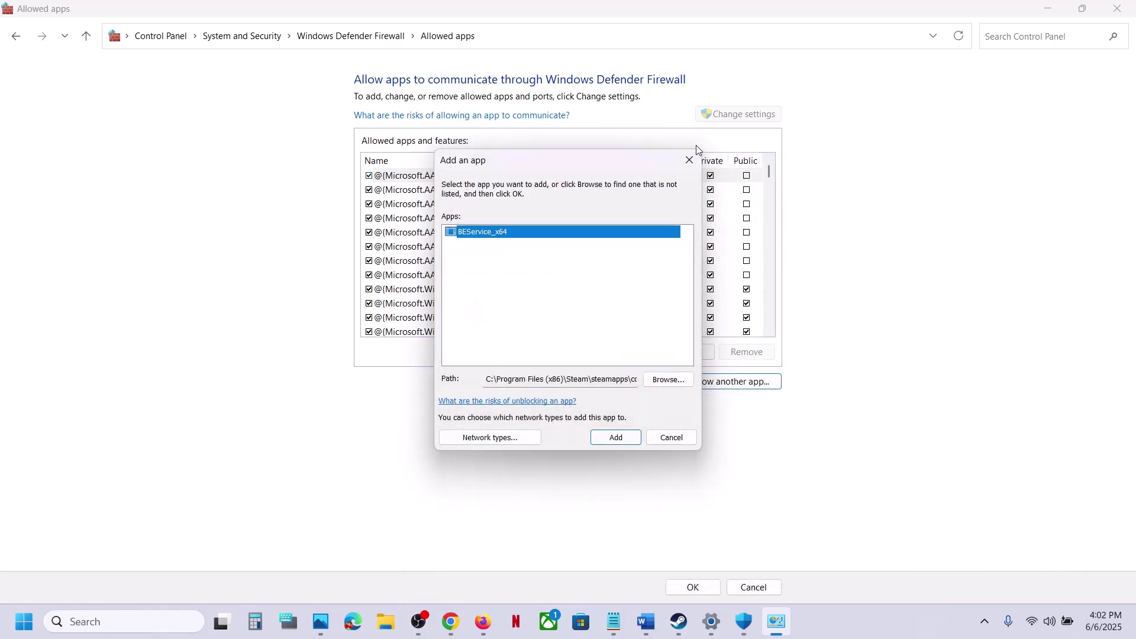
{"action": "left_click", "coordinate": [689, 160]}
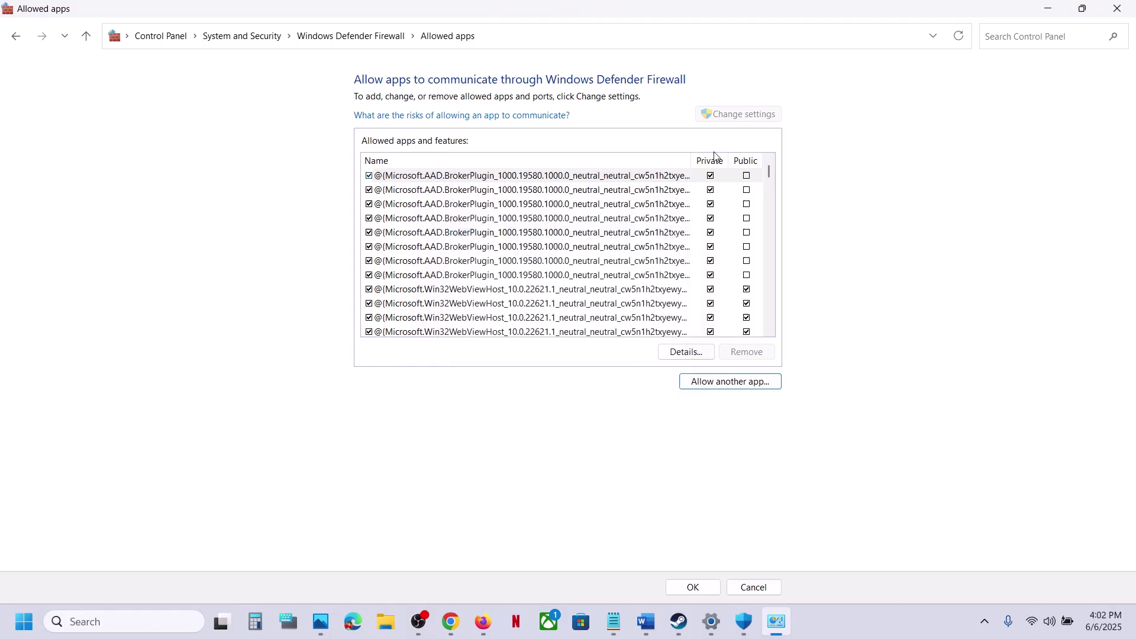
- Close the allowed apps and Settings windows and go to Step 13 on Google DNS in the Word checklist
{"action": "left_click", "coordinate": [1132, 8]}
{"action": "left_click", "coordinate": [1133, 10]}
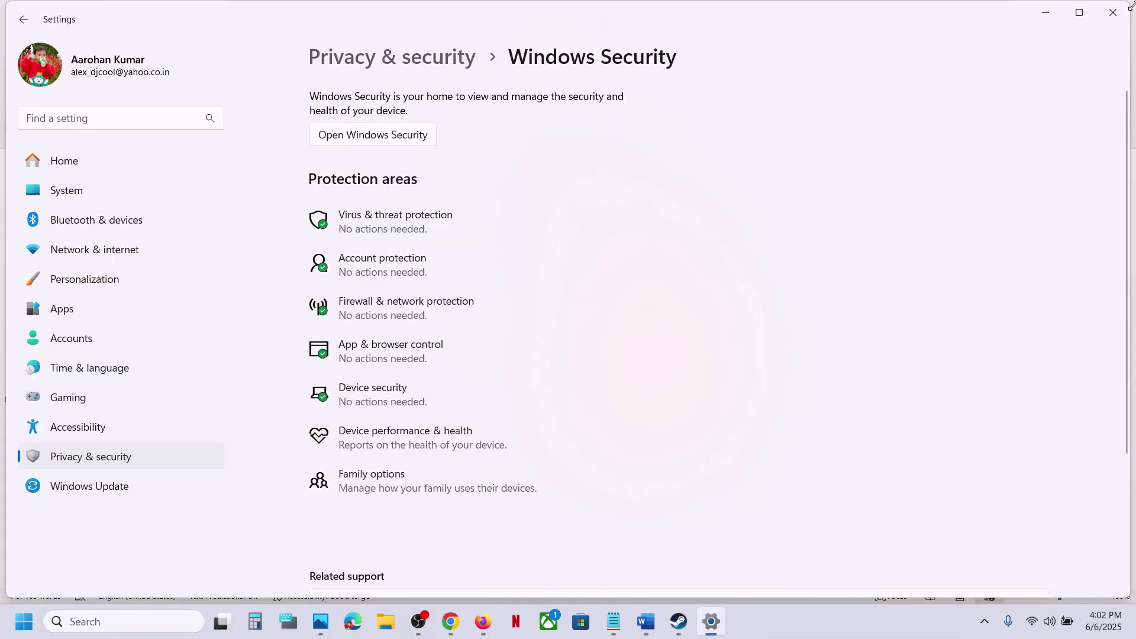
{"action": "left_click", "coordinate": [1119, 11]}
{"action": "scroll", "coordinate": [415, 332], "scroll_direction": "down", "scroll_amount": 4}
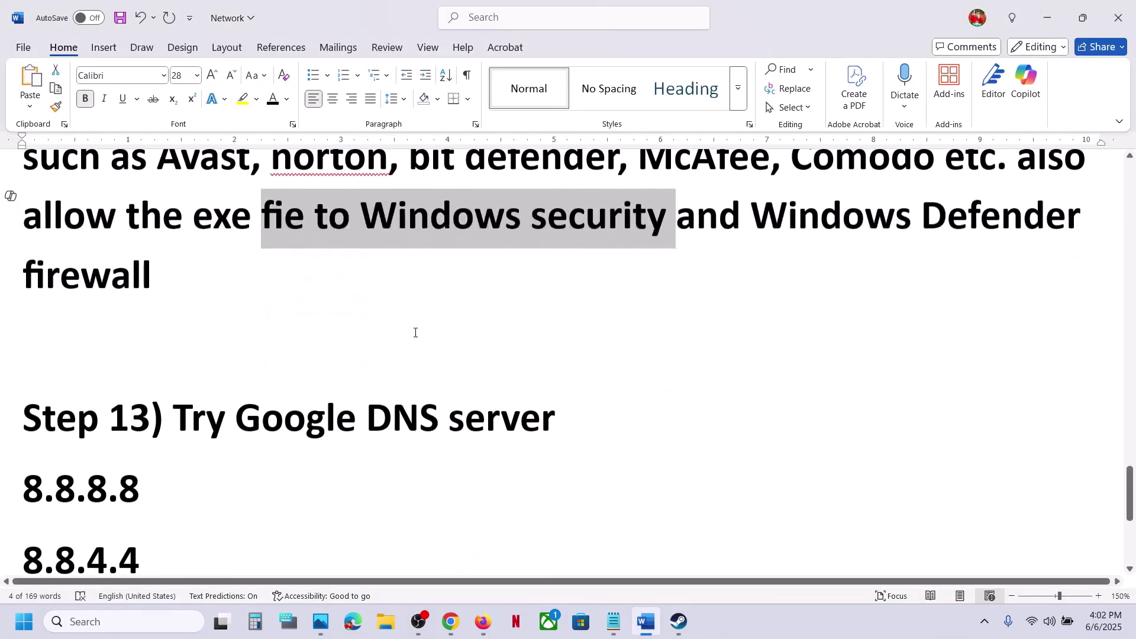
{"action": "scroll", "coordinate": [416, 333], "scroll_direction": "down", "scroll_amount": 2}
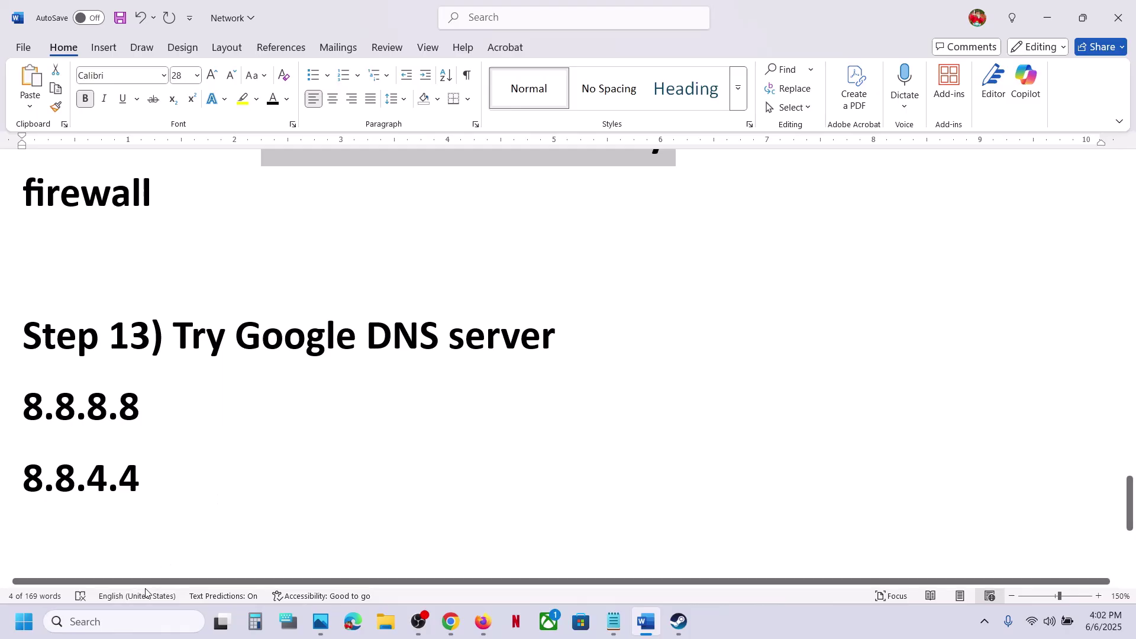
- Switch to Control Panel and open the Network and Sharing Center
{"action": "left_click", "coordinate": [122, 619]}
{"action": "type", "text": "control"}
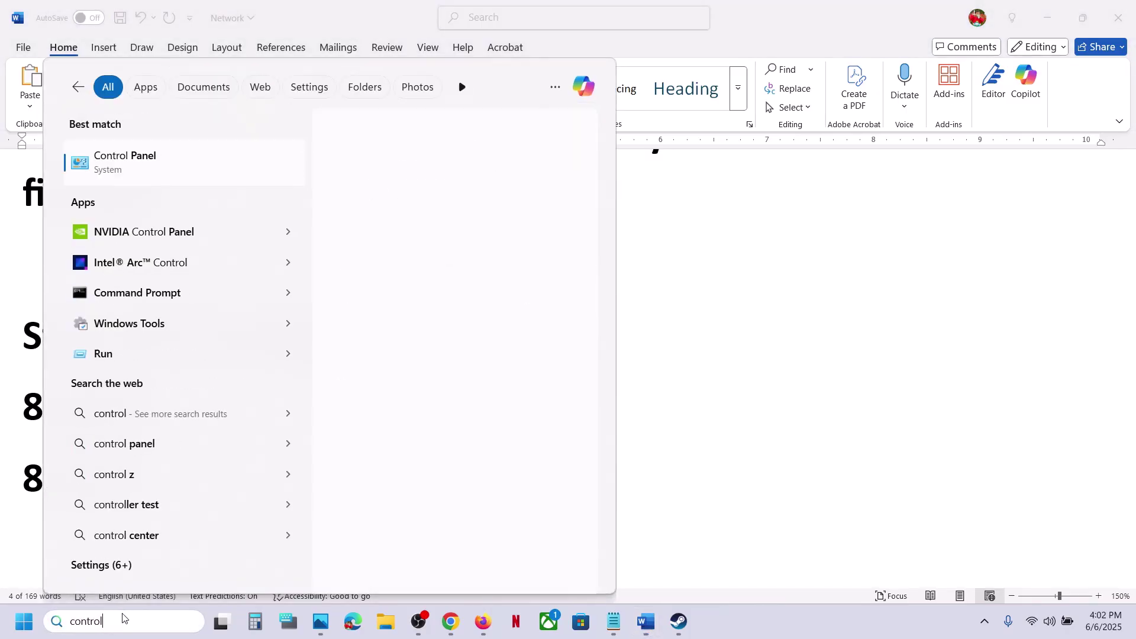
{"action": "key", "text": "Return"}
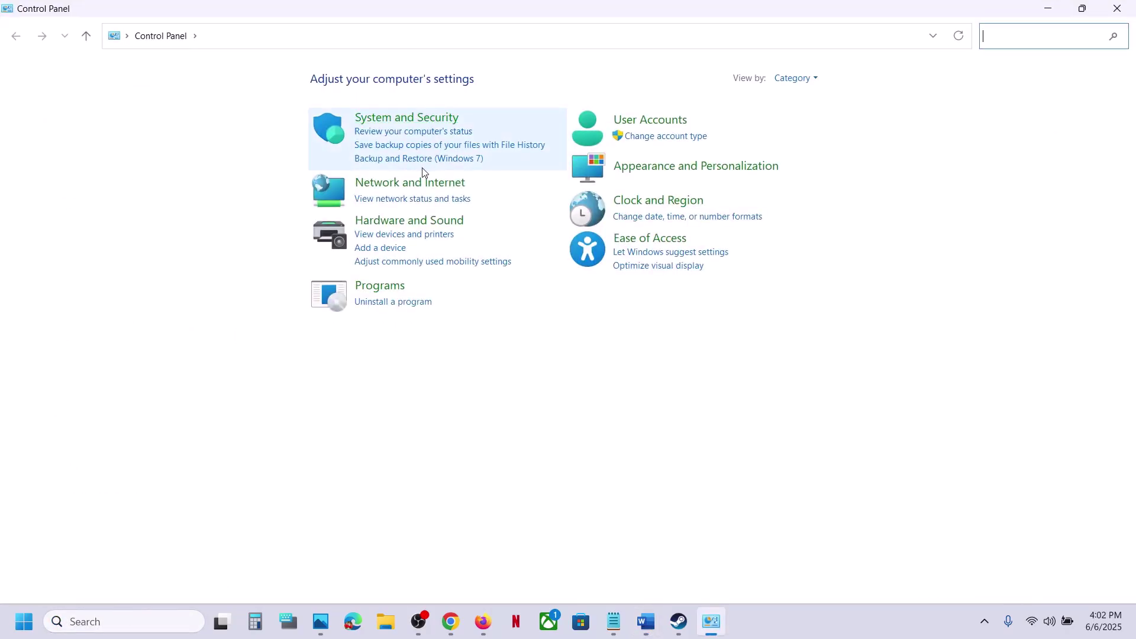
{"action": "left_click", "coordinate": [421, 182]}
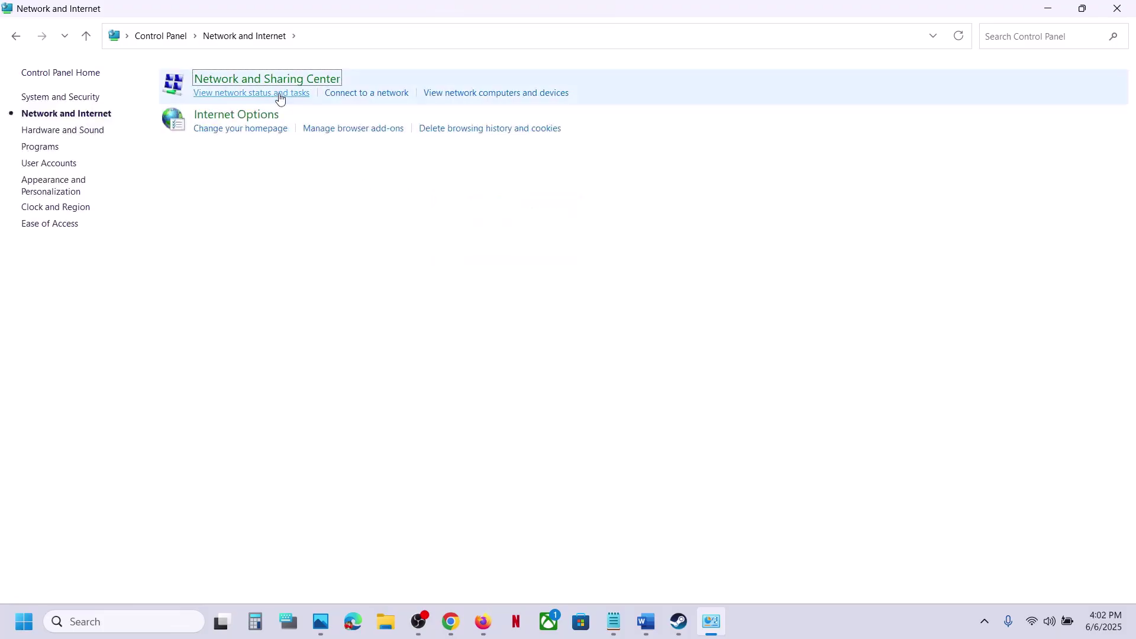
{"action": "left_click", "coordinate": [279, 82]}
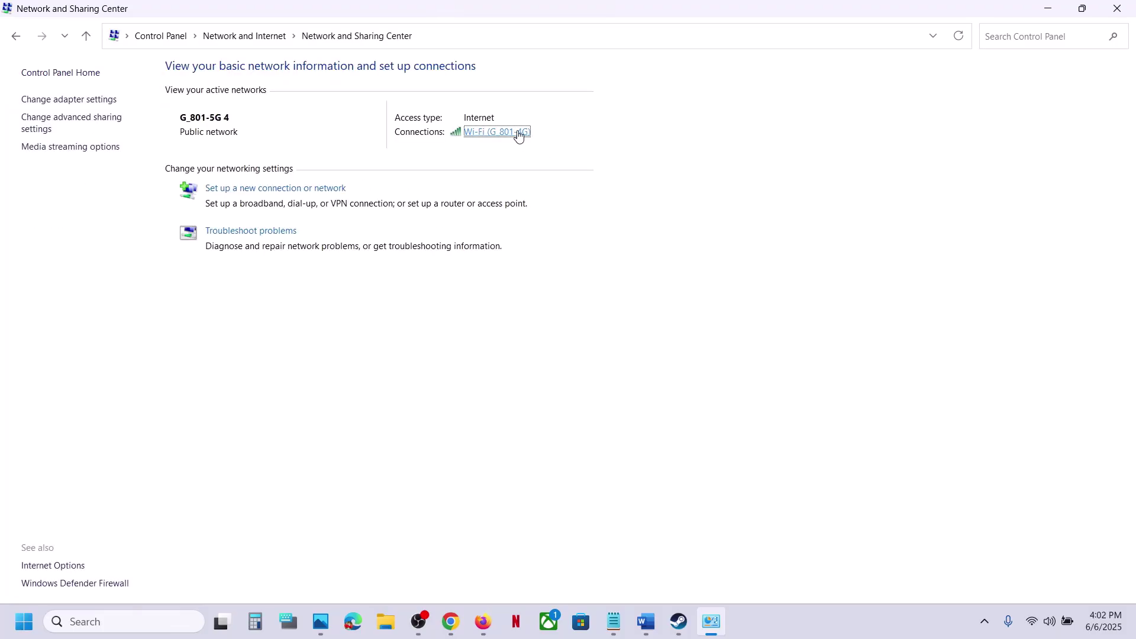
- Open the active Wi-Fi connection's properties and select Internet Protocol Version 4 (TCP/IPv4)
{"action": "left_click", "coordinate": [519, 132]}
{"action": "left_click_drag", "start_coordinate": [546, 166], "coordinate": [447, 110]}
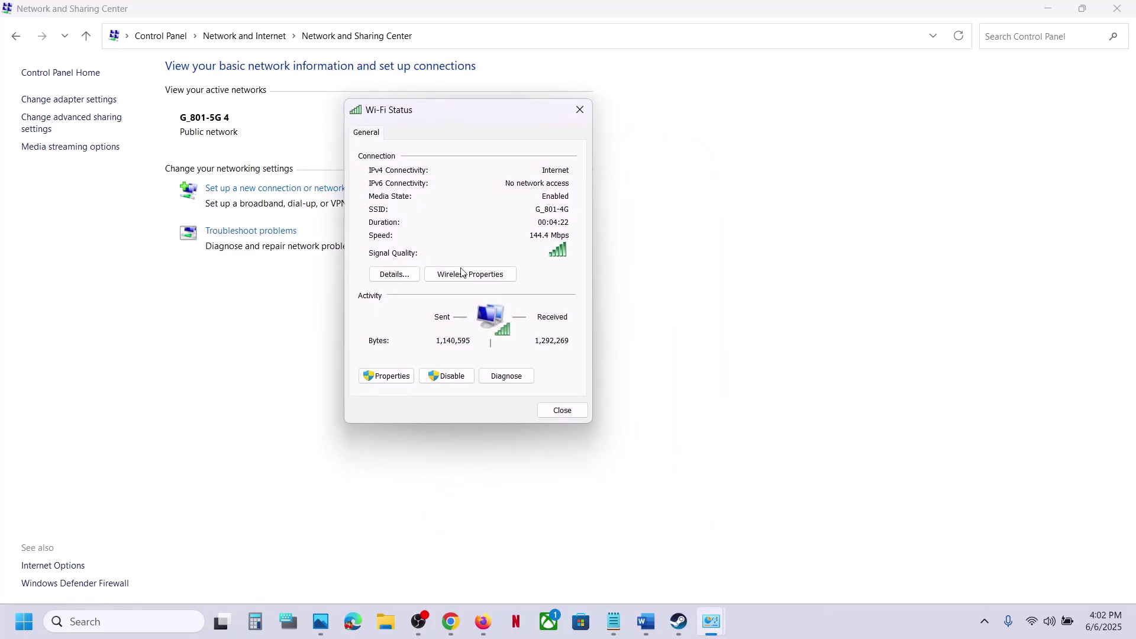
{"action": "left_click", "coordinate": [386, 377]}
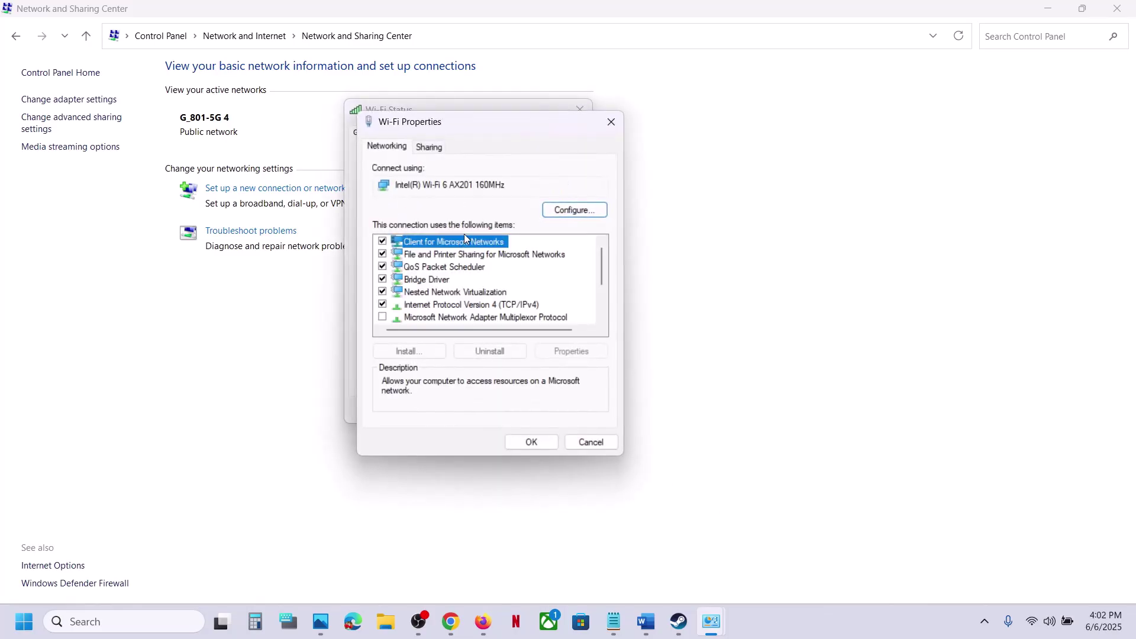
{"action": "left_click", "coordinate": [476, 306]}
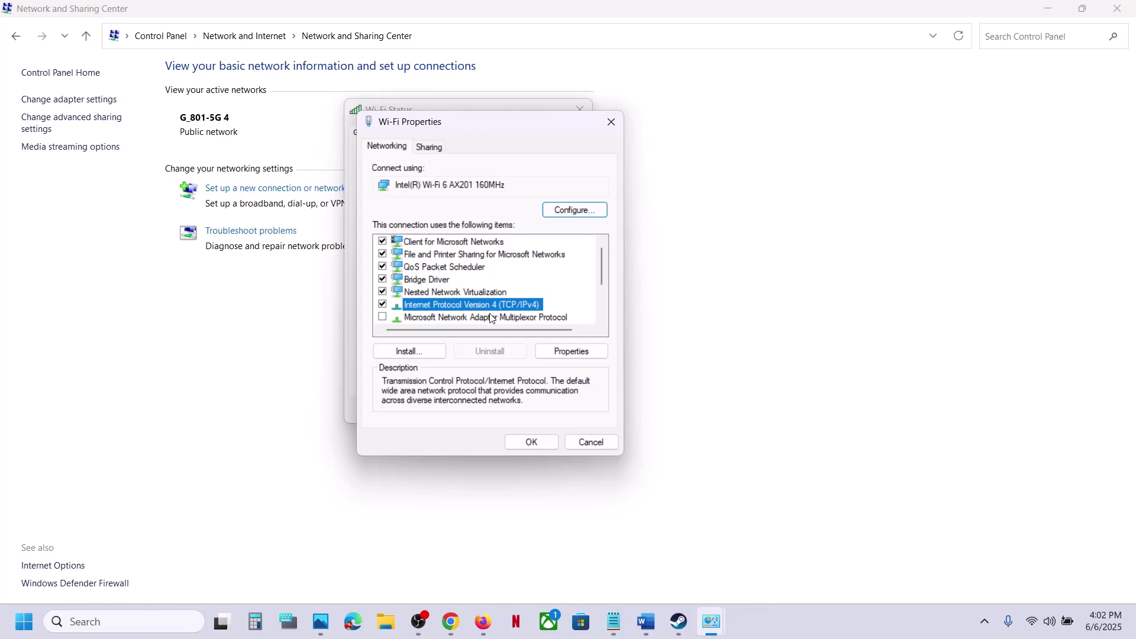
- Set the IPv4 DNS servers to 8.8.8.8 and 8.8.4.4 with validation upon exit, skip the diagnostics and close the network windows
{"action": "left_click", "coordinate": [570, 352]}
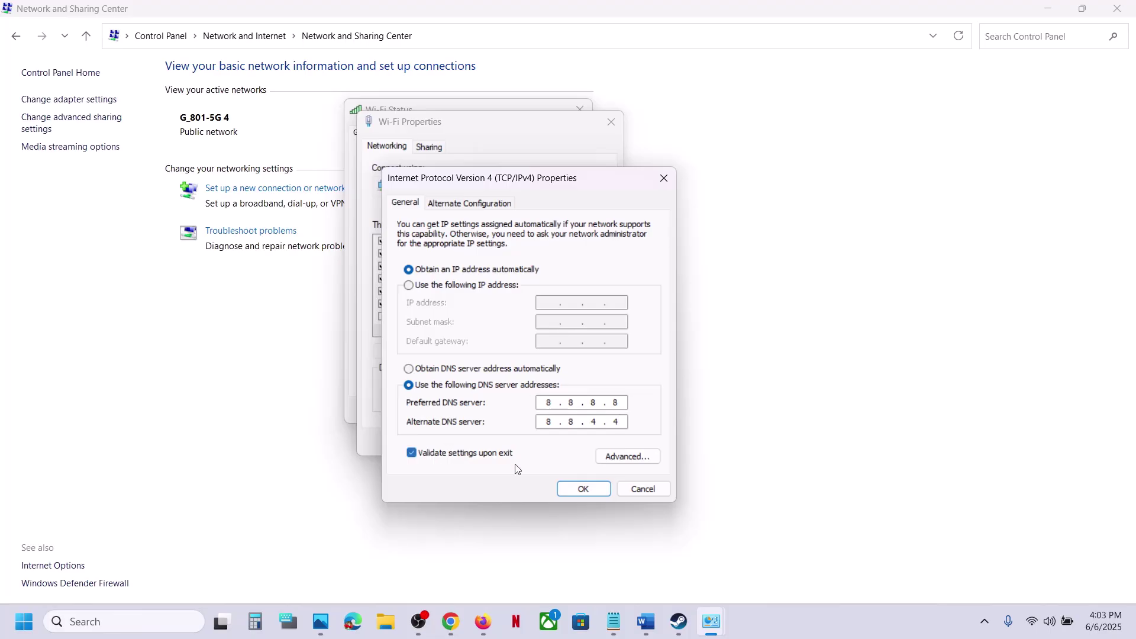
{"action": "left_click", "coordinate": [588, 492]}
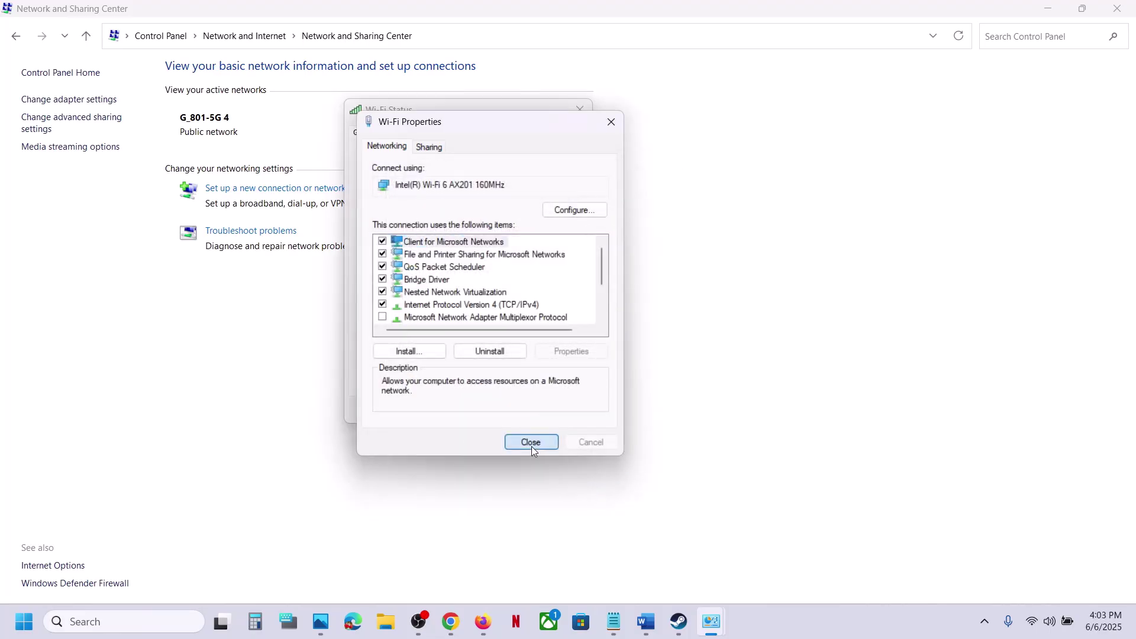
{"action": "left_click", "coordinate": [532, 442]}
{"action": "left_click", "coordinate": [505, 373]}
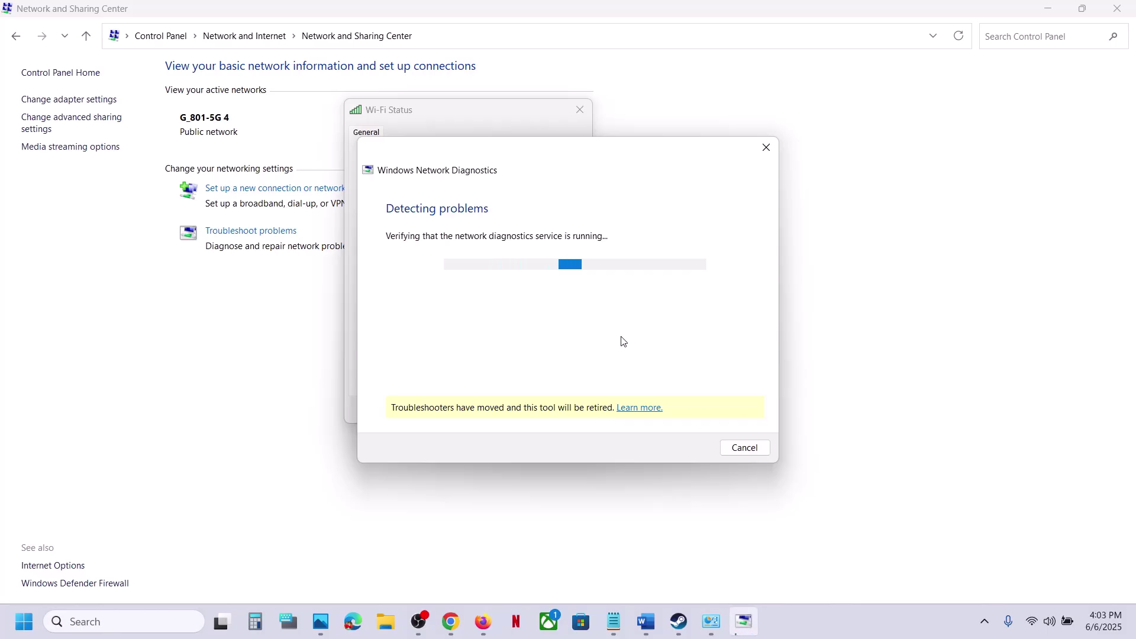
{"action": "left_click", "coordinate": [744, 447]}
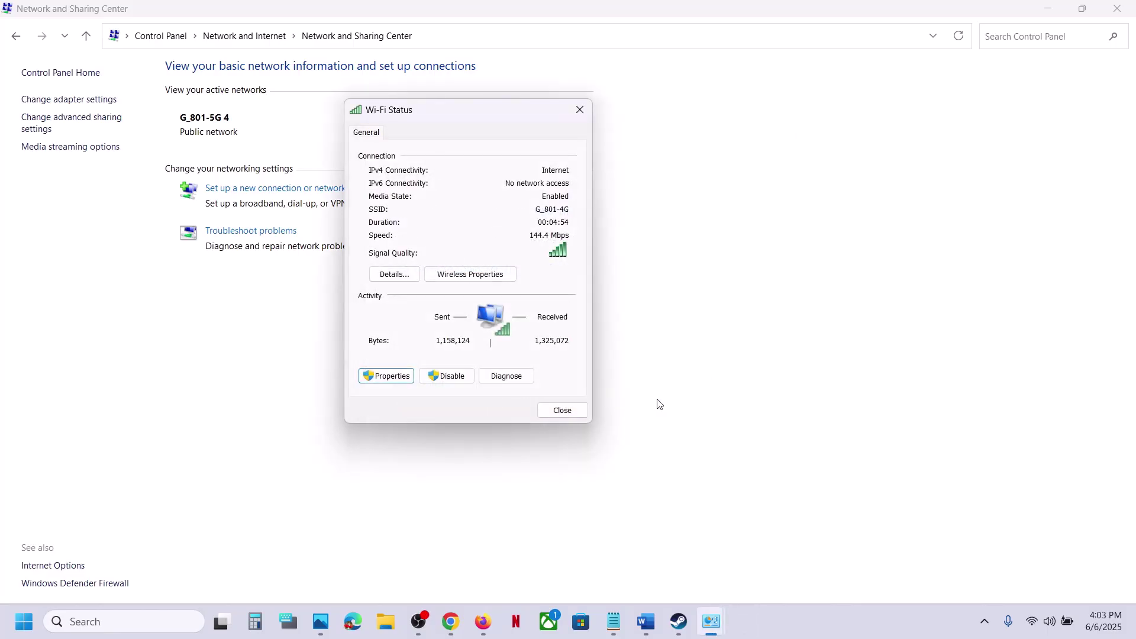
{"action": "left_click", "coordinate": [562, 410]}
{"action": "left_click", "coordinate": [1117, 8]}
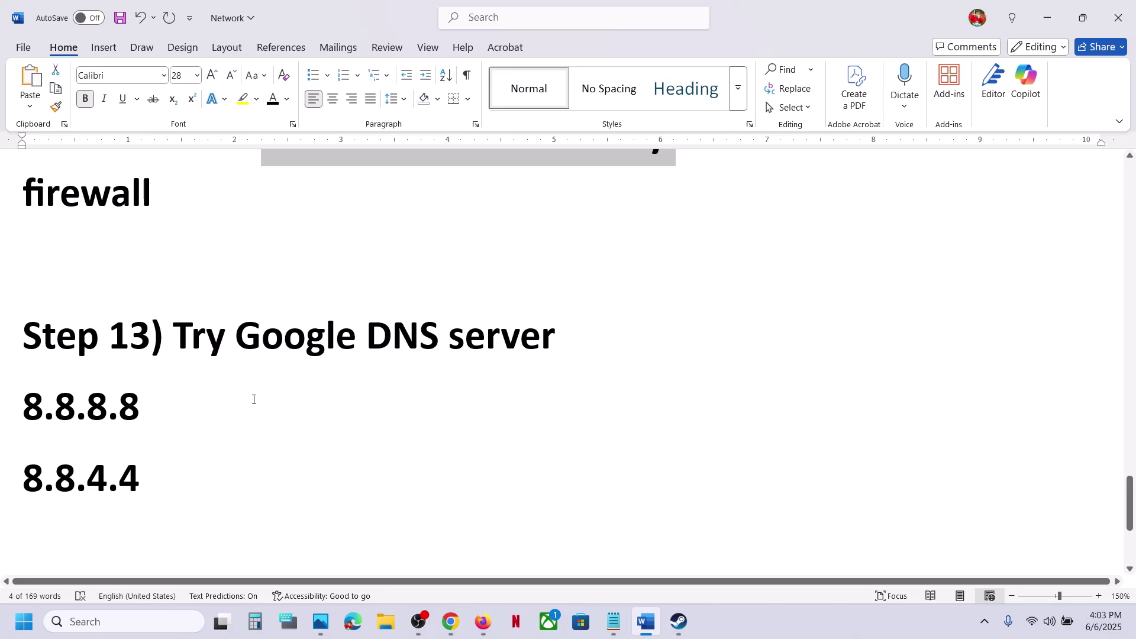
- Highlight "Restart Steam" in Step 14 of the checklist and look at the Exit command in Steam
{"action": "scroll", "coordinate": [254, 399], "scroll_direction": "down", "scroll_amount": 3}
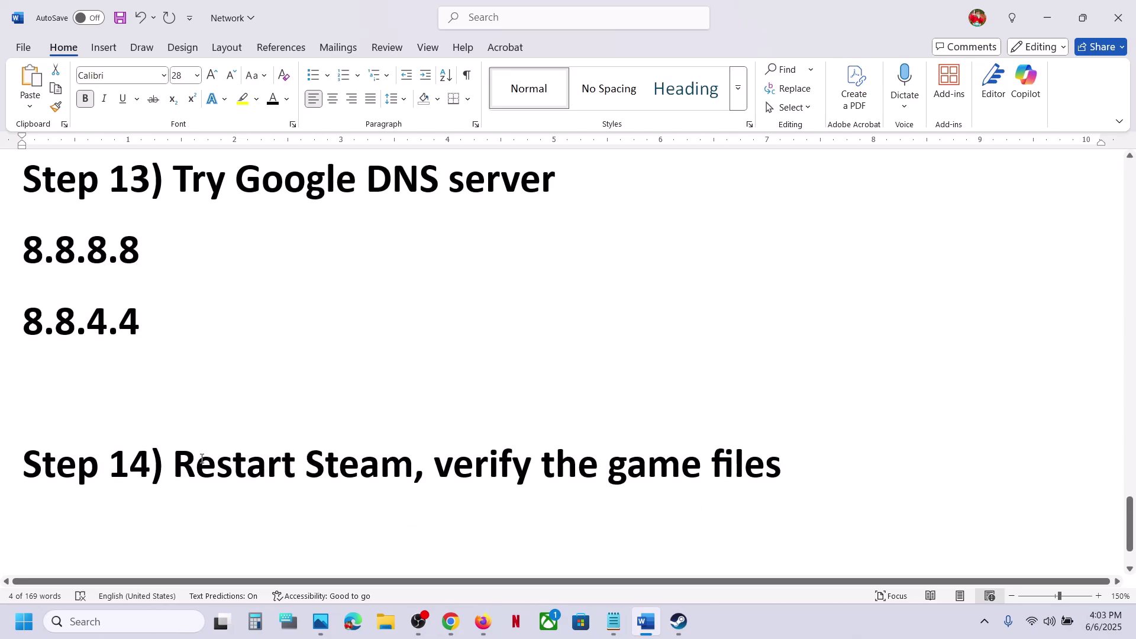
{"action": "left_click_drag", "start_coordinate": [202, 459], "coordinate": [415, 468]}
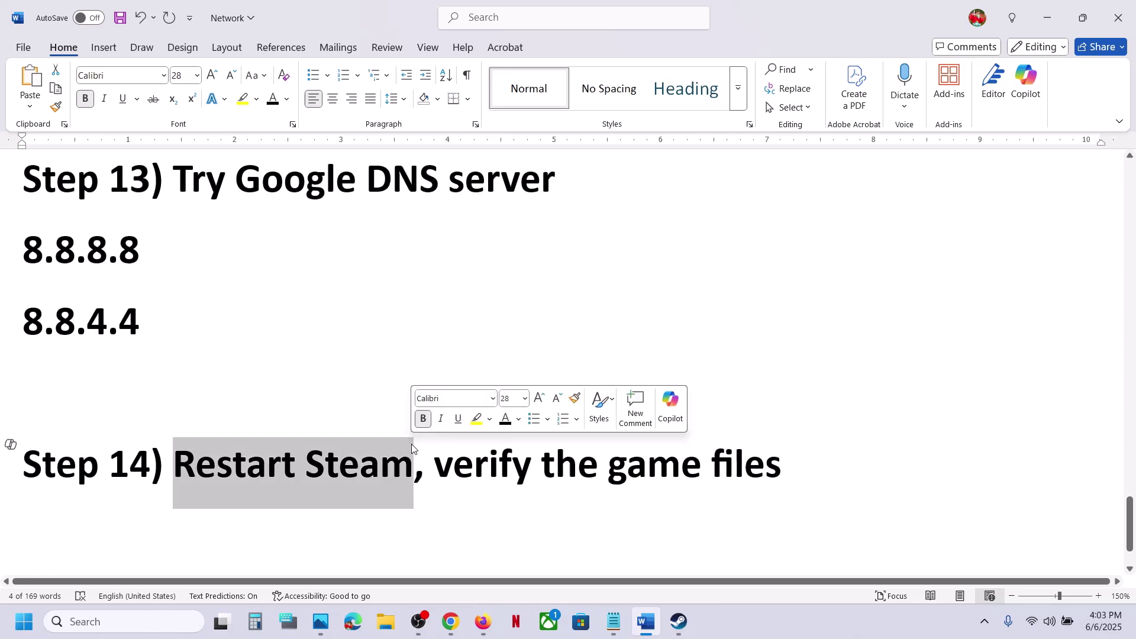
{"action": "left_click", "coordinate": [680, 624]}
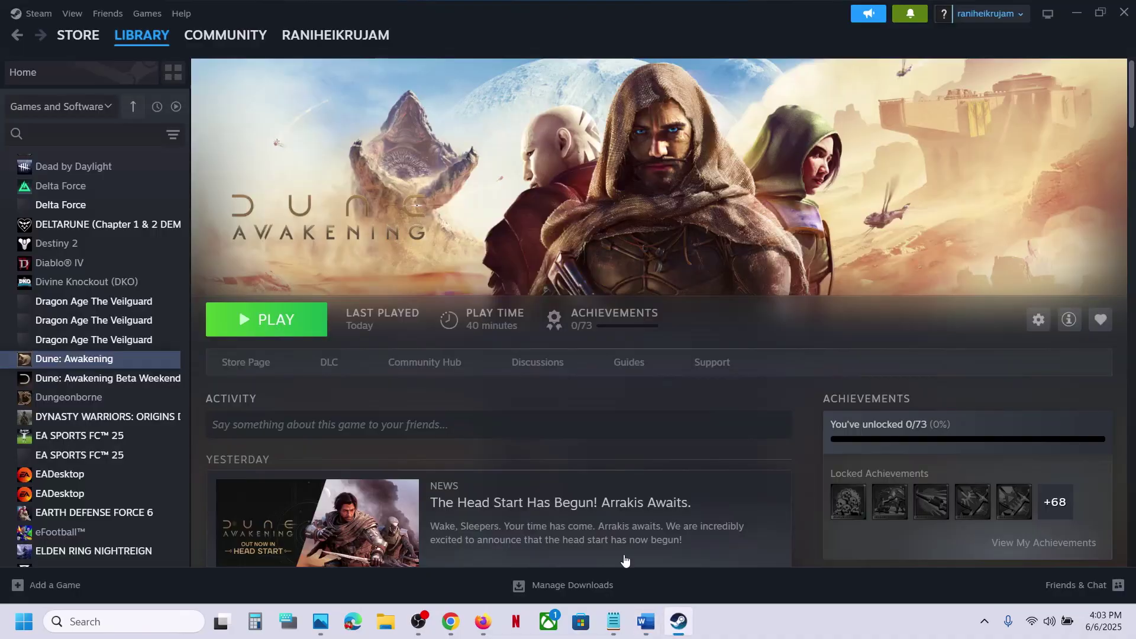
{"action": "left_click", "coordinate": [40, 10]}
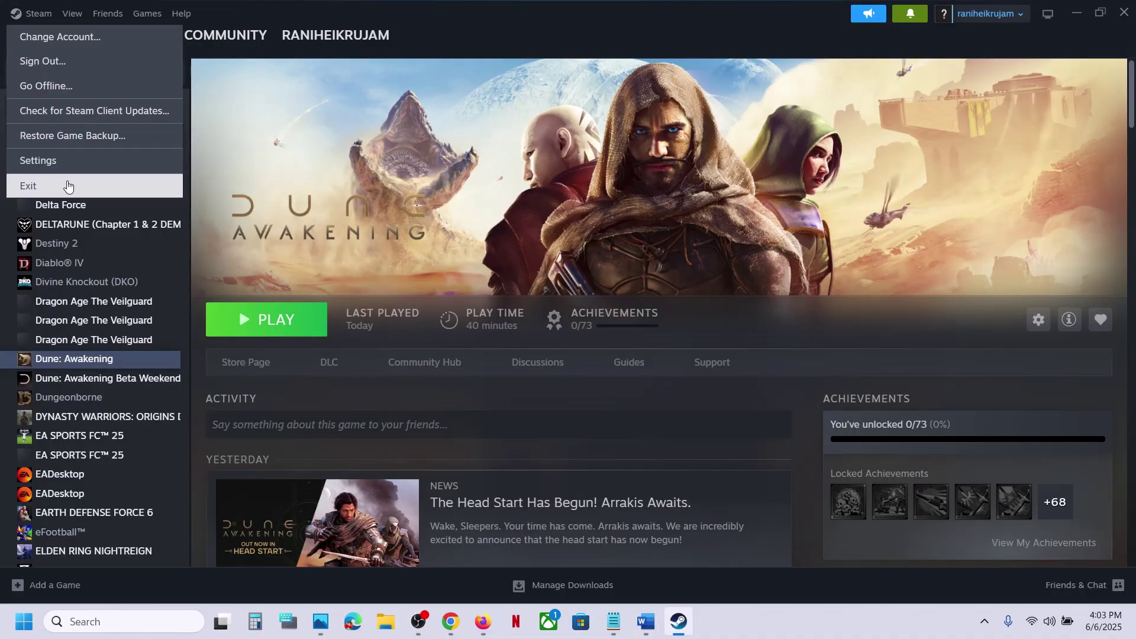
{"action": "left_click", "coordinate": [391, 162]}
- Return to the Word checklist and highlight "verify the game files" in Step 14
{"action": "left_click", "coordinate": [659, 623]}
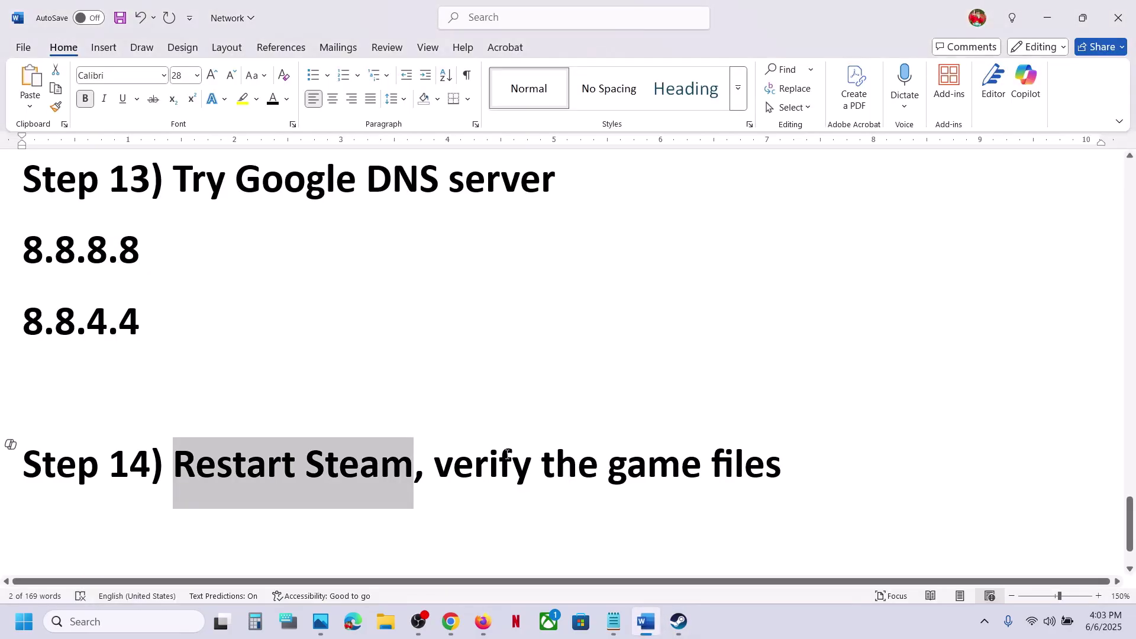
{"action": "key", "text": "End"}
{"action": "key", "text": "ctrl+shift+Left"}
{"action": "key", "text": "ctrl+shift+Left"}
{"action": "key", "text": "ctrl+shift+Left"}
{"action": "key", "text": "ctrl+shift+Left"}
- Switch to Steam and view the file verification option in Dune: Awakening's Installed Files properties
{"action": "left_click", "coordinate": [690, 620]}
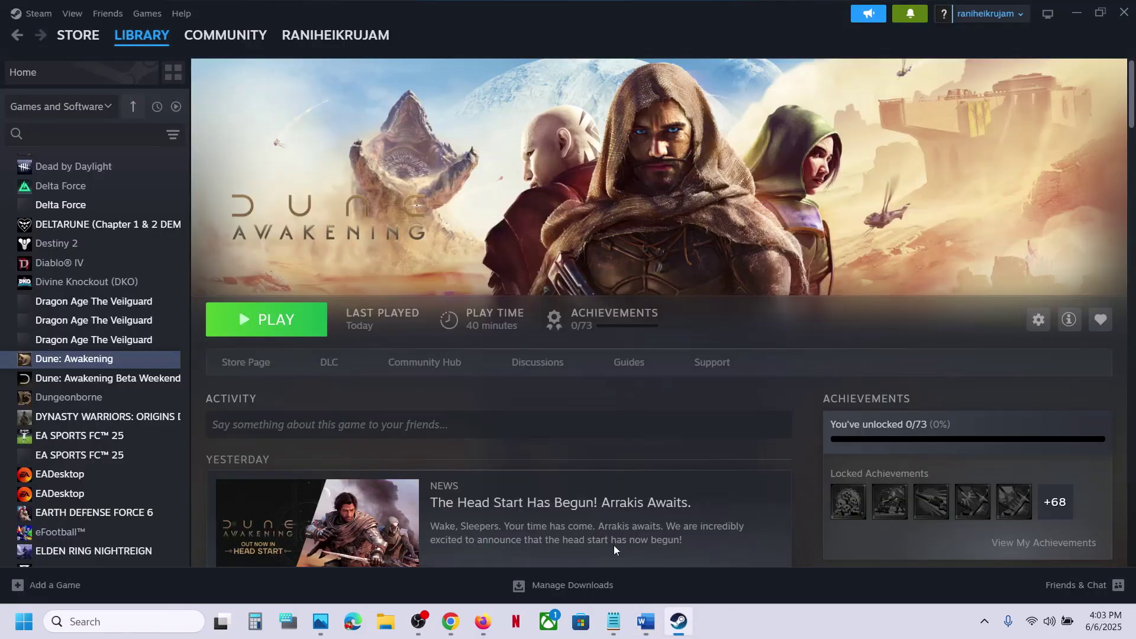
{"action": "right_click", "coordinate": [145, 358]}
{"action": "left_click", "coordinate": [205, 474]}
{"action": "left_click", "coordinate": [331, 231]}
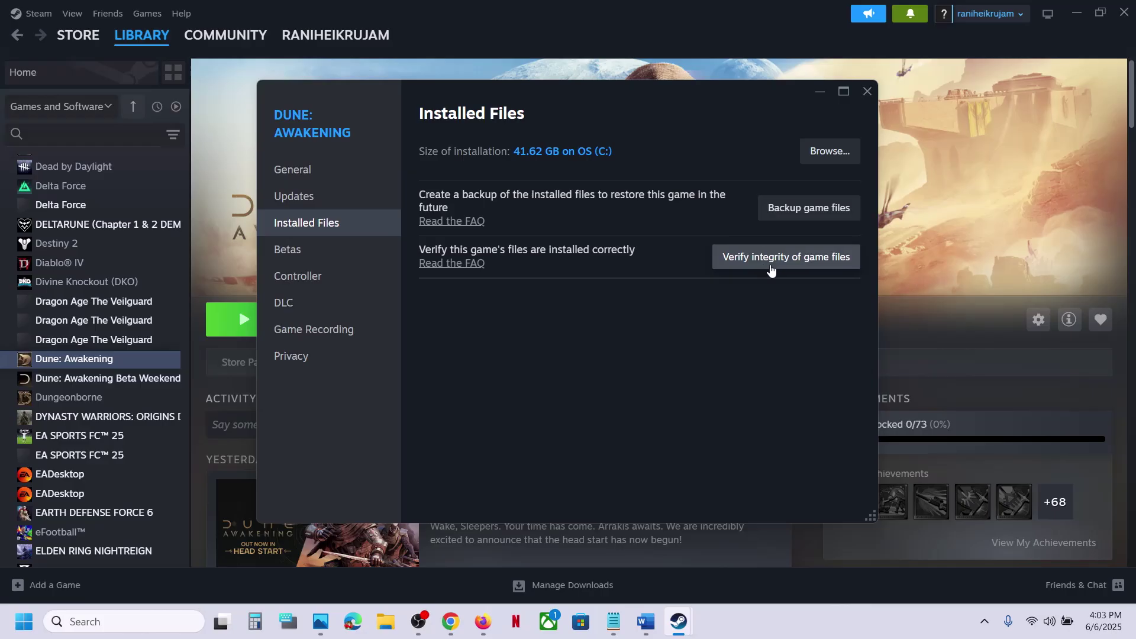
{"action": "left_click", "coordinate": [868, 92]}
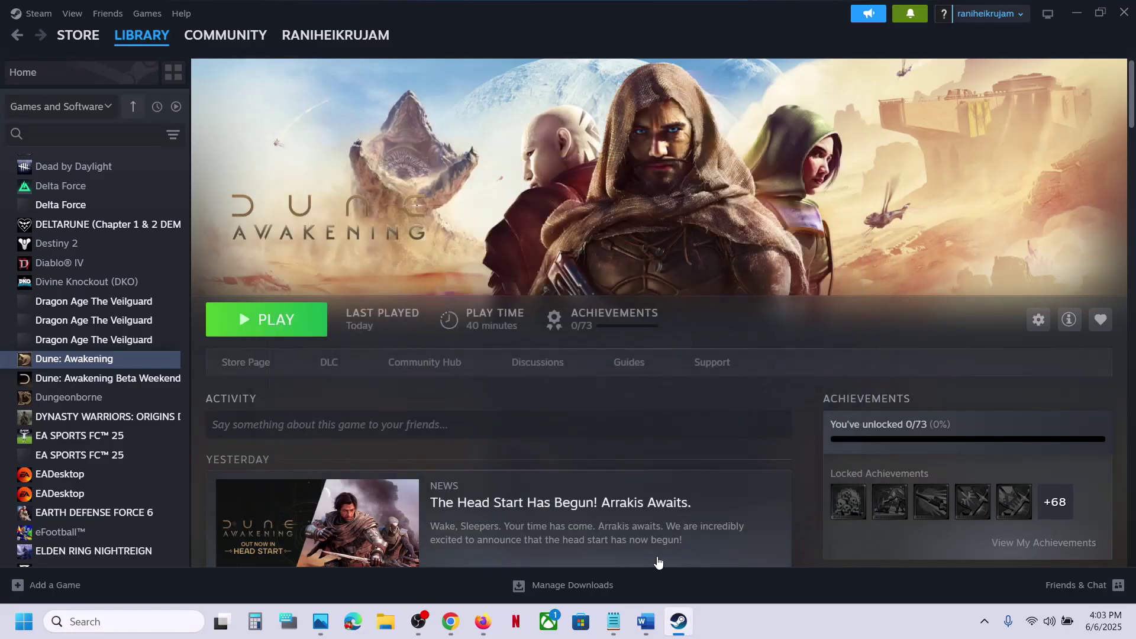
- Highlight "Update Windows" in Step 15 of the Word checklist and check for updates in the Windows Update settings
{"action": "left_click", "coordinate": [647, 620]}
{"action": "scroll", "coordinate": [492, 385], "scroll_direction": "down", "scroll_amount": 2}
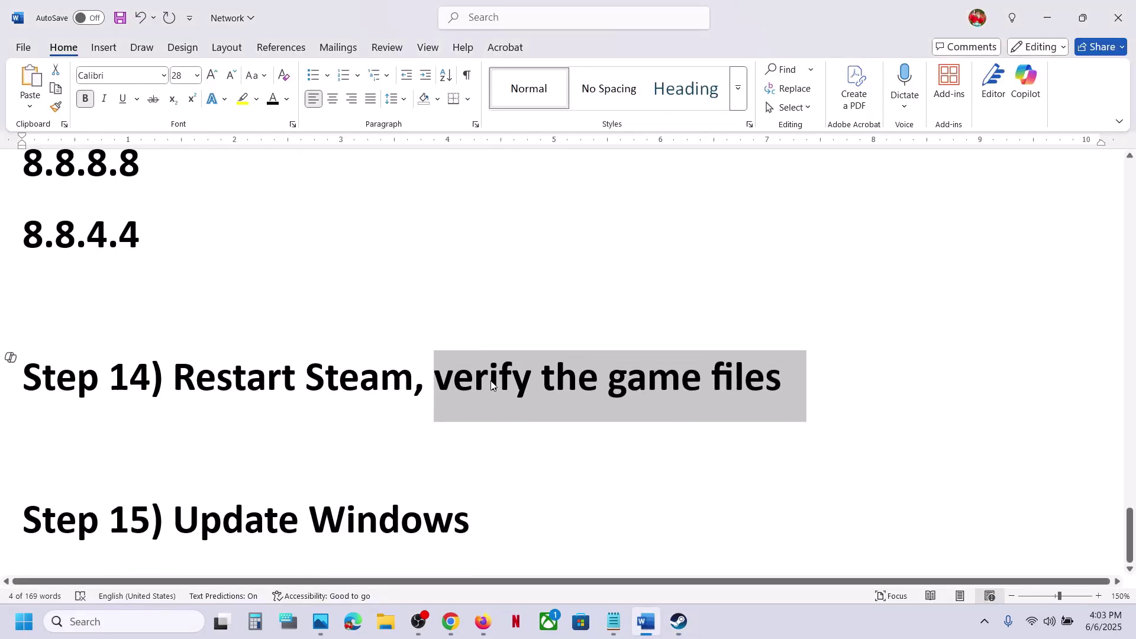
{"action": "left_click_drag", "start_coordinate": [203, 517], "coordinate": [563, 505]}
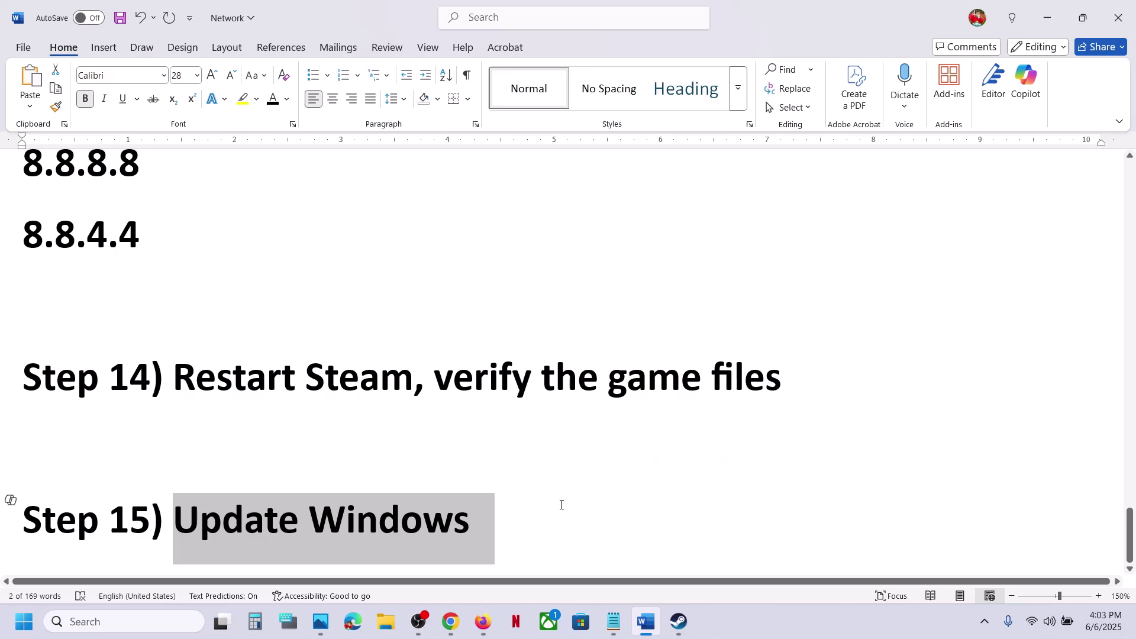
{"action": "key", "text": "super+i"}
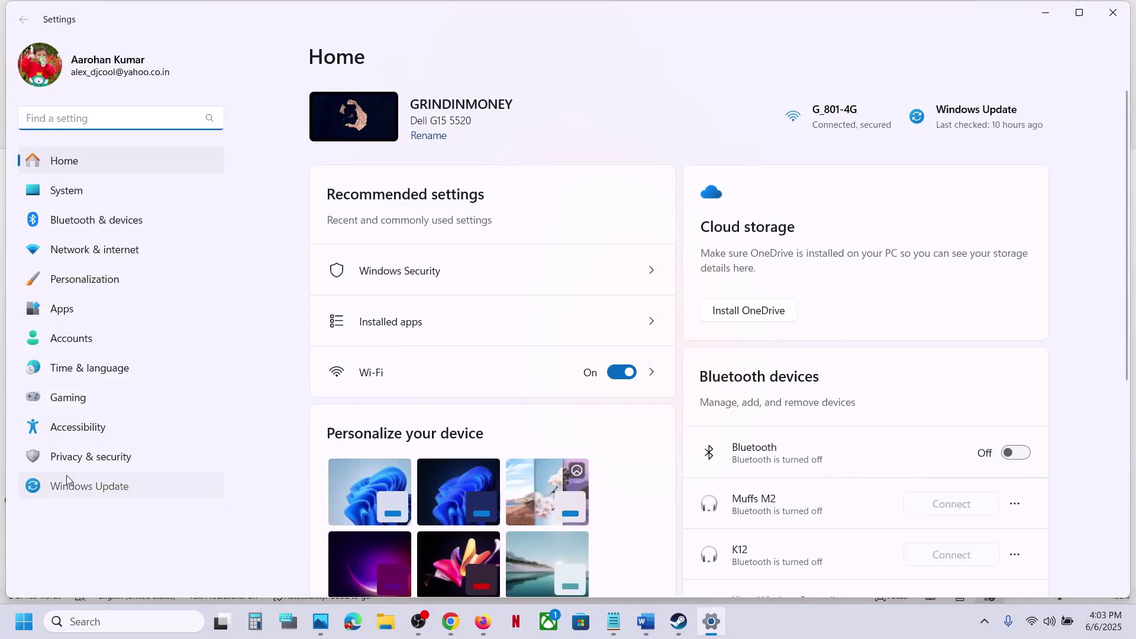
{"action": "left_click", "coordinate": [62, 485]}
{"action": "left_click", "coordinate": [973, 132]}
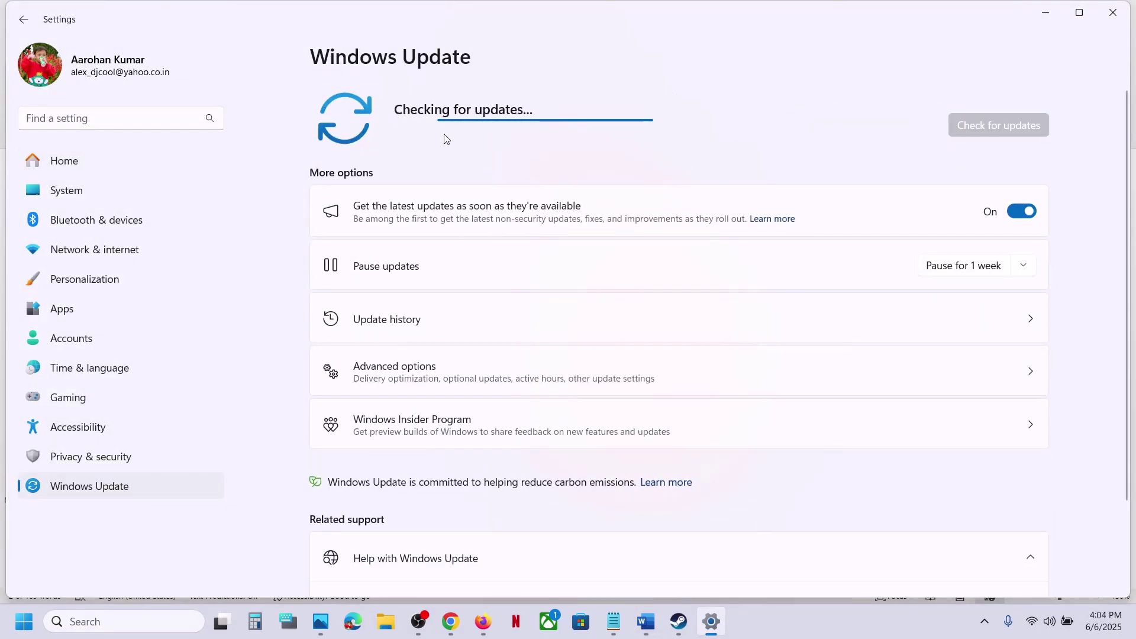
- Look at the computer's Restart option and switch back to Dune: Awakening's library page in Steam
{"action": "left_click", "coordinate": [23, 621]}
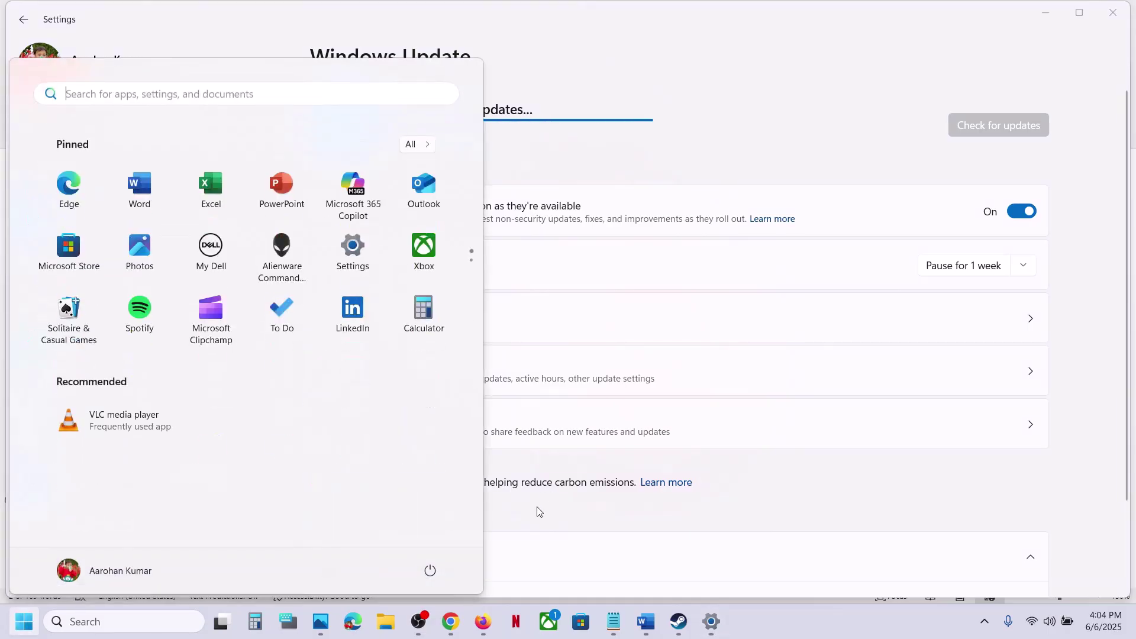
{"action": "left_click", "coordinate": [432, 572]}
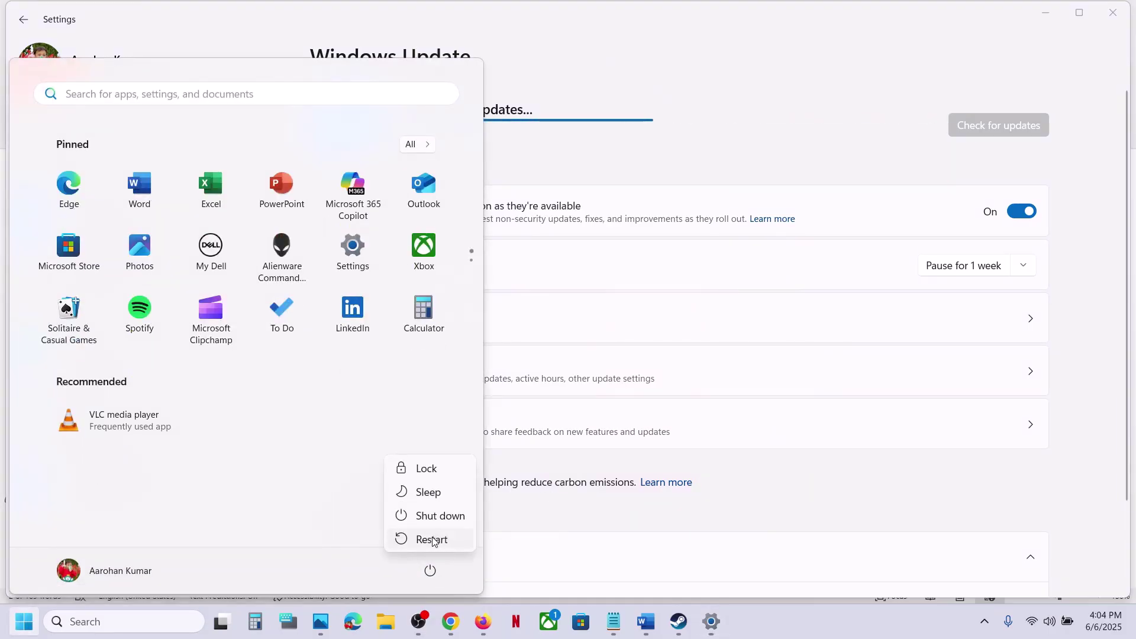
{"action": "left_click", "coordinate": [690, 623]}
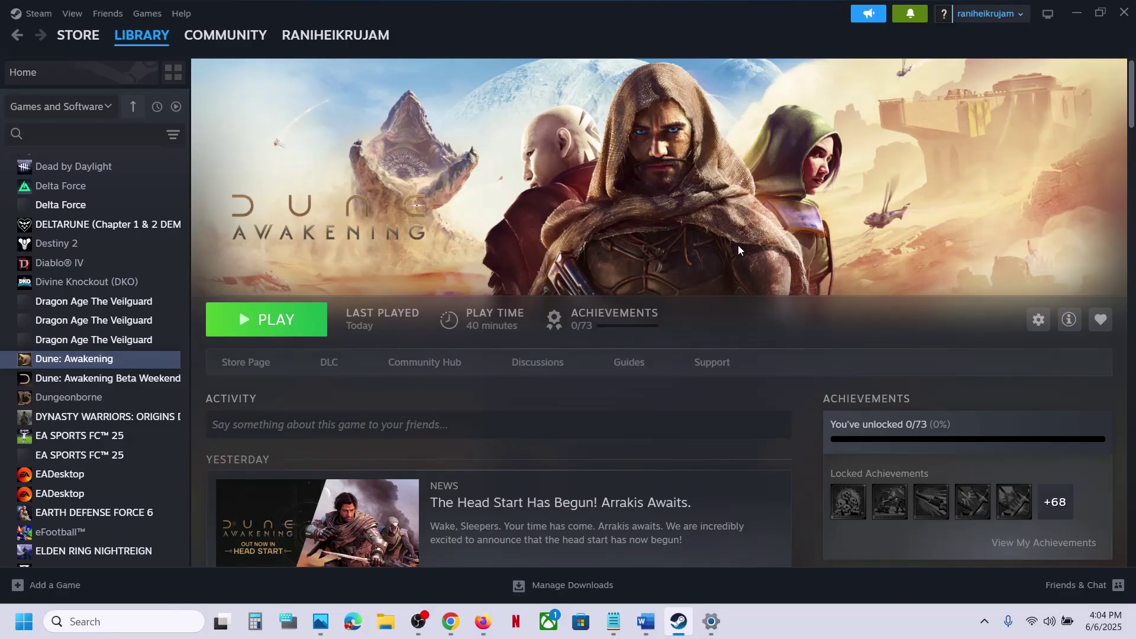
{"action": "left_click", "coordinate": [796, 619]}
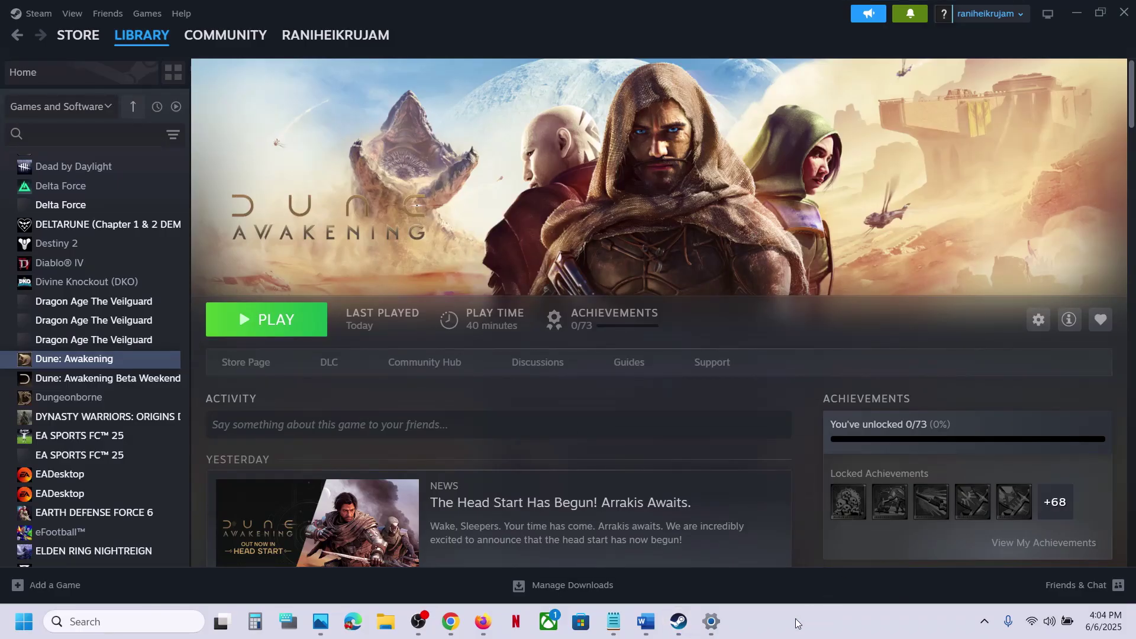